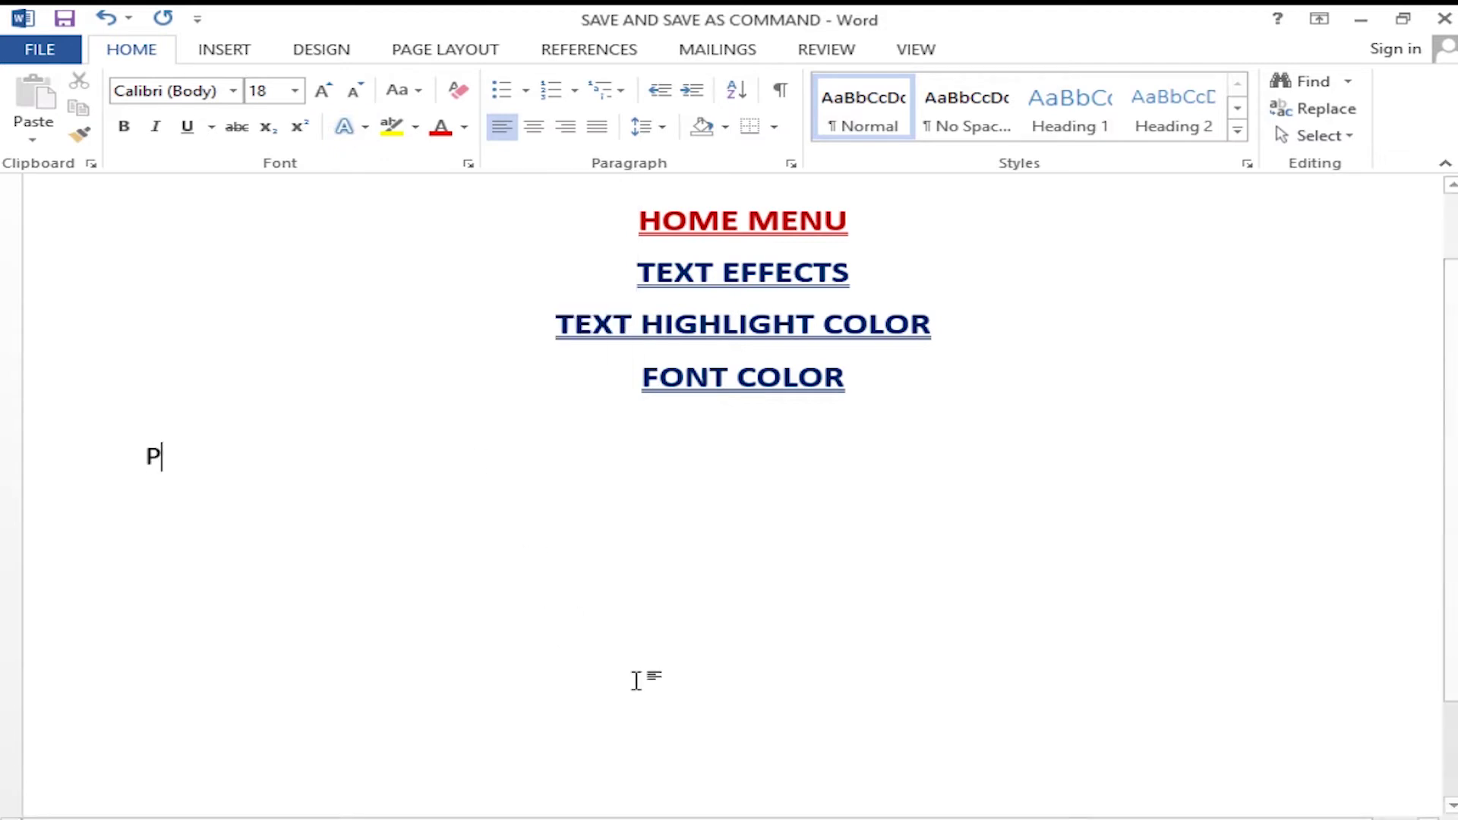
Complete the word PRACTICE below the headings and apply the bold black text effect with white outline and hard shadow.
type("RACTICE")
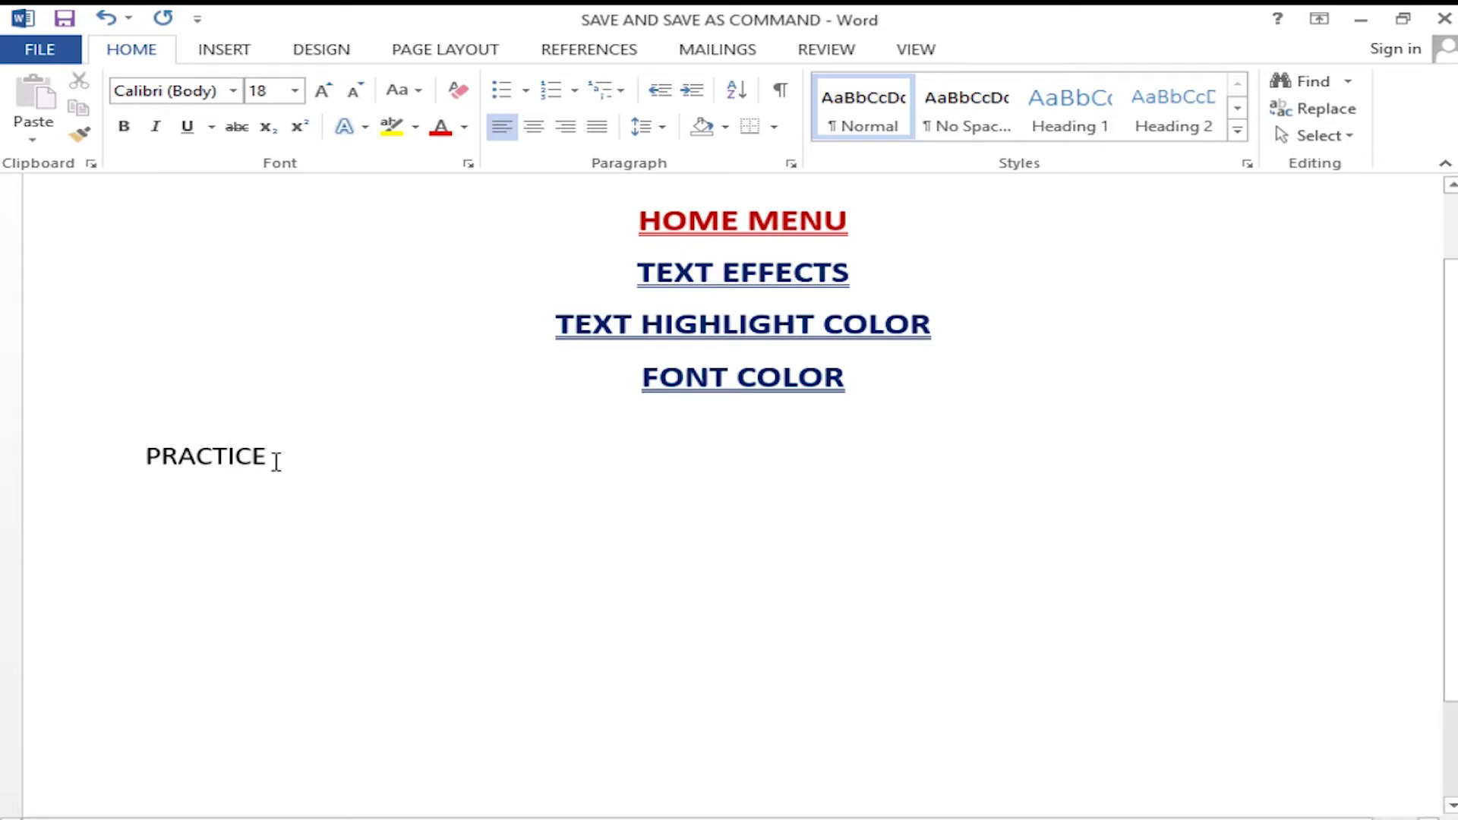
left_click_drag(276, 461, 147, 460)
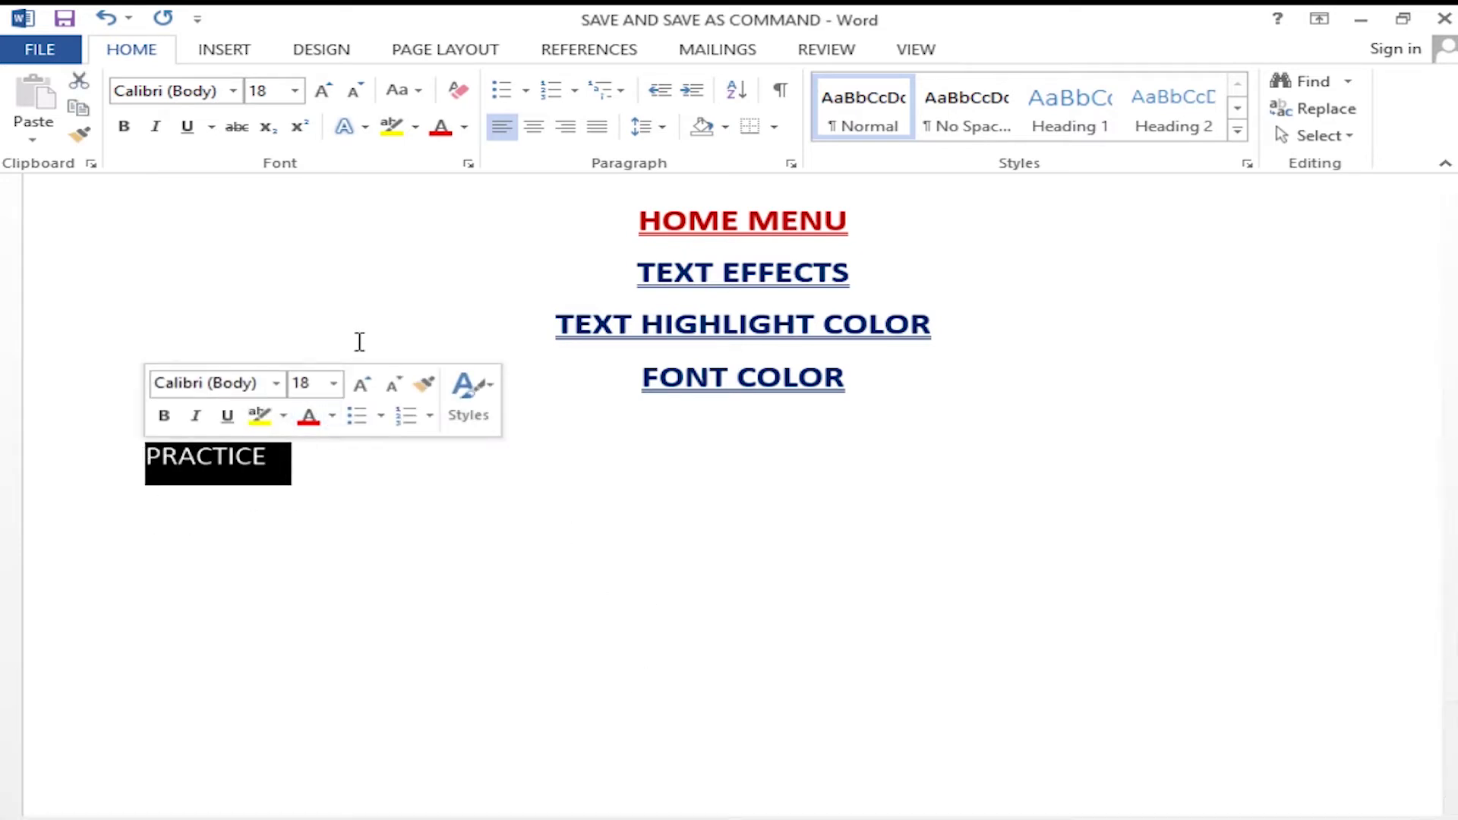
left_click(364, 127)
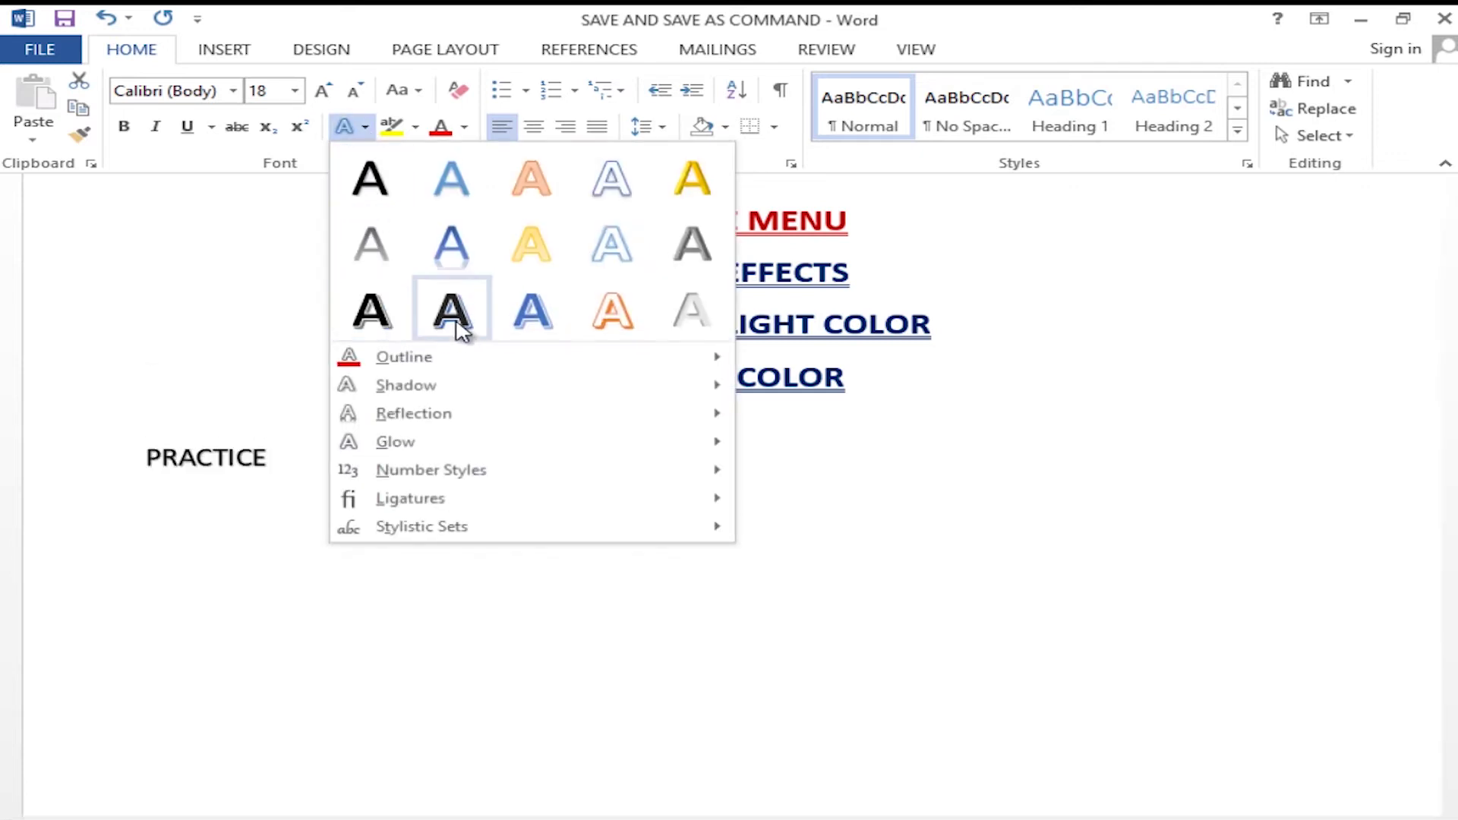
left_click(349, 323)
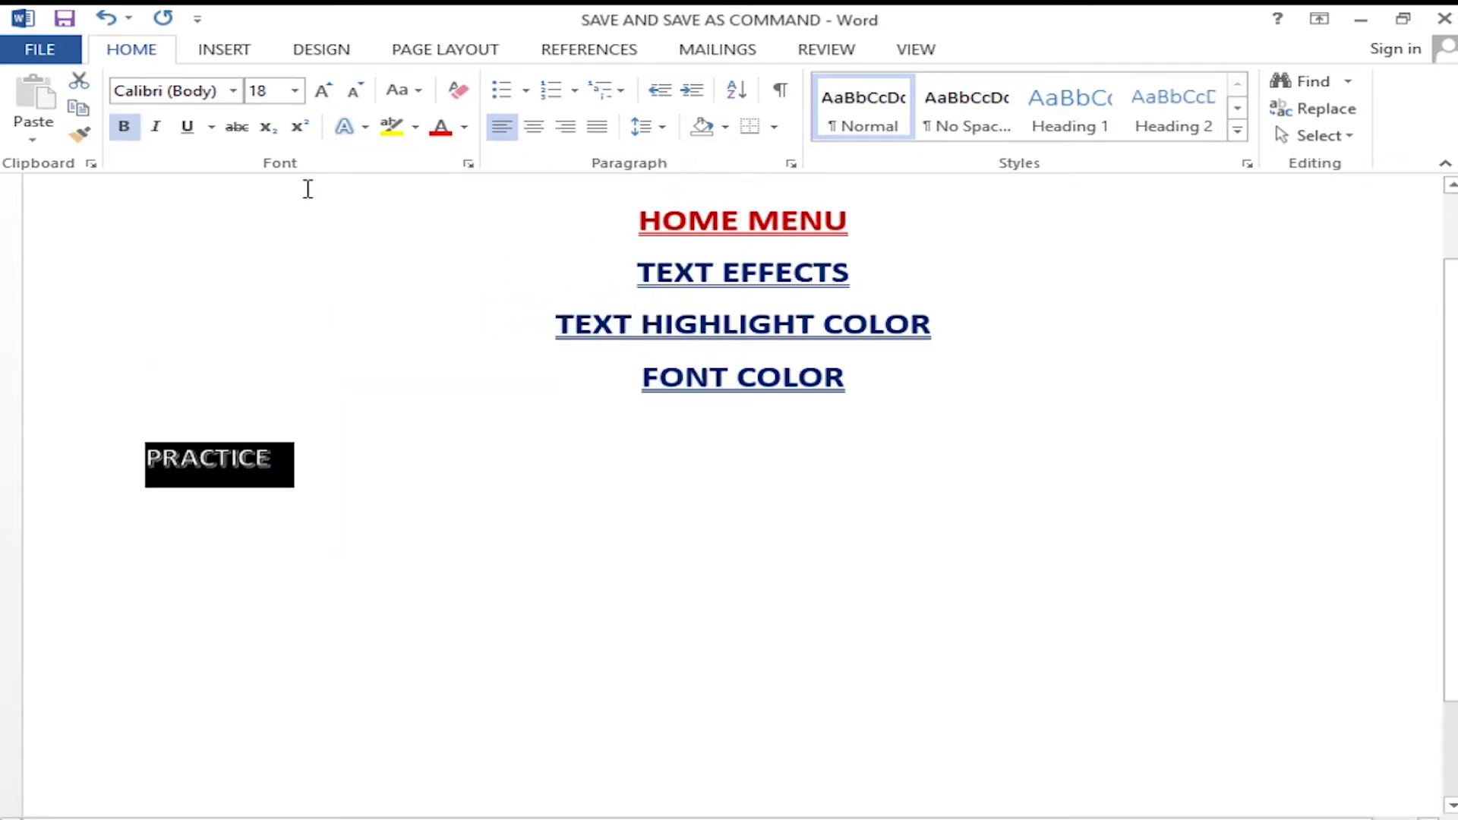
Enlarge the selected word PRACTICE to font size 80.
left_click(323, 92)
left_click(323, 92)
left_click(323, 91)
left_click(323, 91)
left_click(324, 93)
left_click(323, 92)
left_click(323, 92)
left_click(325, 92)
left_click(325, 92)
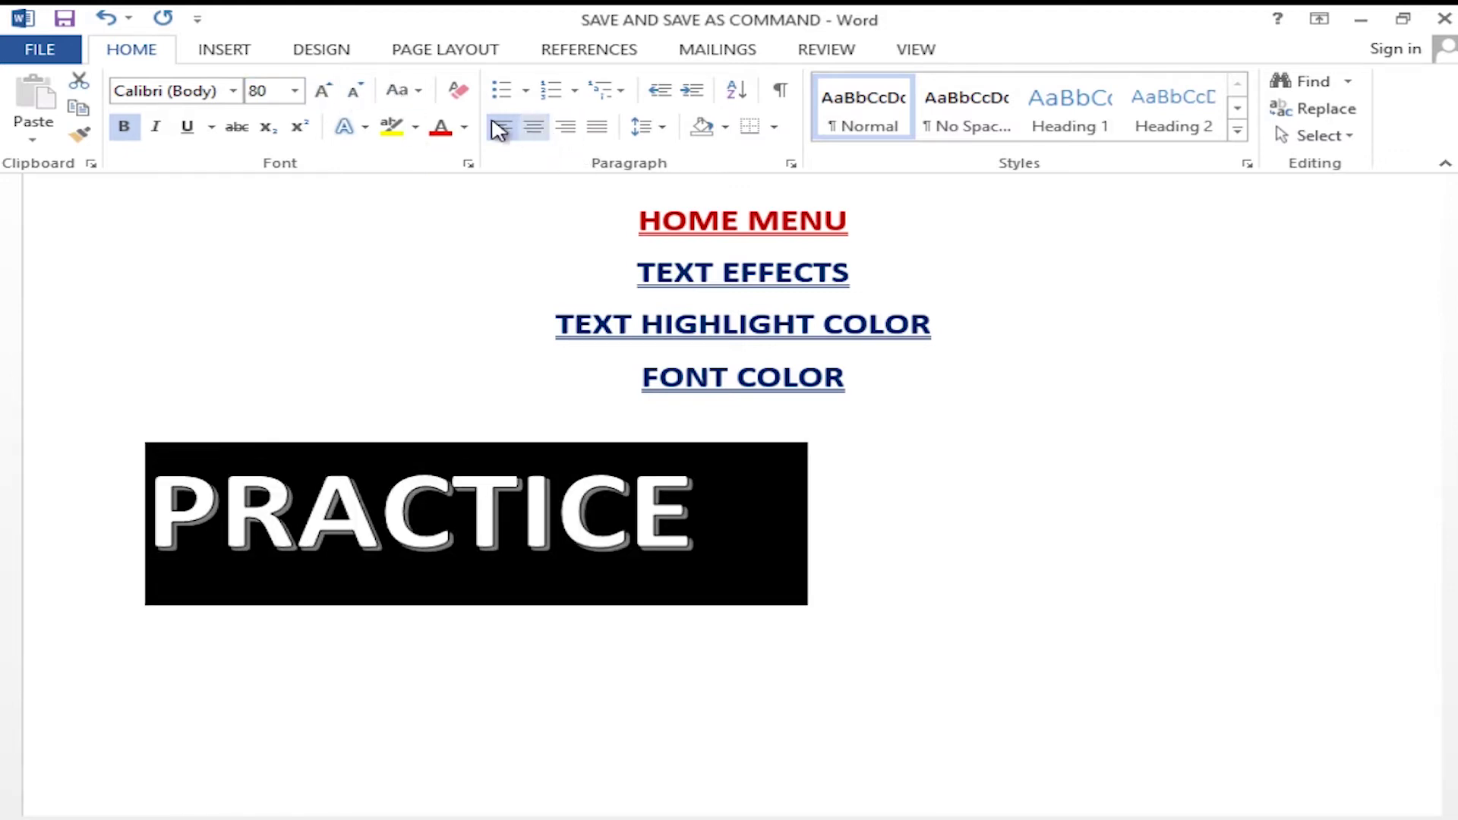
Apply the blue gradient text effect with reflection to the word PRACTICE.
left_click(365, 126)
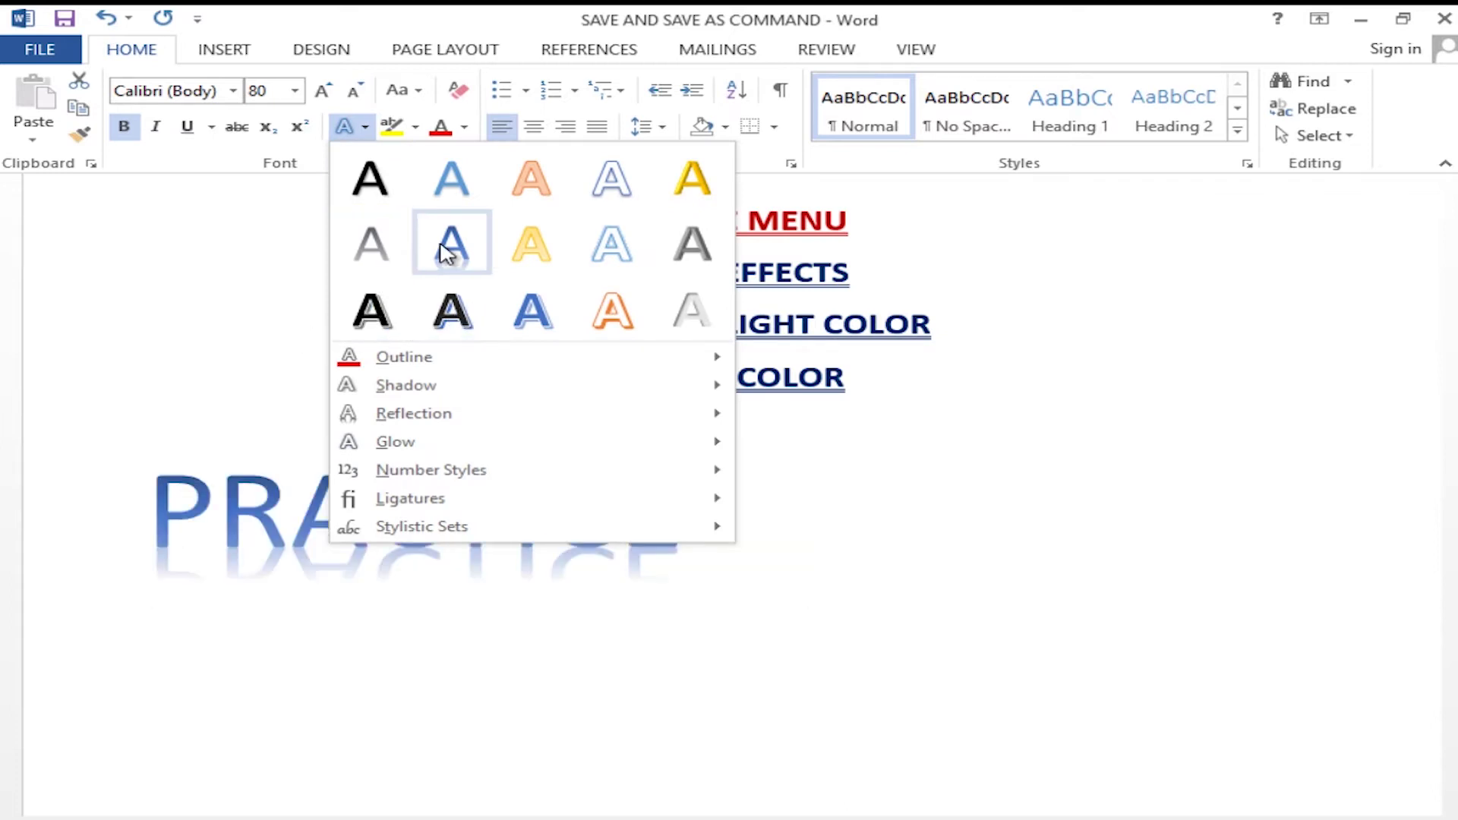
left_click(465, 244)
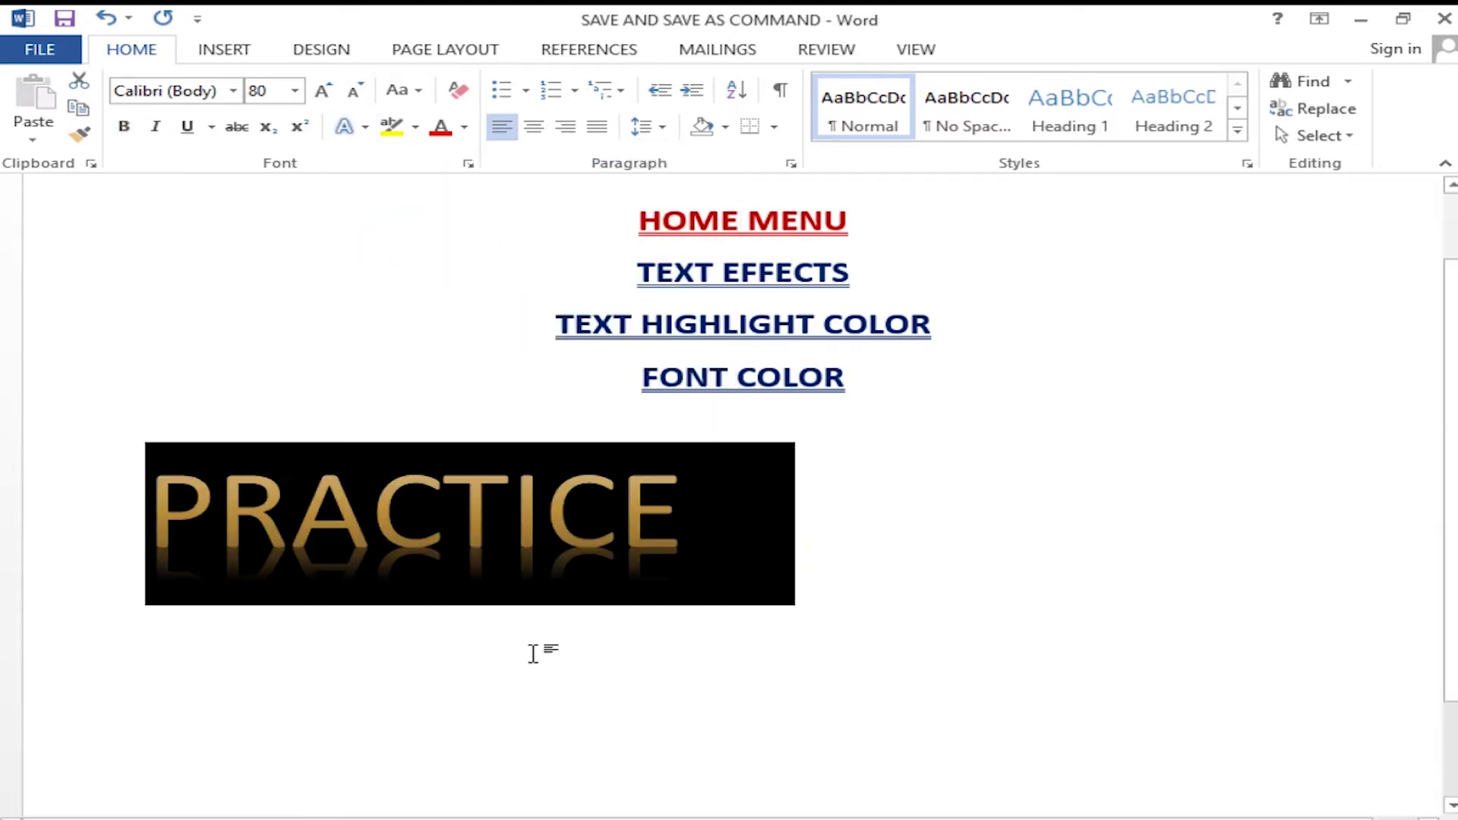
left_click(546, 633)
Outline the letters of PRACTICE in standard red using the text effects.
left_click_drag(693, 511, 85, 508)
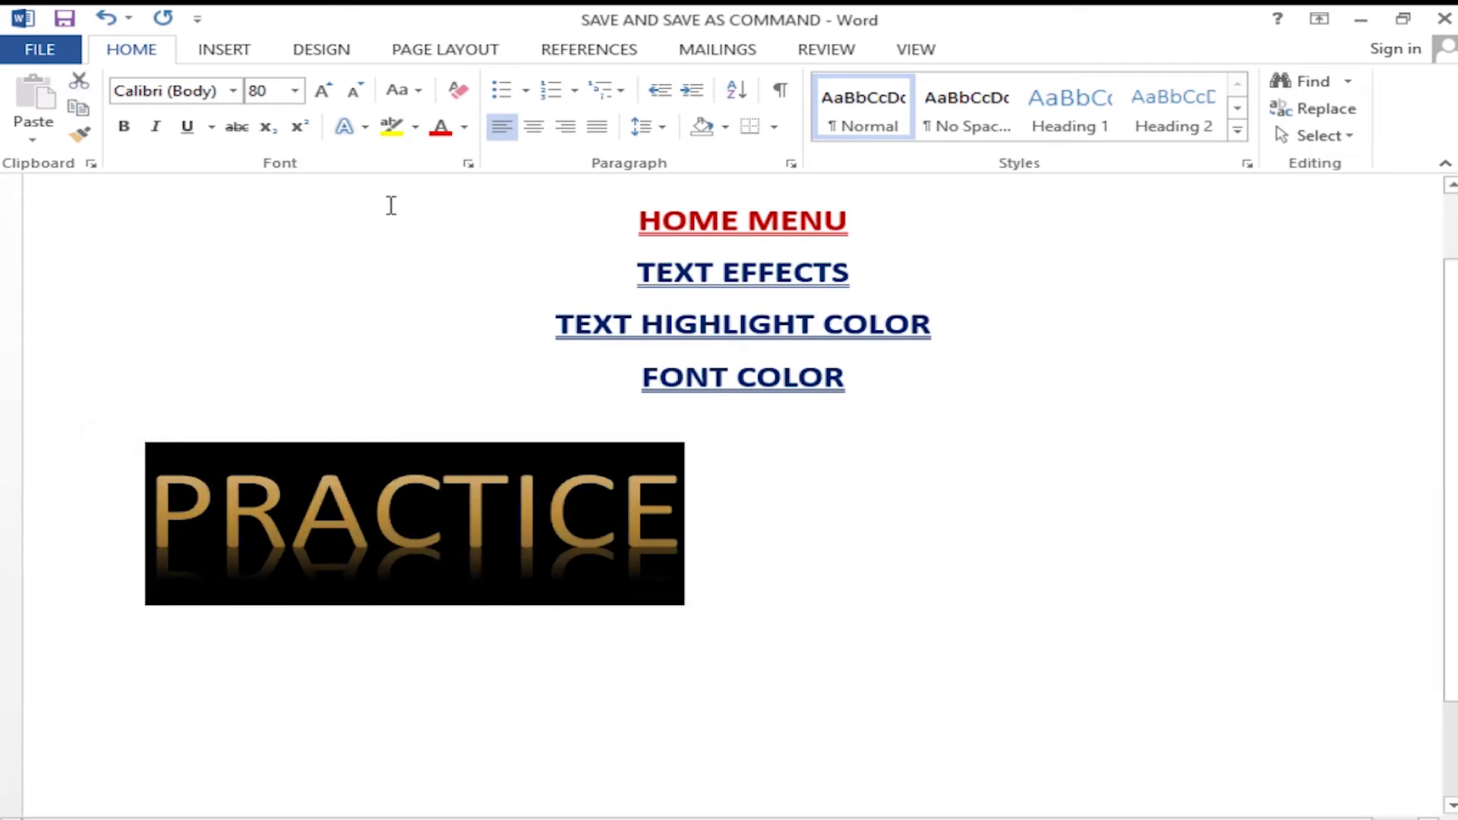
left_click(351, 126)
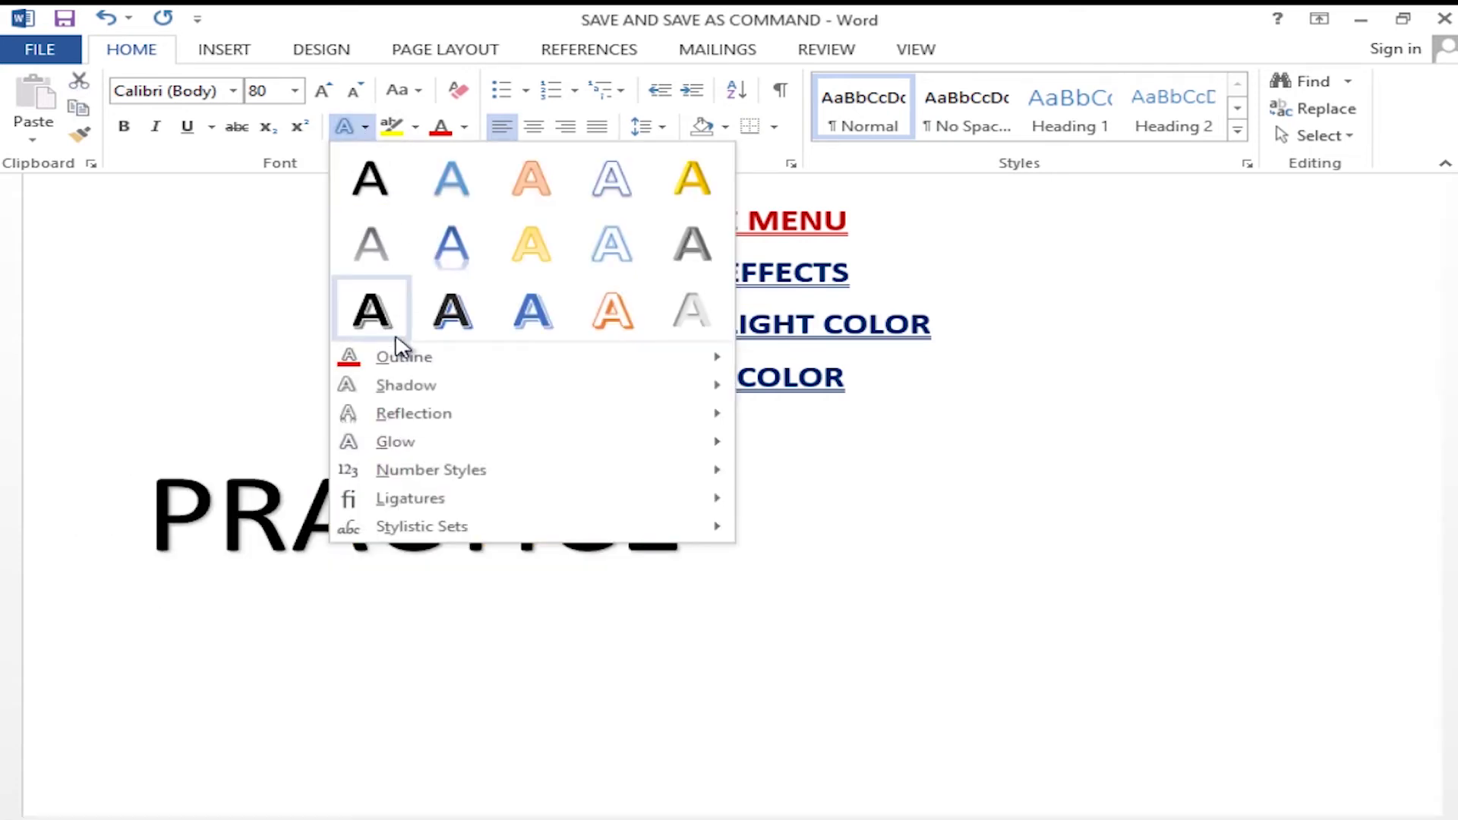
mouse_move(400, 370)
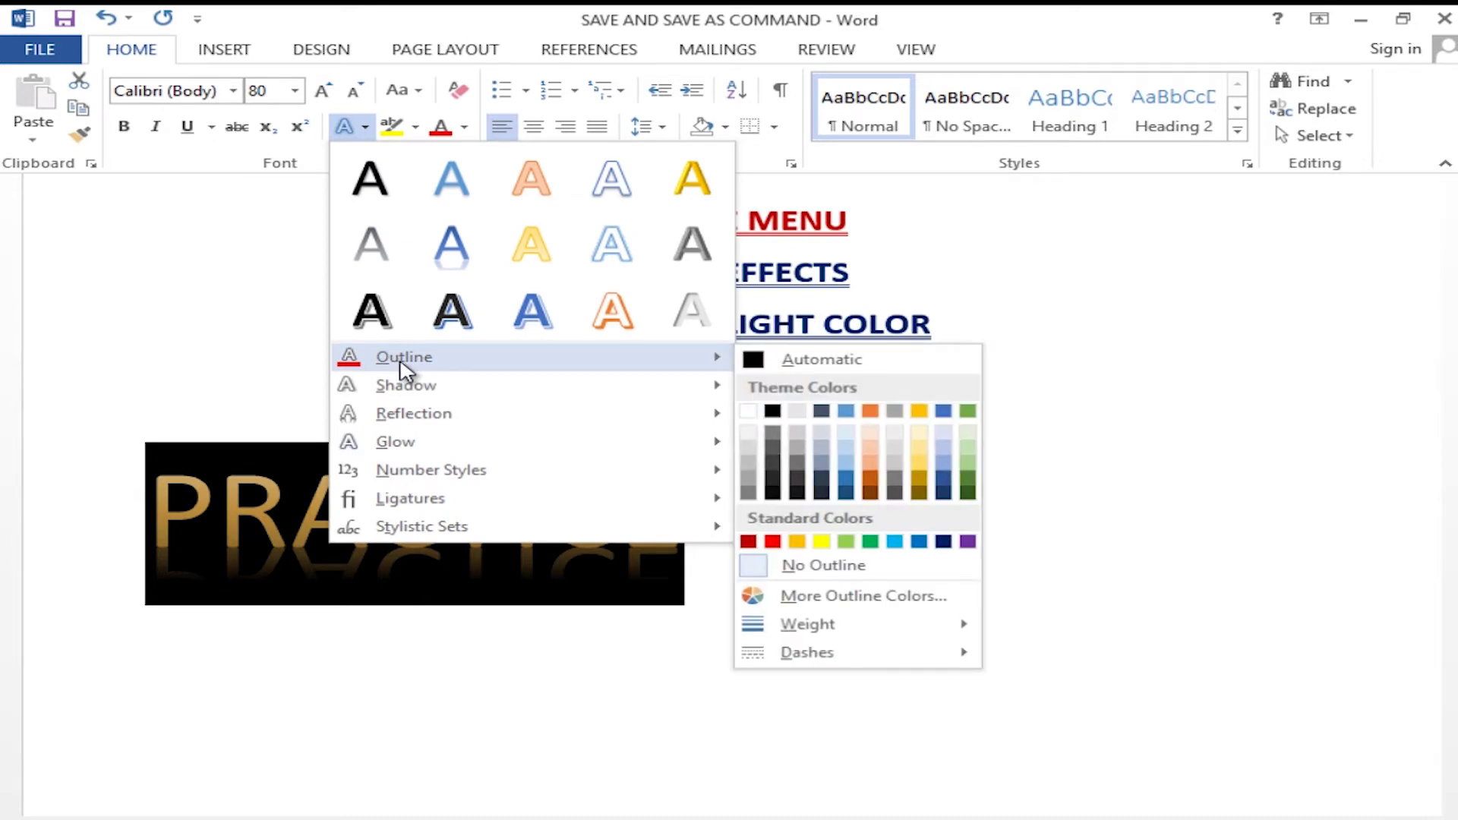
left_click(778, 544)
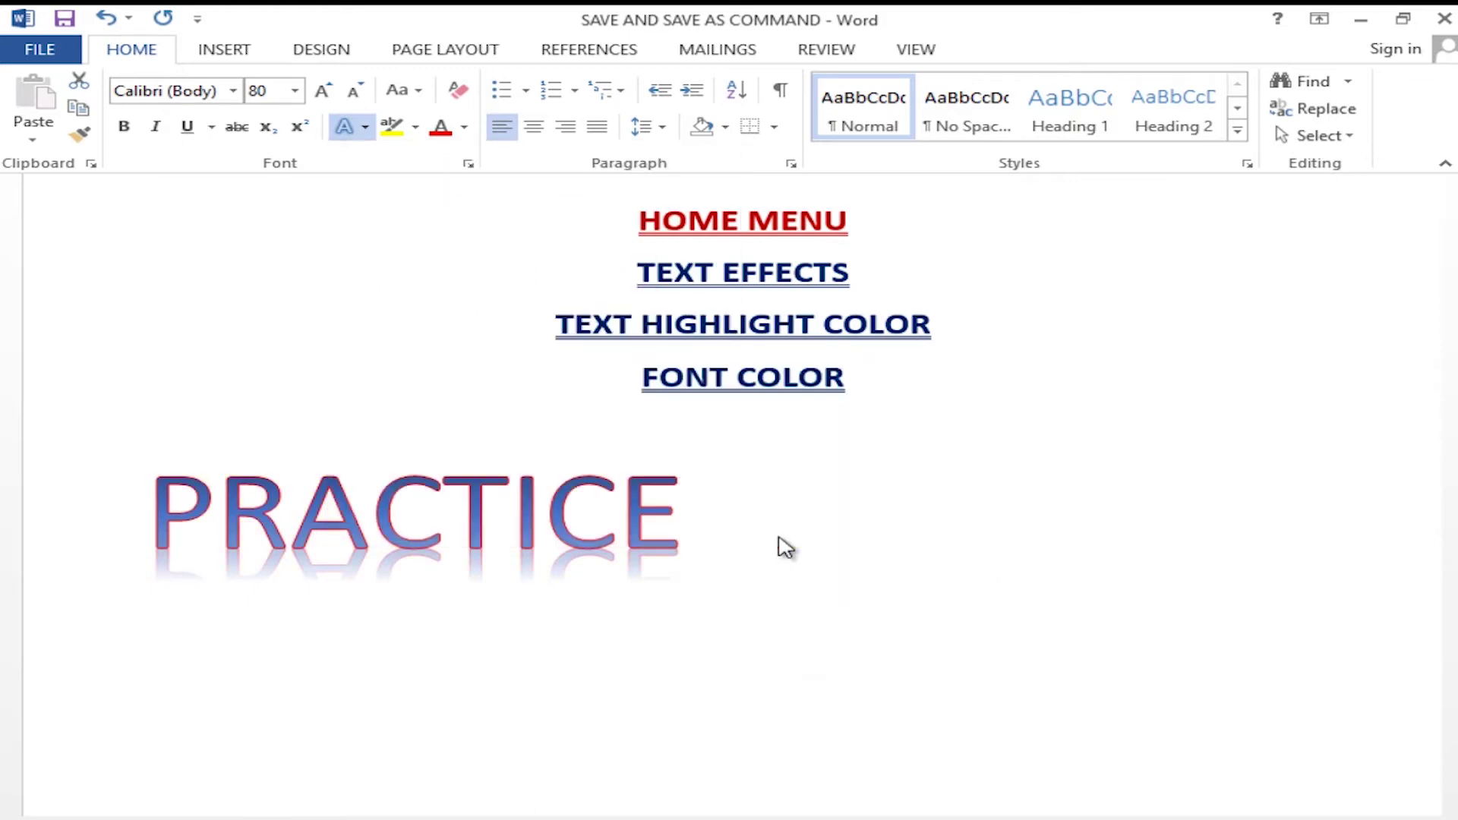
left_click(516, 536)
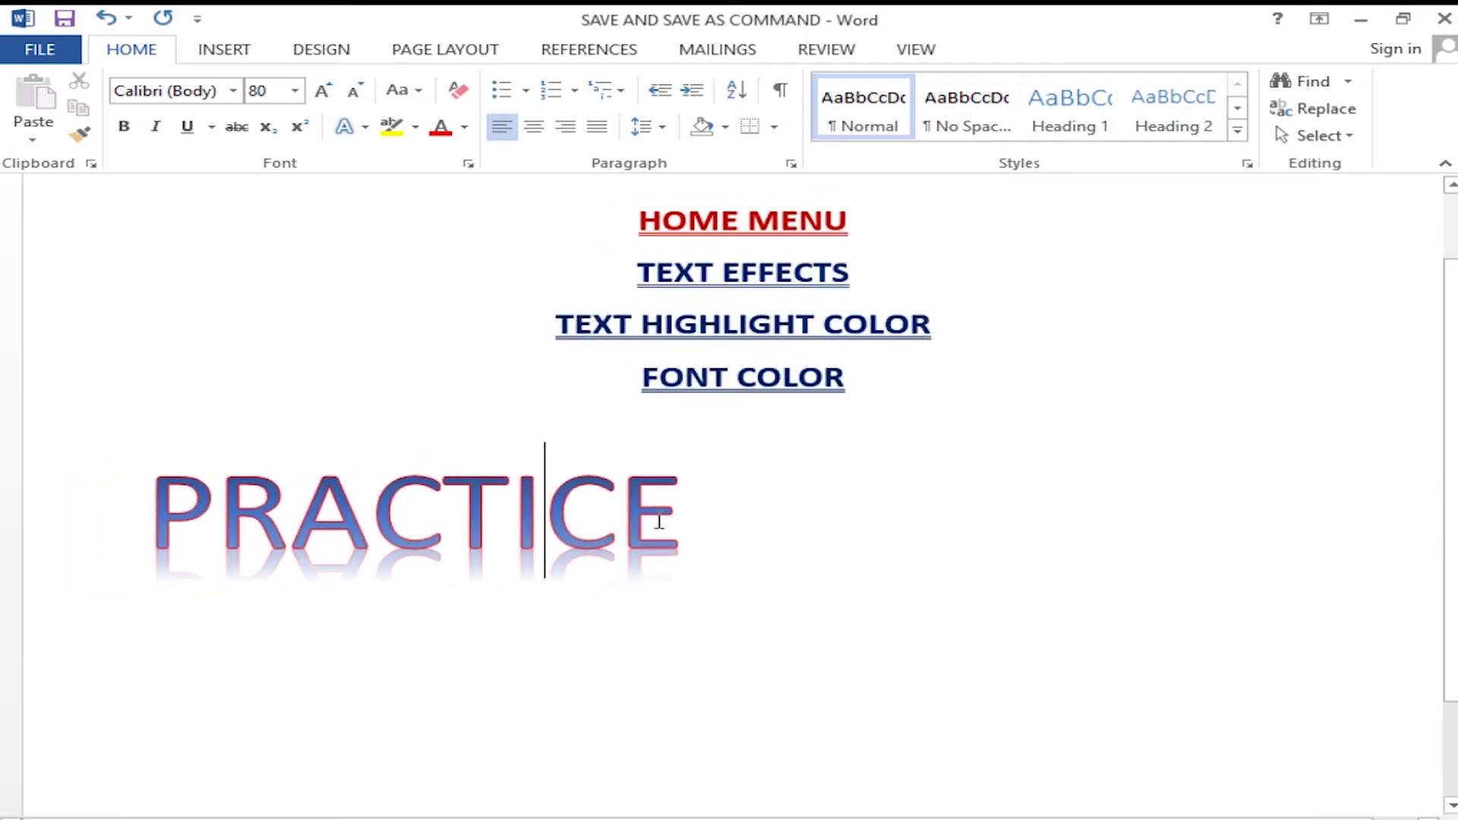
Choose bright cyan from the additional standard colors as the text outline color for PRACTICE.
left_click_drag(678, 522, 150, 524)
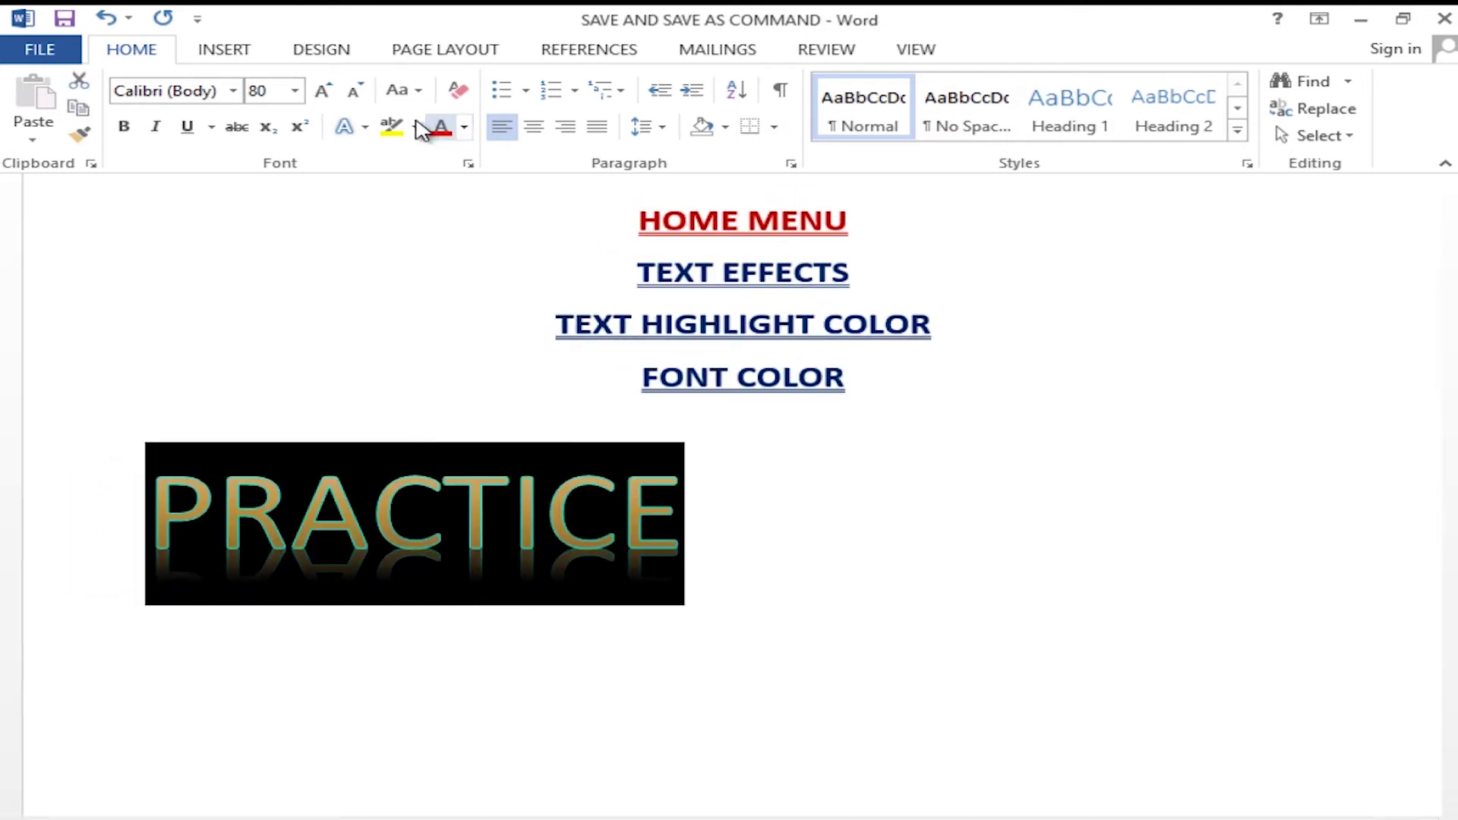
left_click(349, 127)
mouse_move(527, 368)
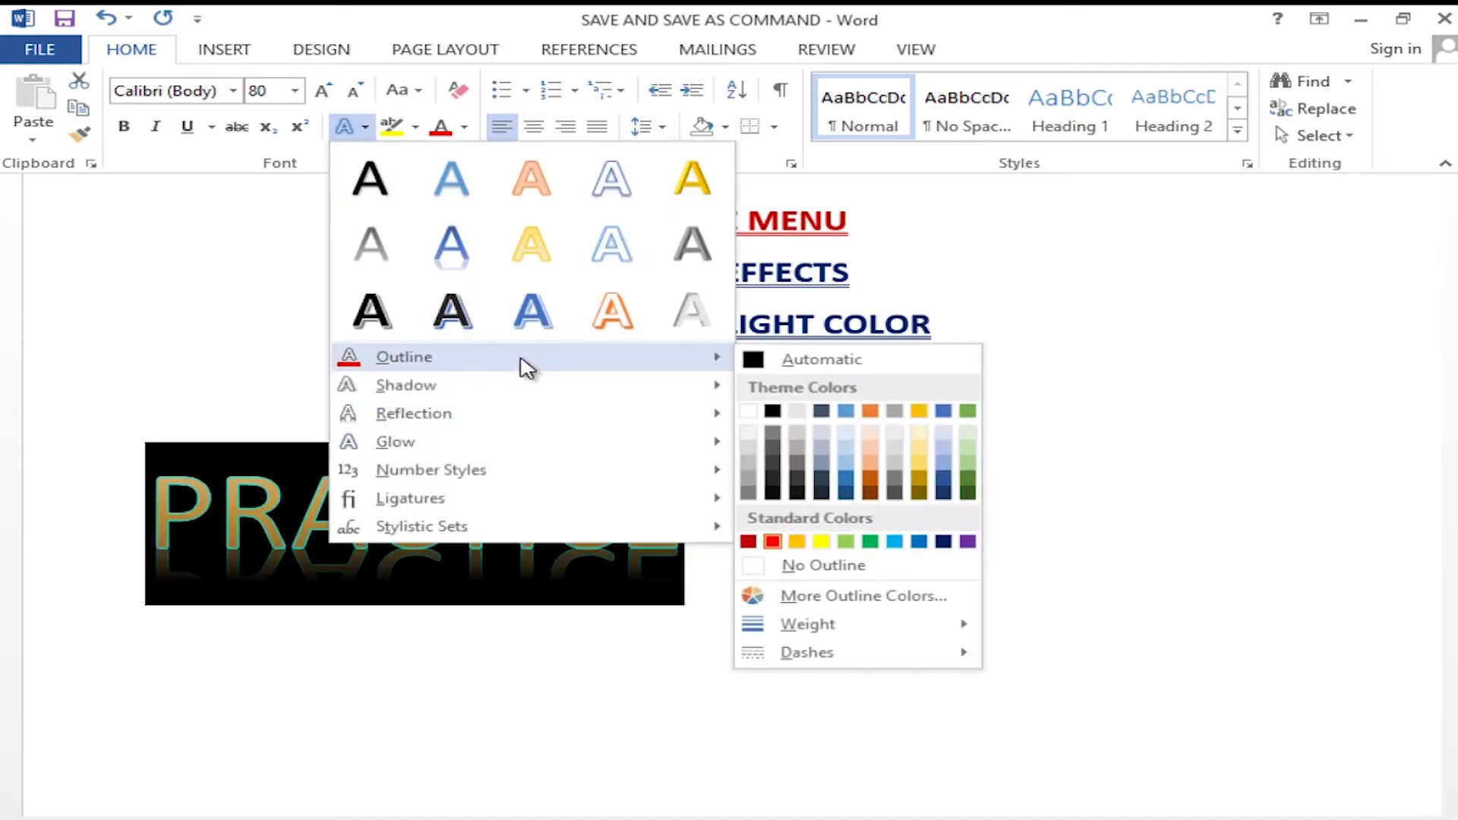
left_click(901, 597)
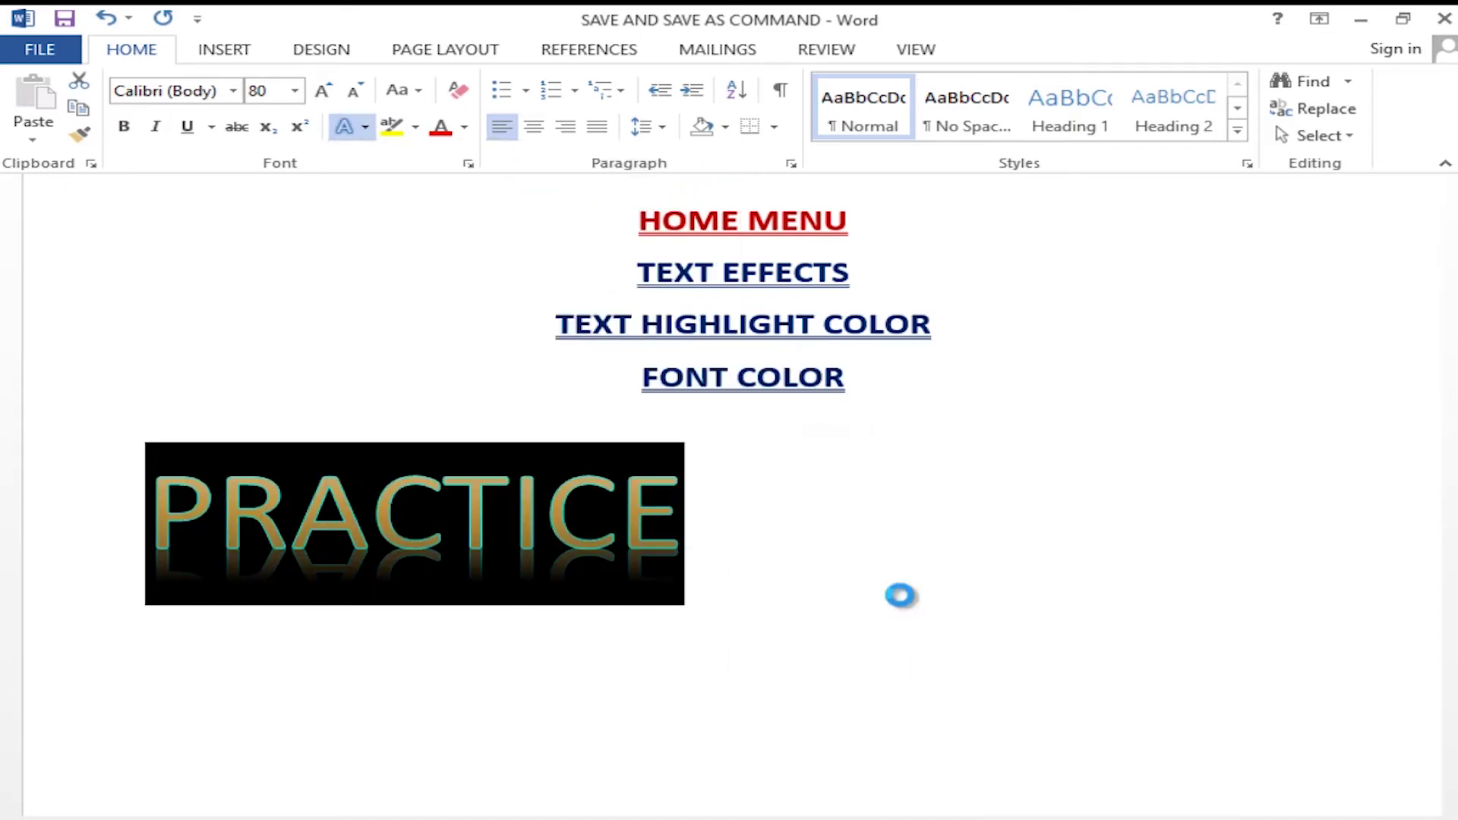
left_click(625, 386)
left_click(624, 360)
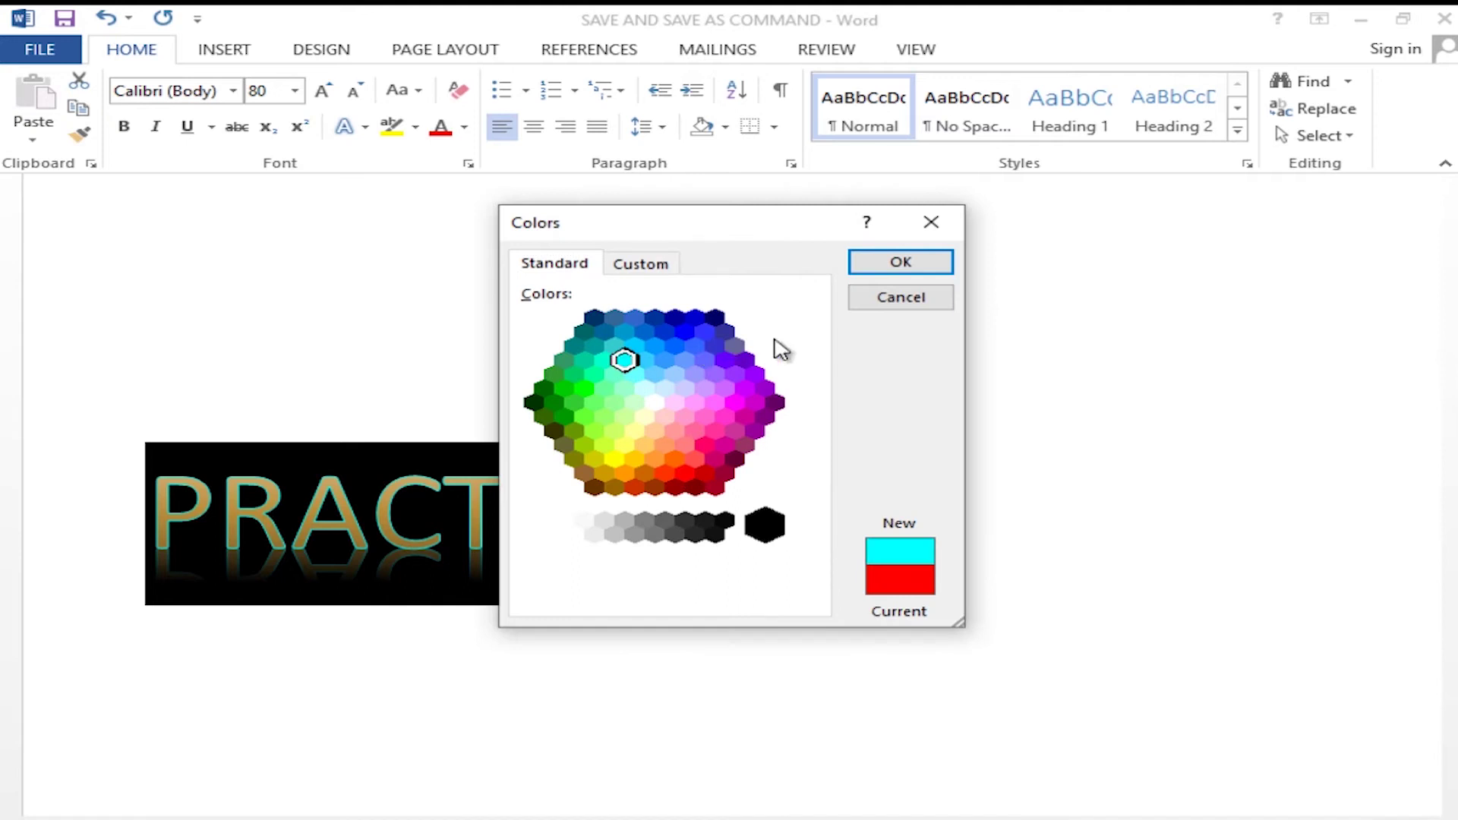
left_click(903, 296)
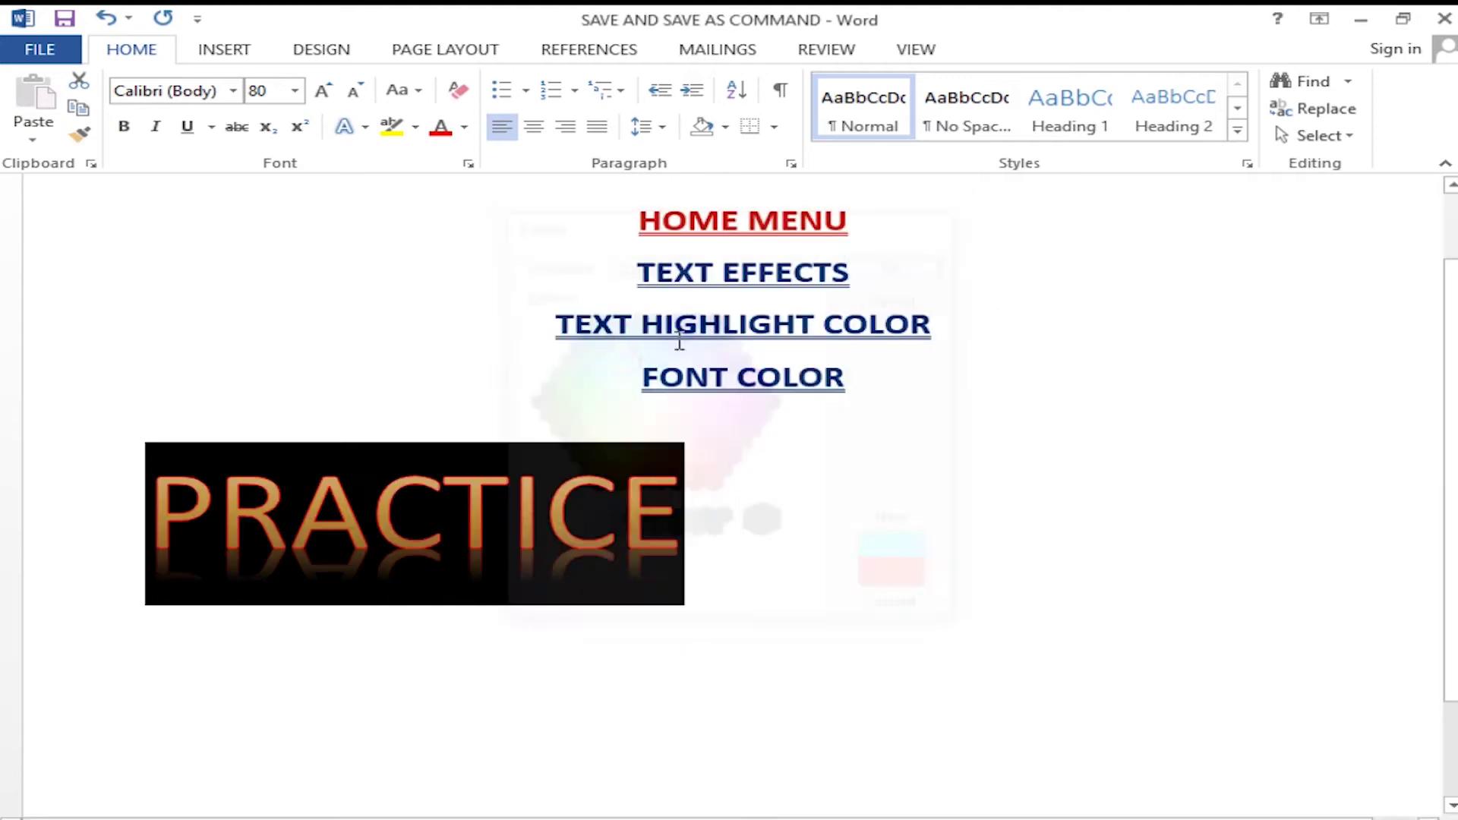
Set the text outline weight of the word PRACTICE to 2¼ pt.
left_click(429, 533)
left_click_drag(679, 532, 133, 521)
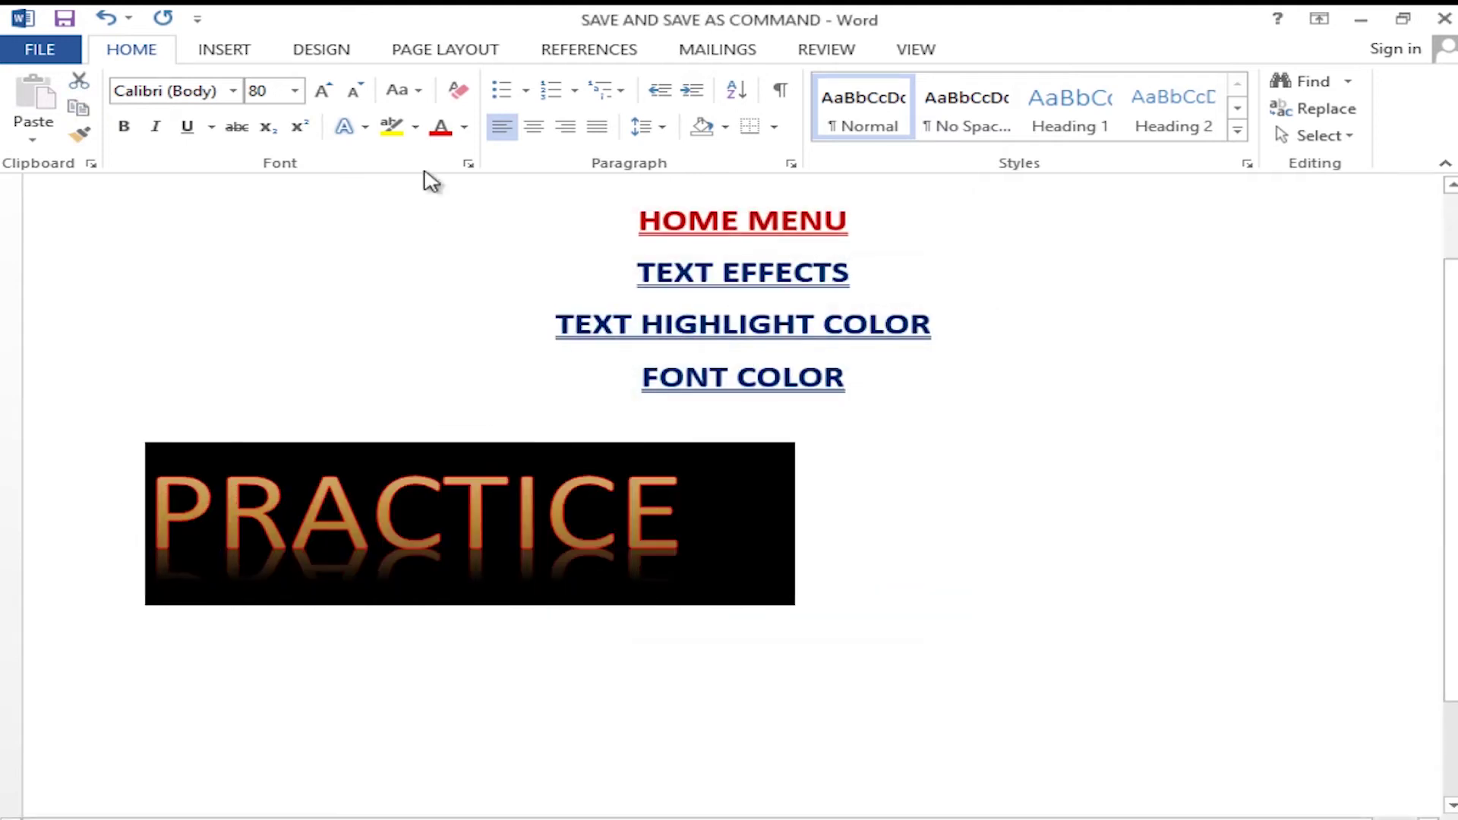
left_click(363, 127)
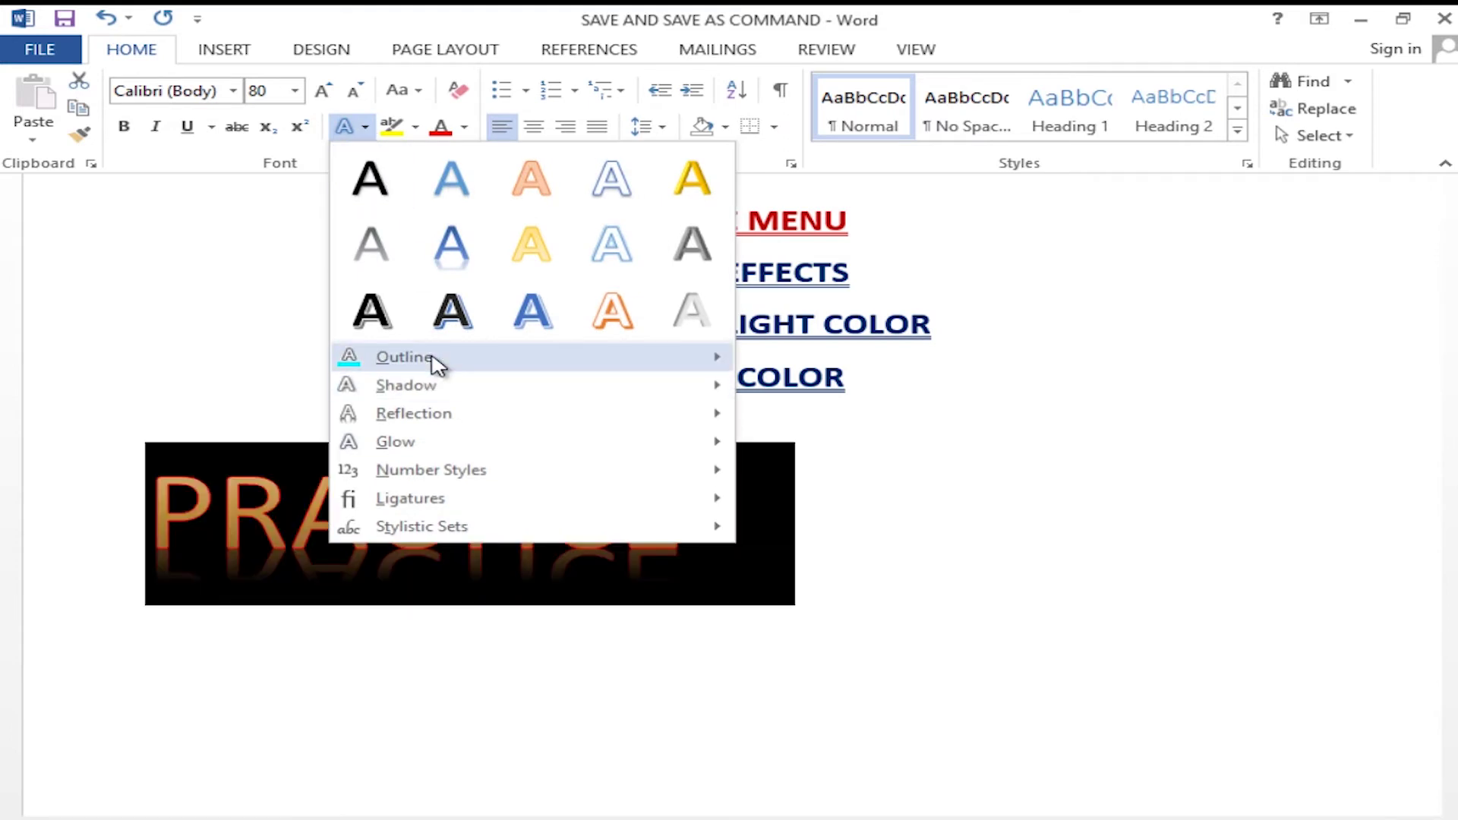
mouse_move(949, 673)
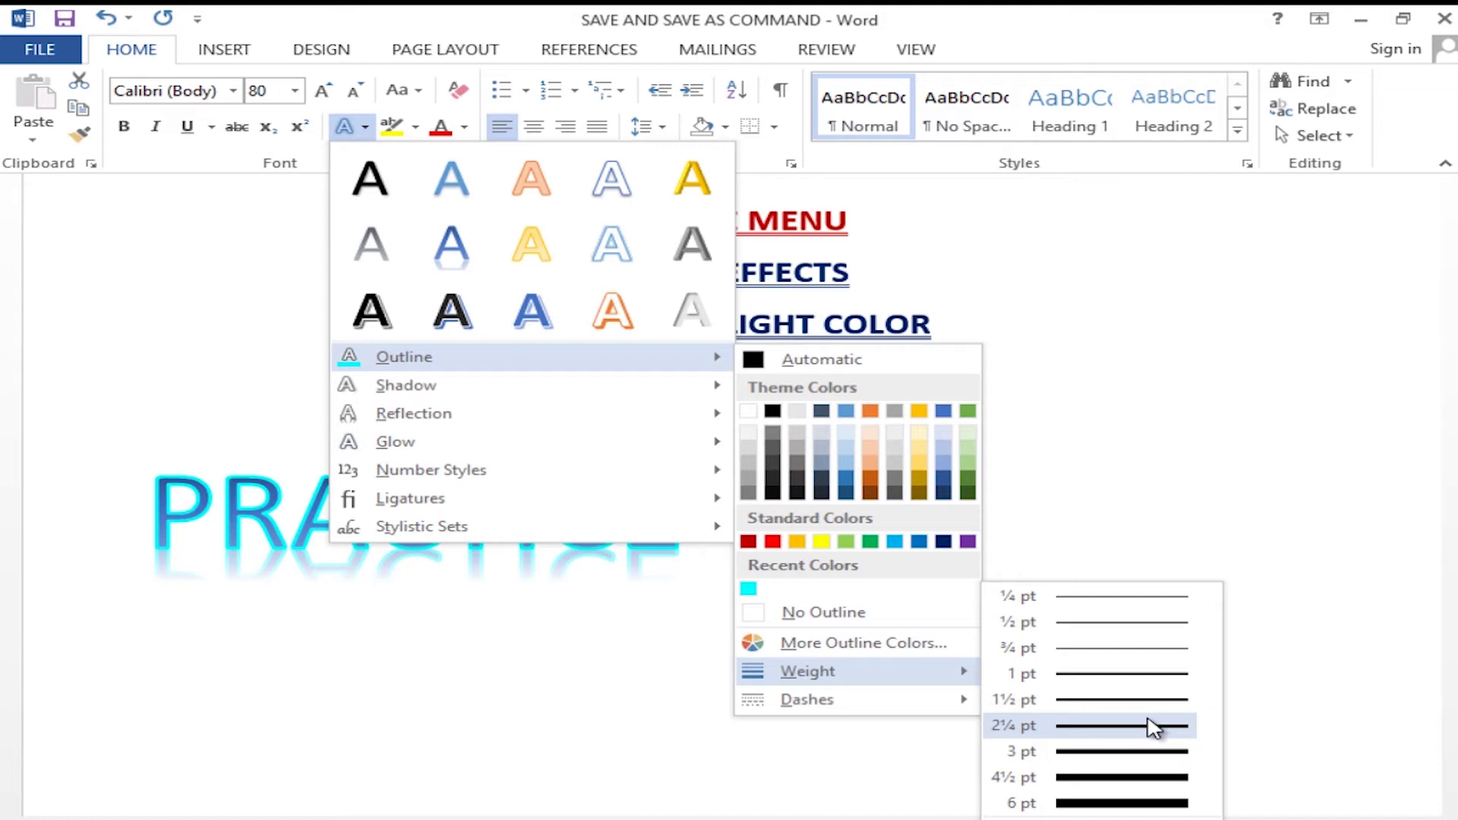
left_click(877, 595)
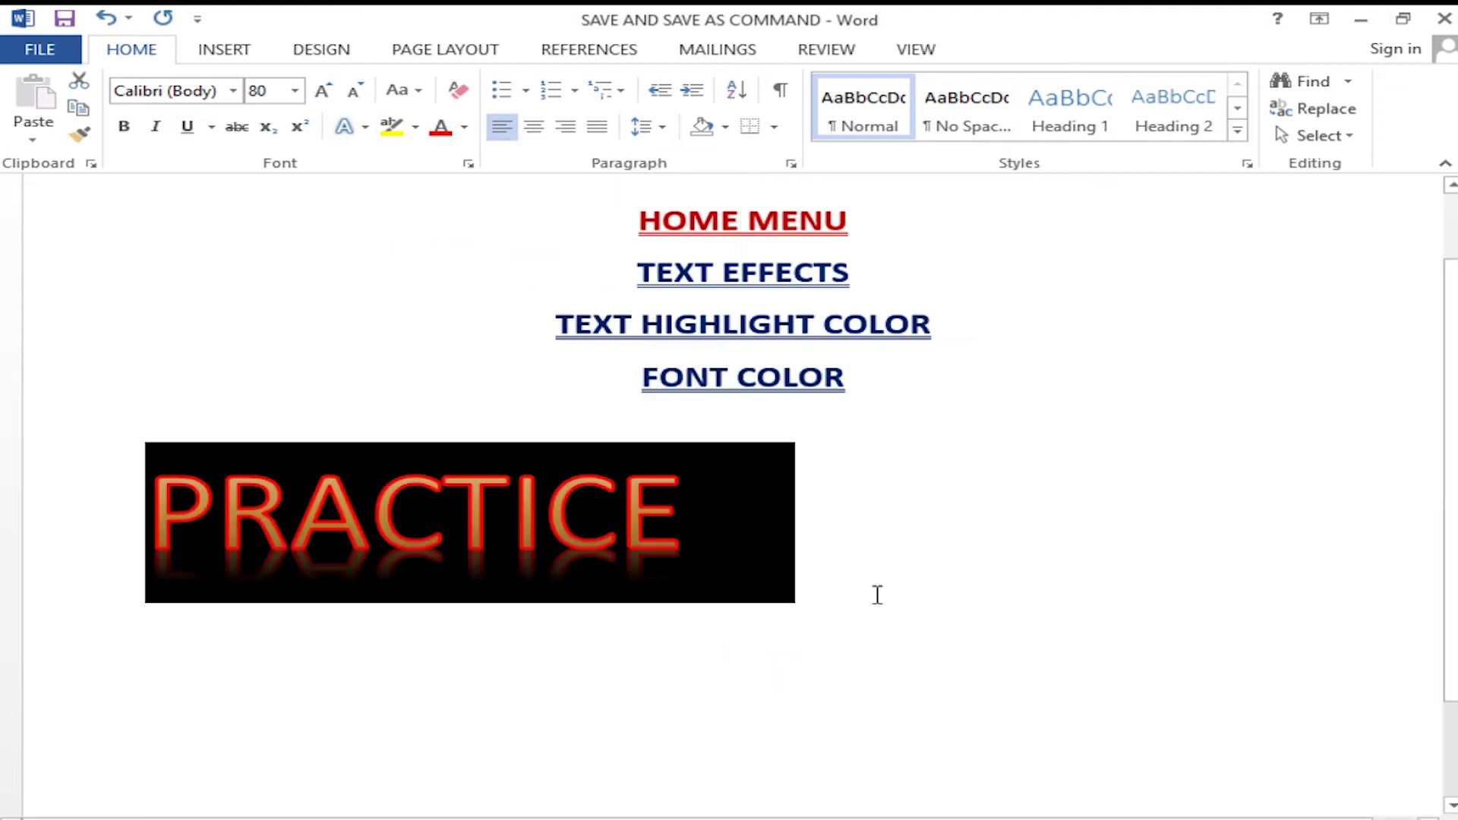
Change the thickened outline color of PRACTICE to standard red.
left_click(364, 127)
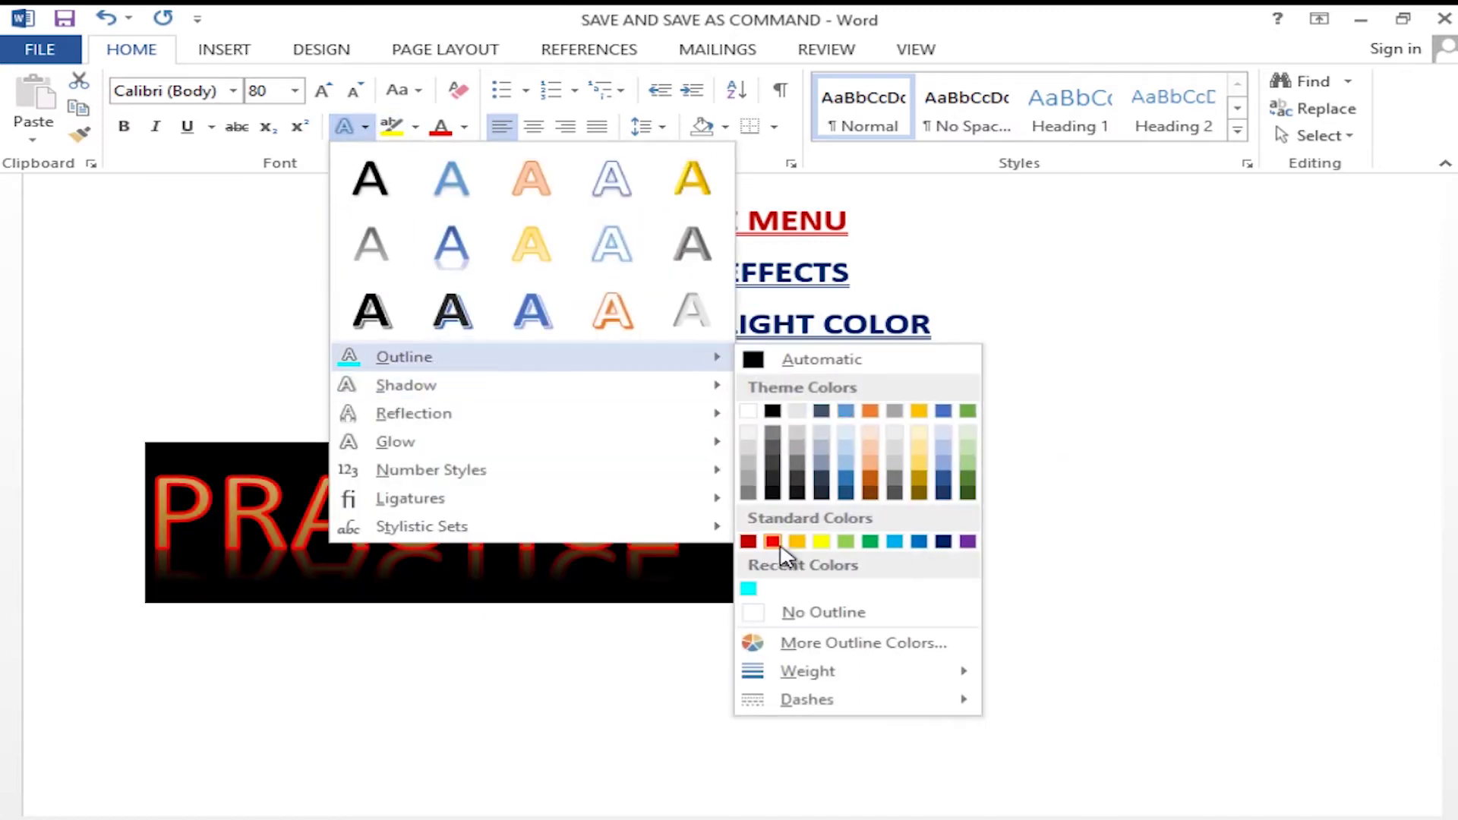
left_click(775, 538)
left_click(445, 559)
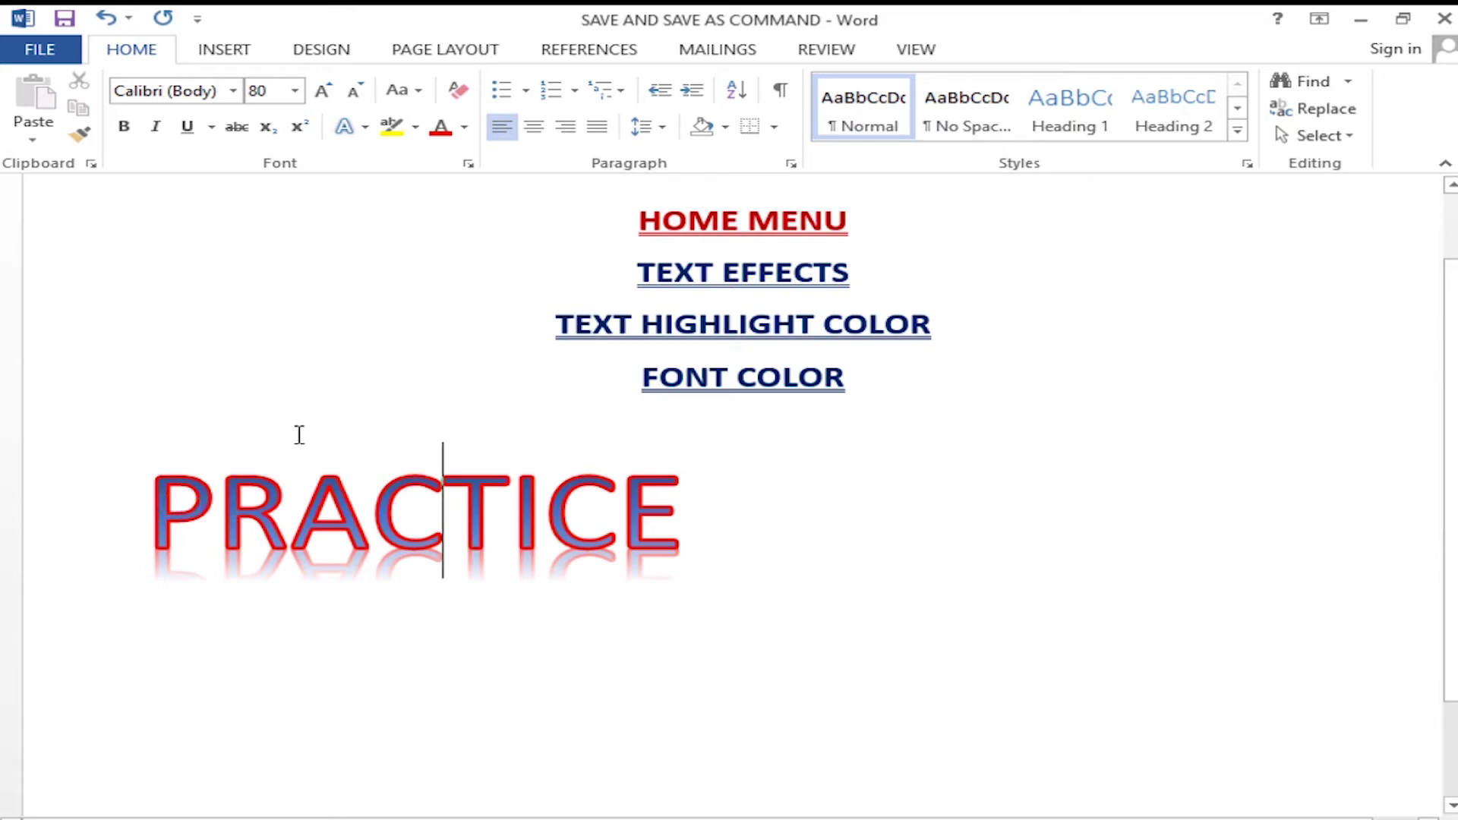
Change the outline of the whole word PRACTICE to the plain short-dash line pattern.
left_click(366, 128)
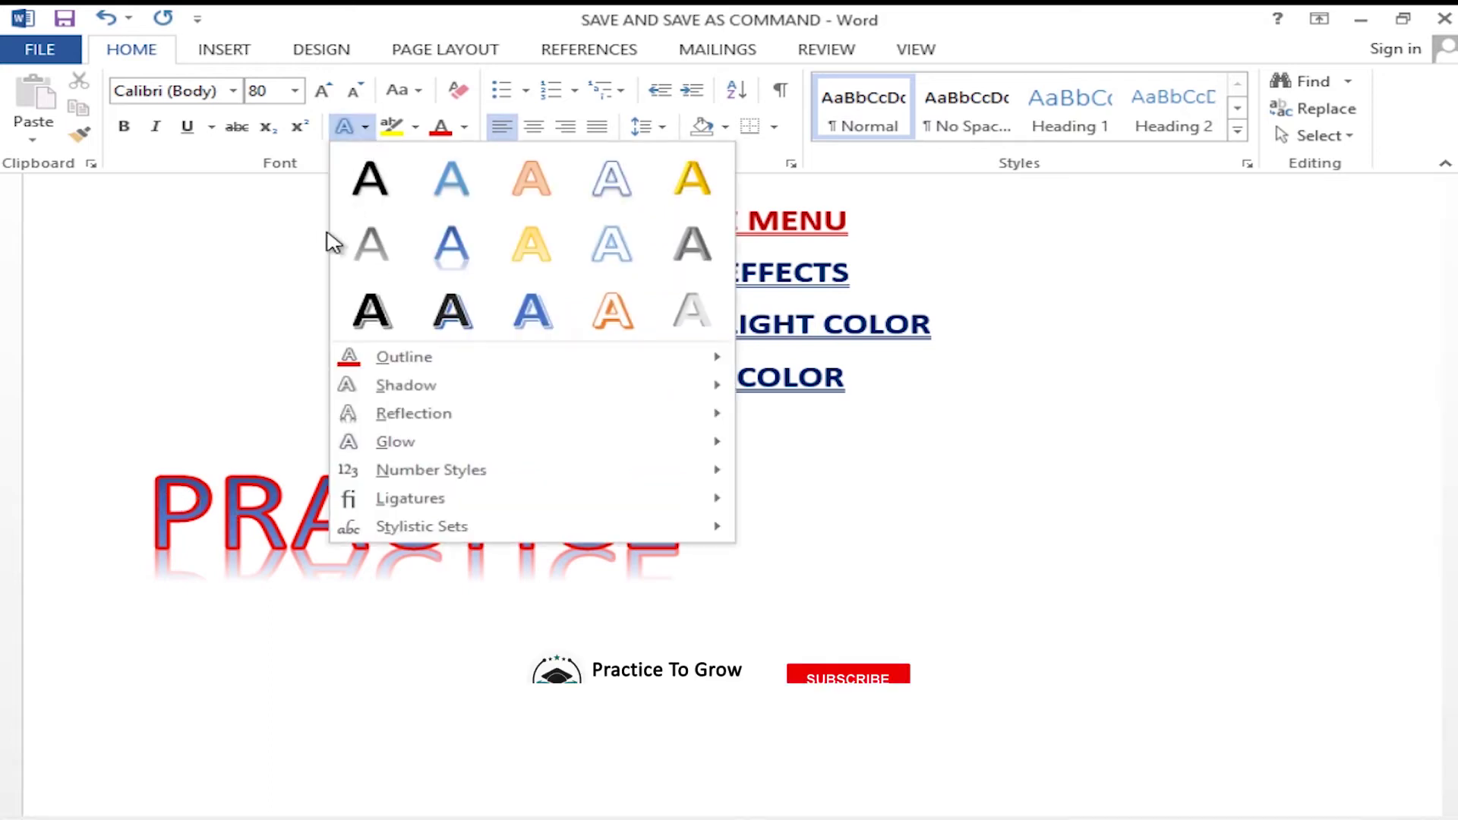
key("Escape")
left_click_drag(148, 516, 790, 524)
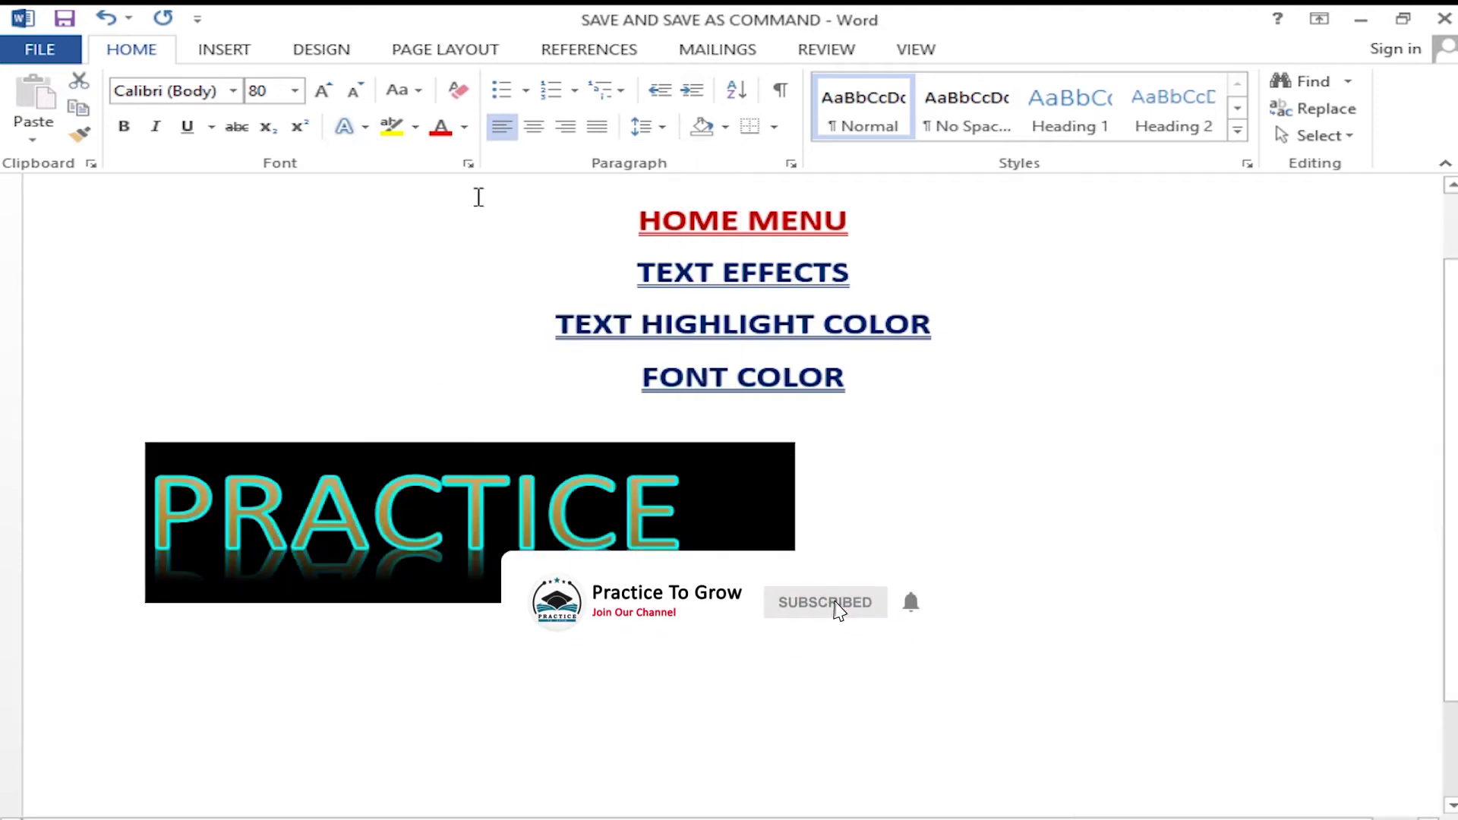
left_click(366, 128)
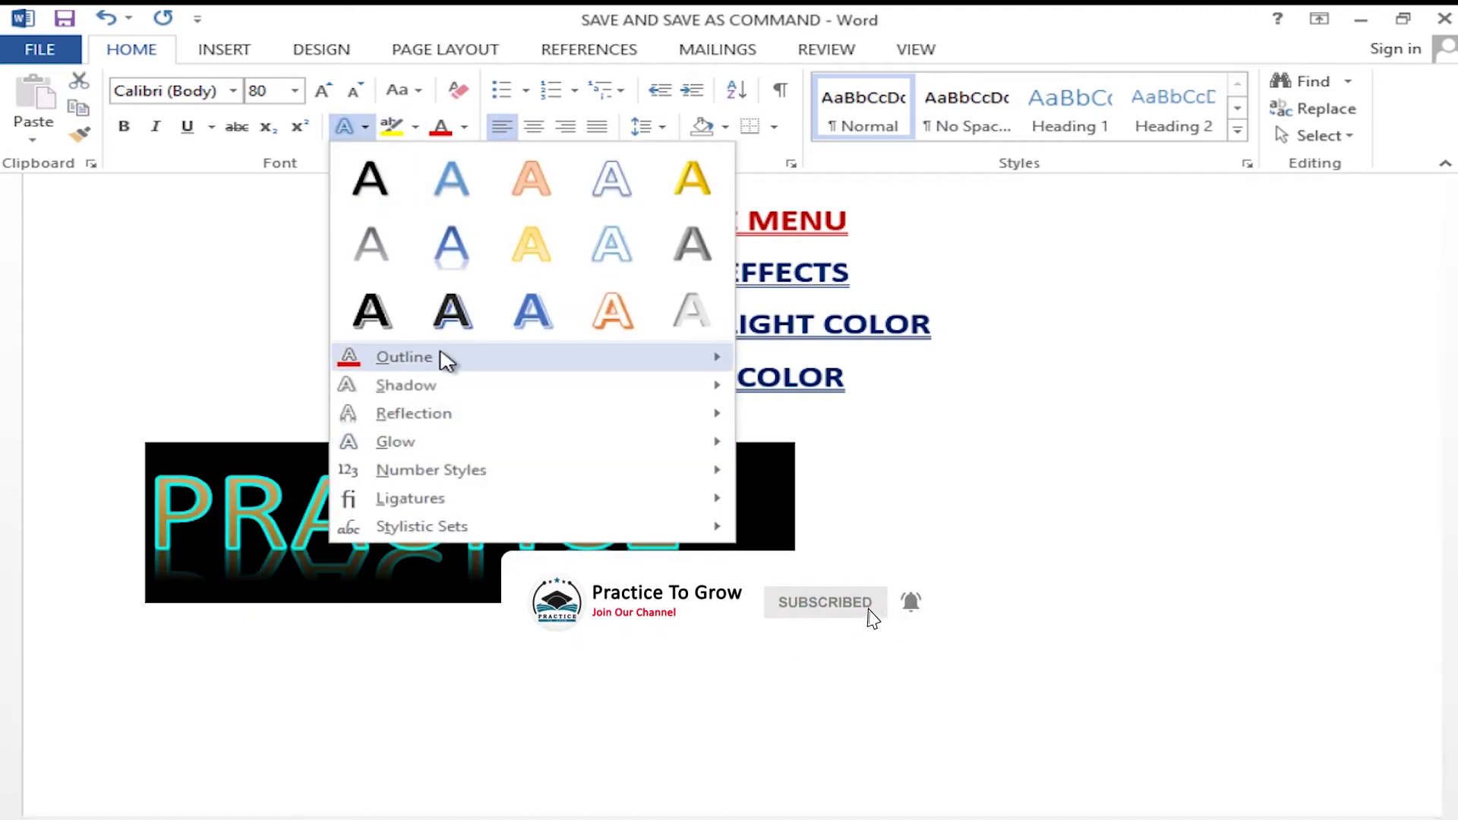
mouse_move(831, 703)
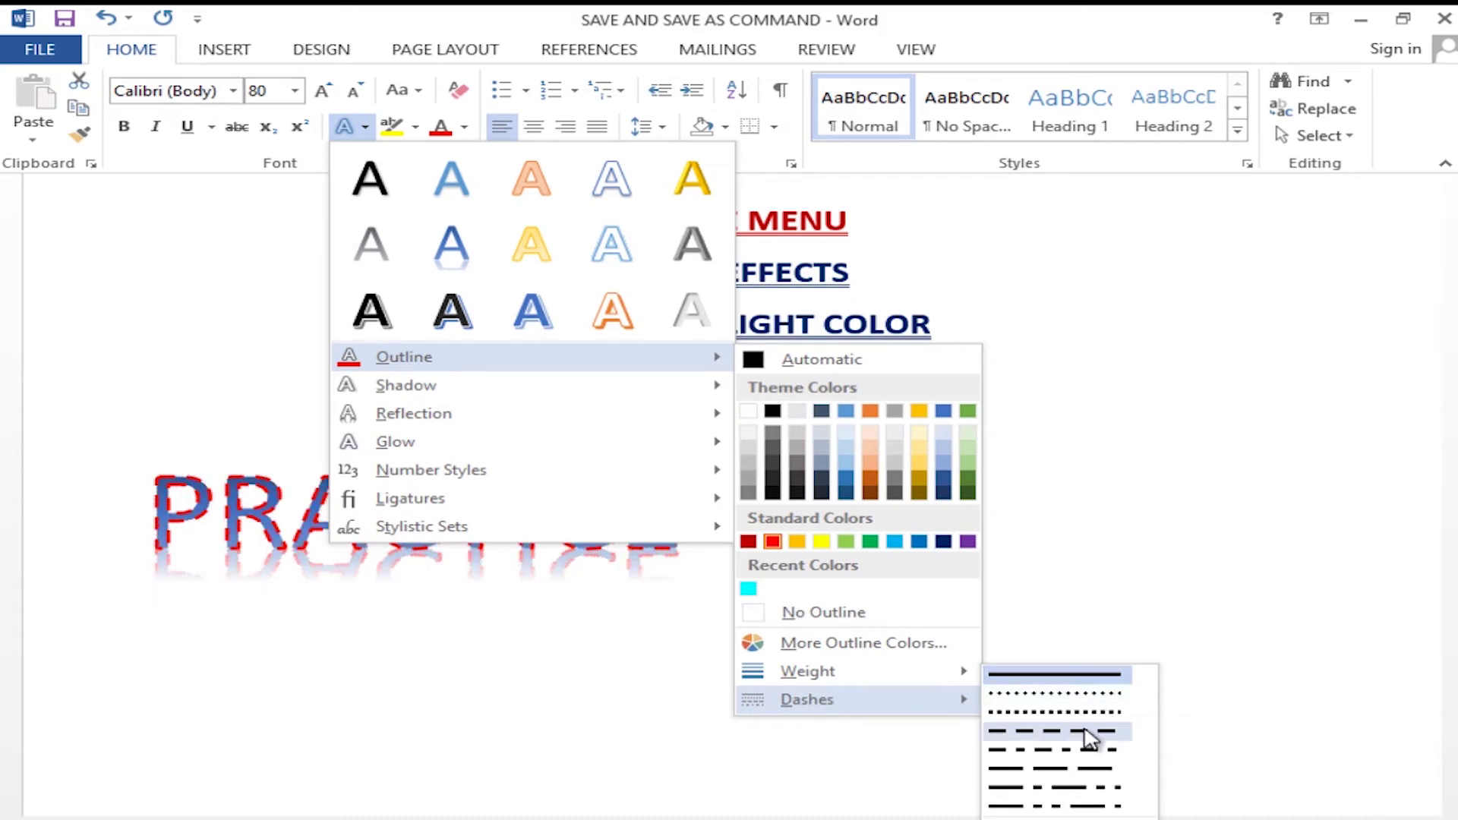
left_click(1090, 737)
left_click(678, 603)
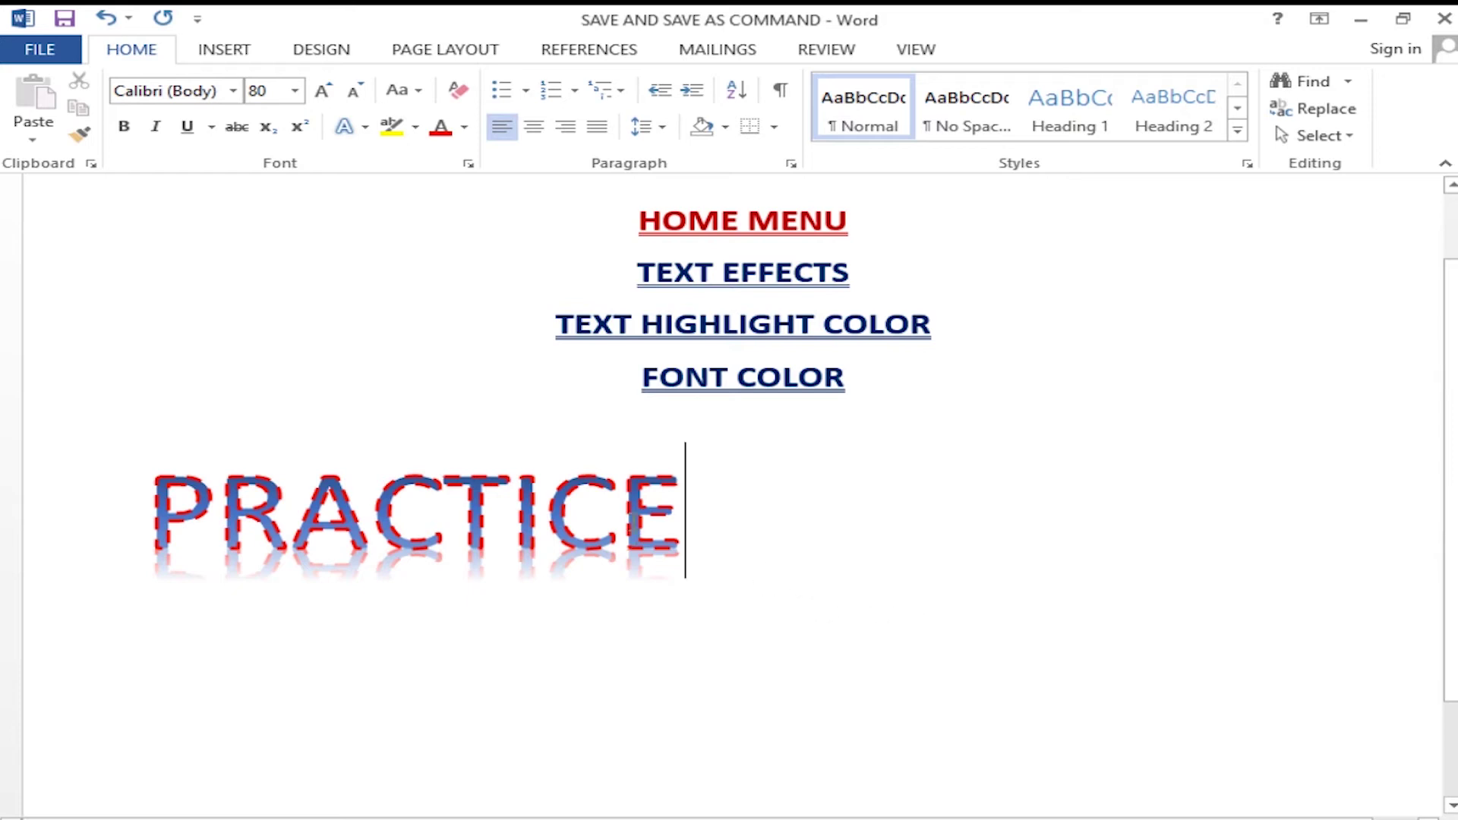
Add the first perspective shadow, slanting toward the upper left, to the word PRACTICE.
left_click(16, 499)
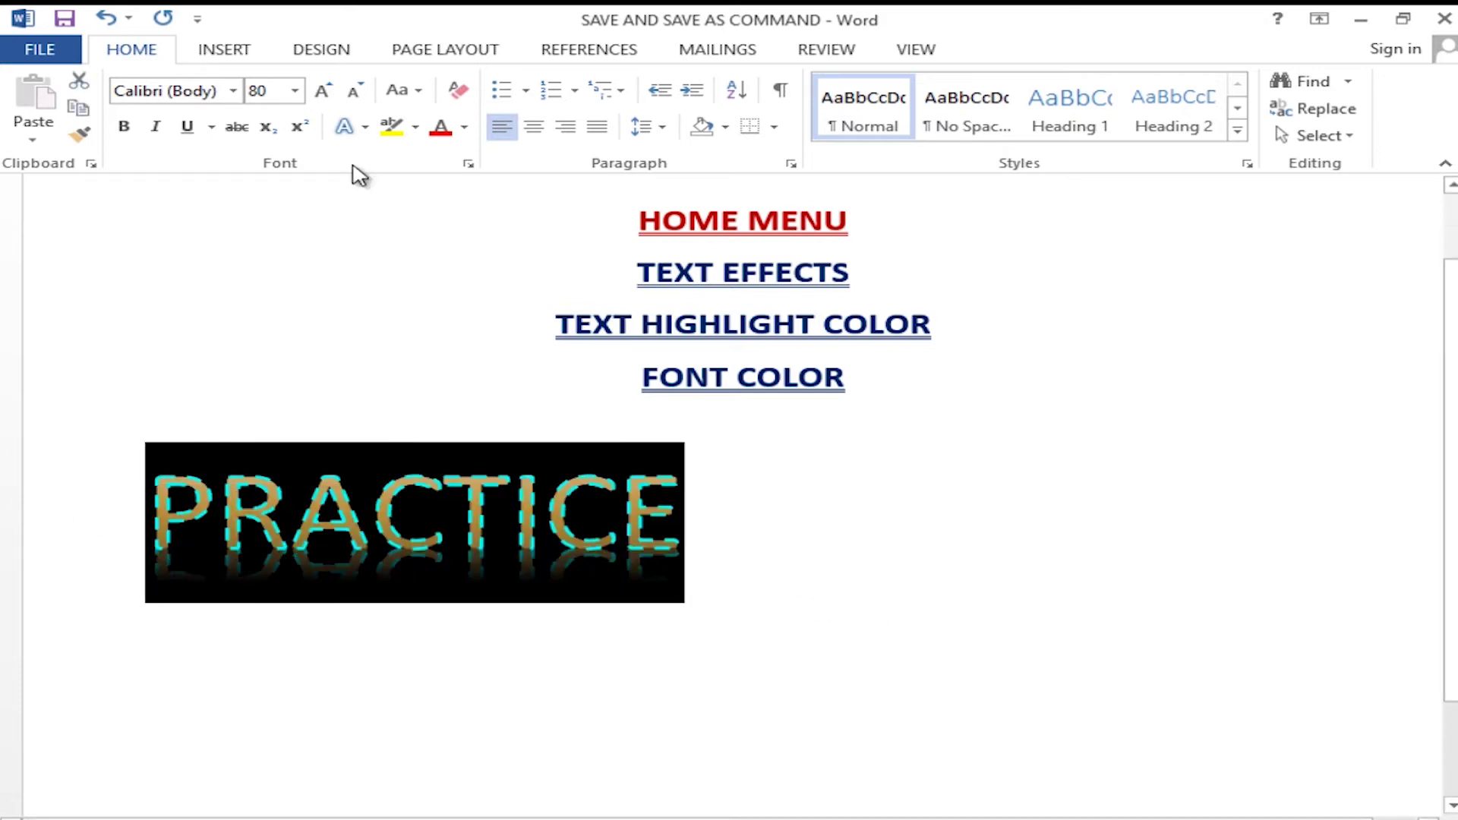
left_click(346, 126)
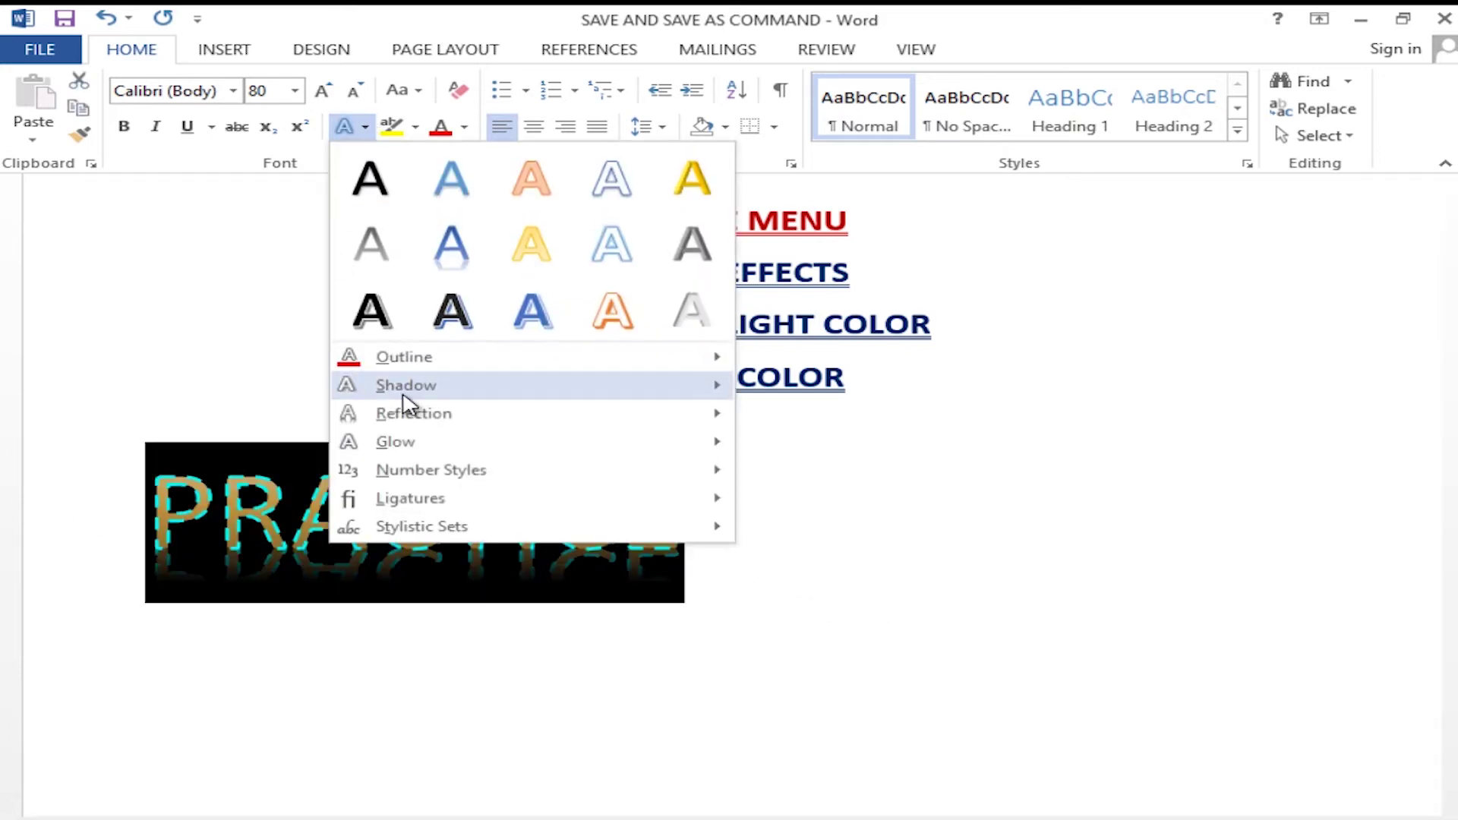
mouse_move(405, 395)
scroll(851, 562, "down", 1)
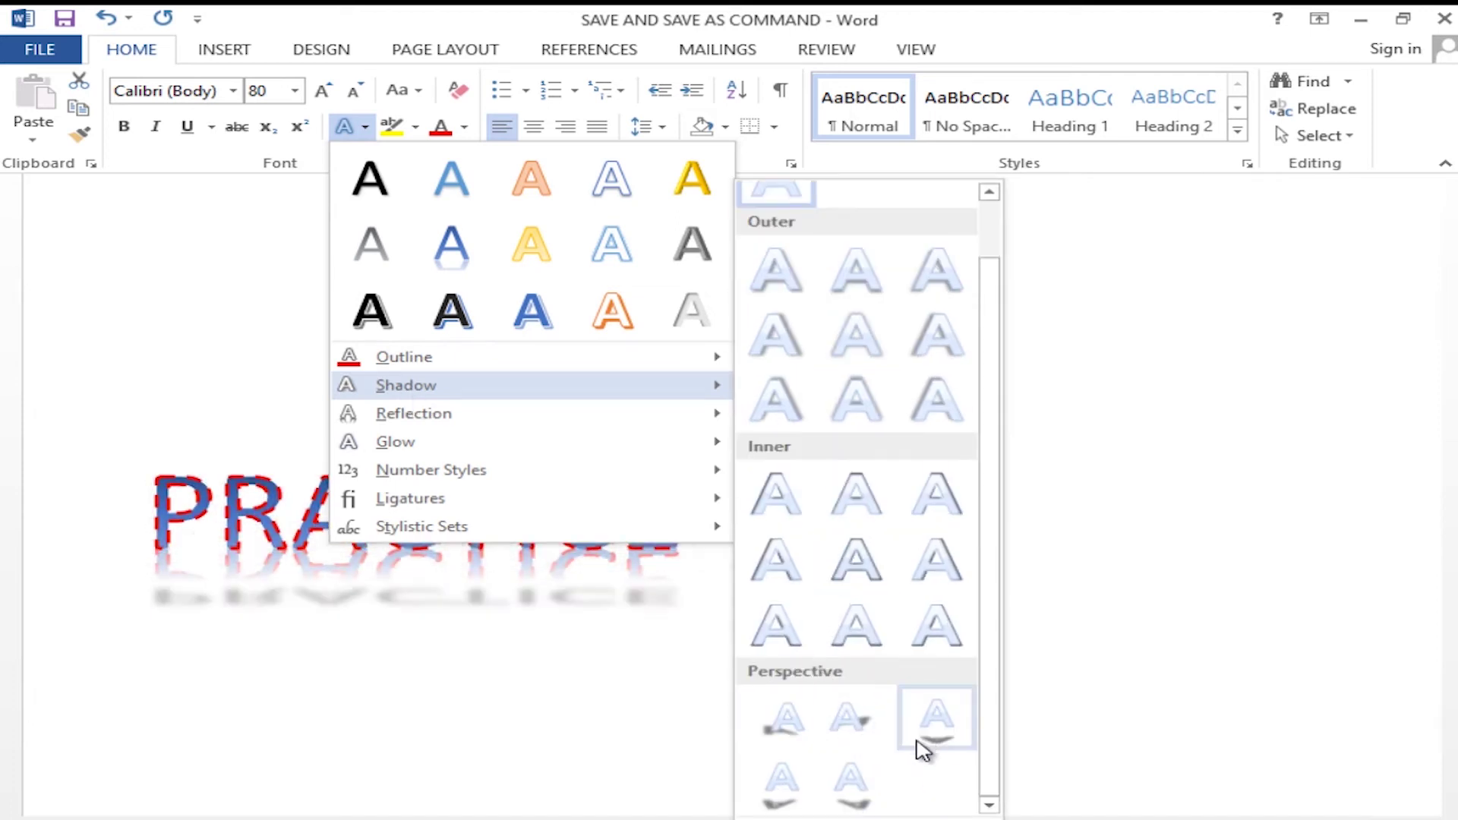
left_click(788, 733)
left_click(392, 566)
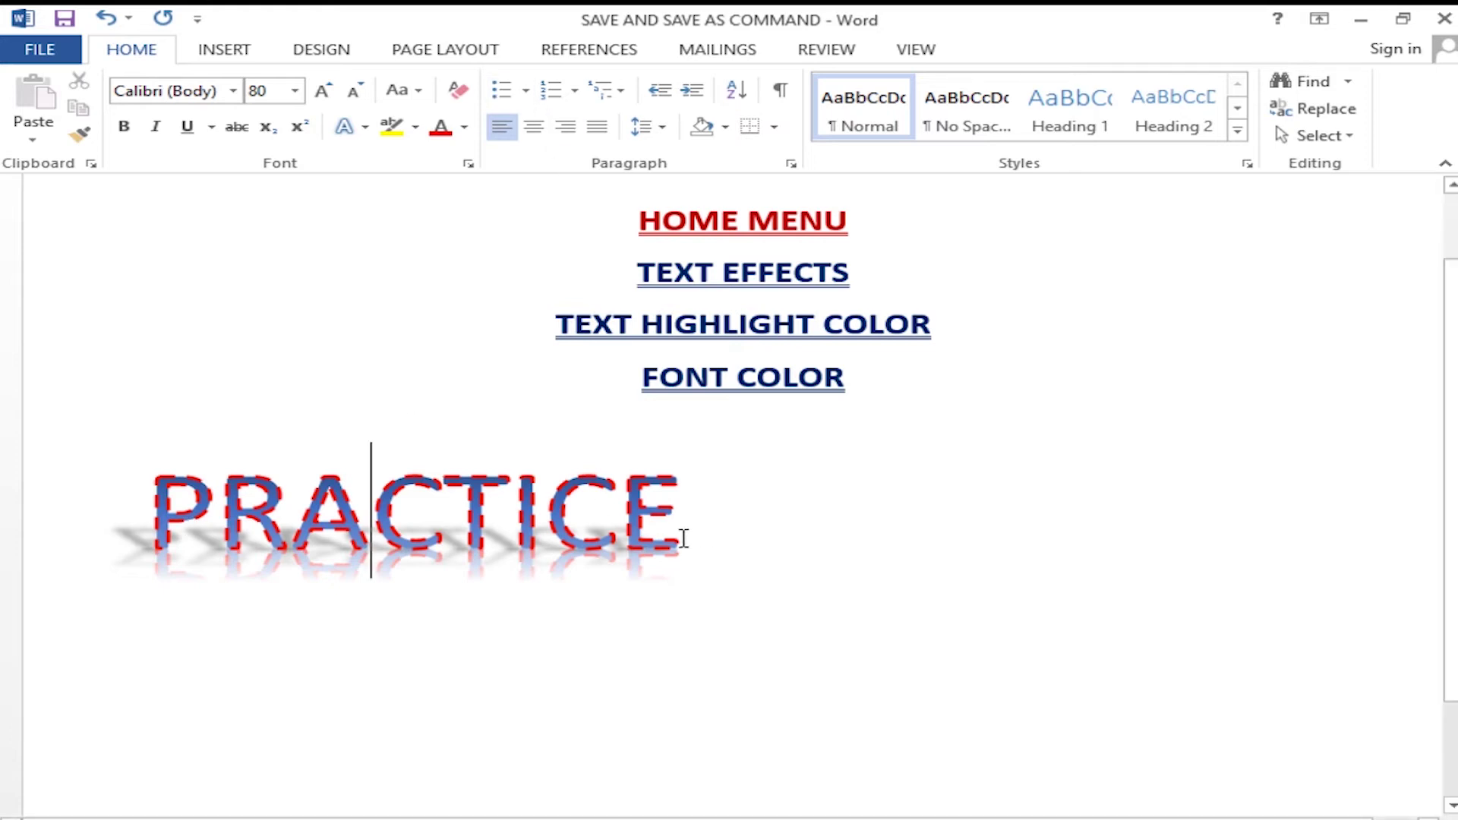
Give PRACTICE the half-height reflection variation with the widest offset below the letters.
left_click(60, 538)
left_click(358, 128)
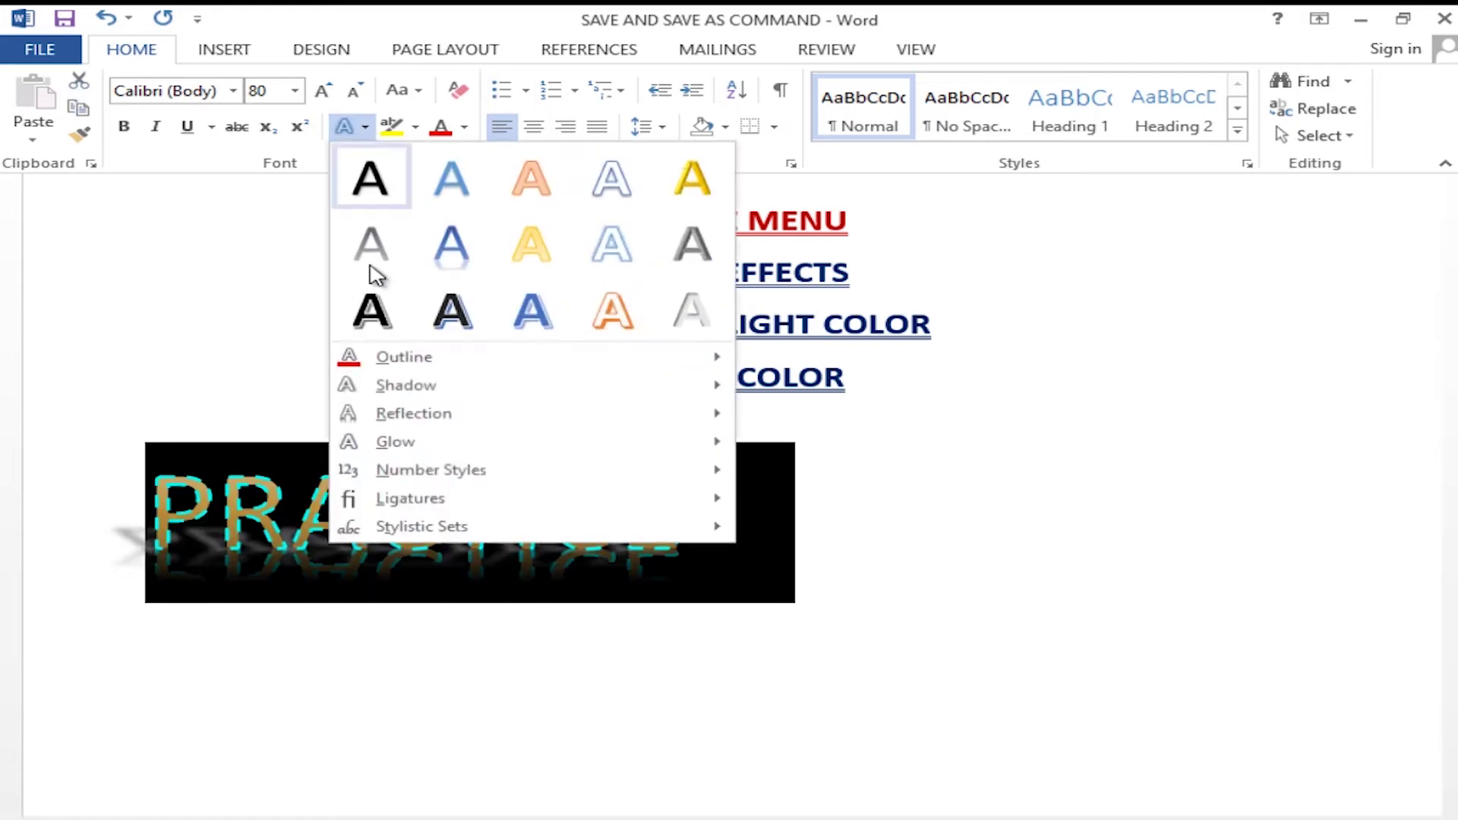
mouse_move(466, 423)
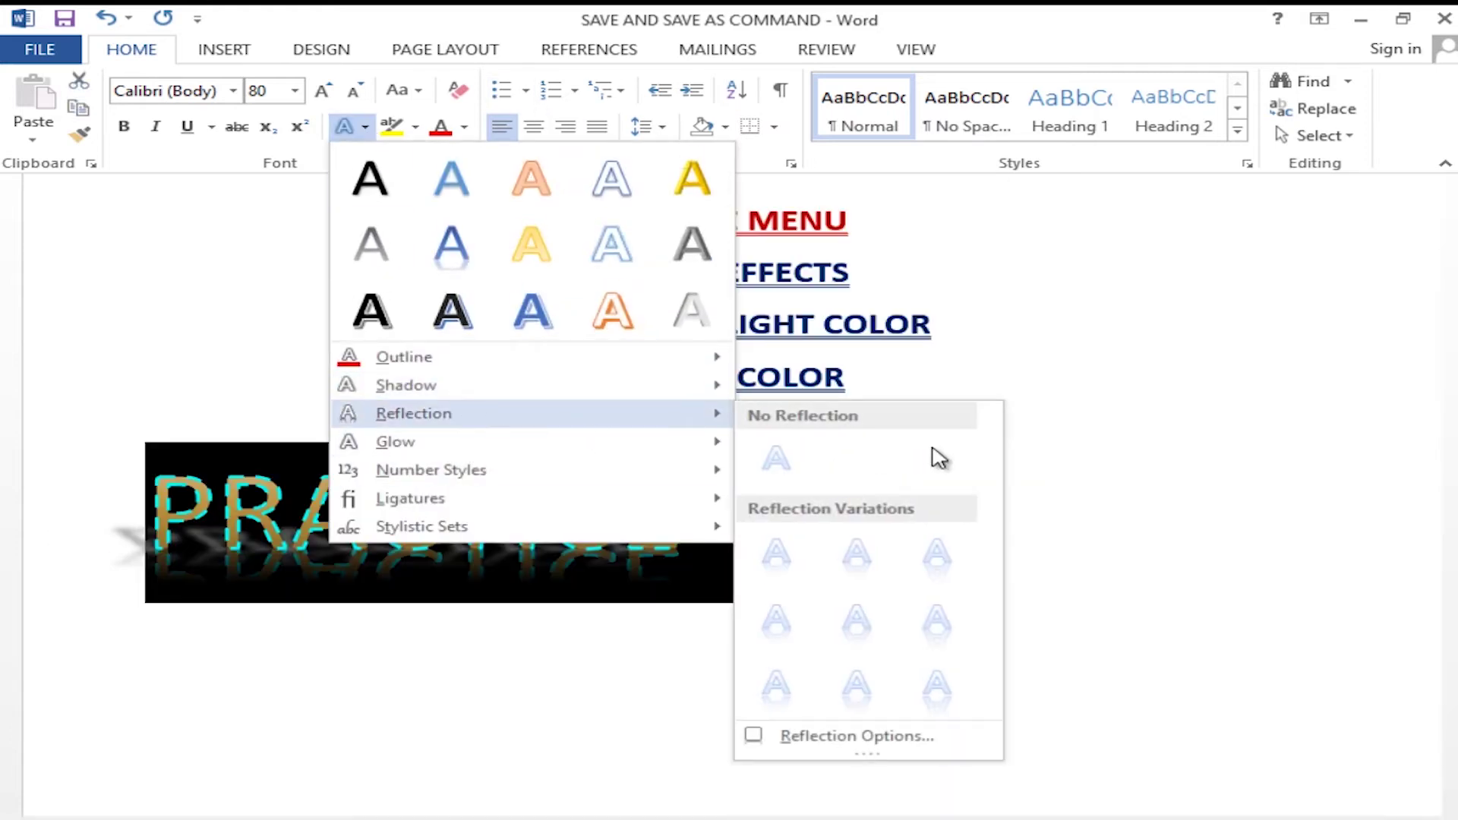
left_click(872, 693)
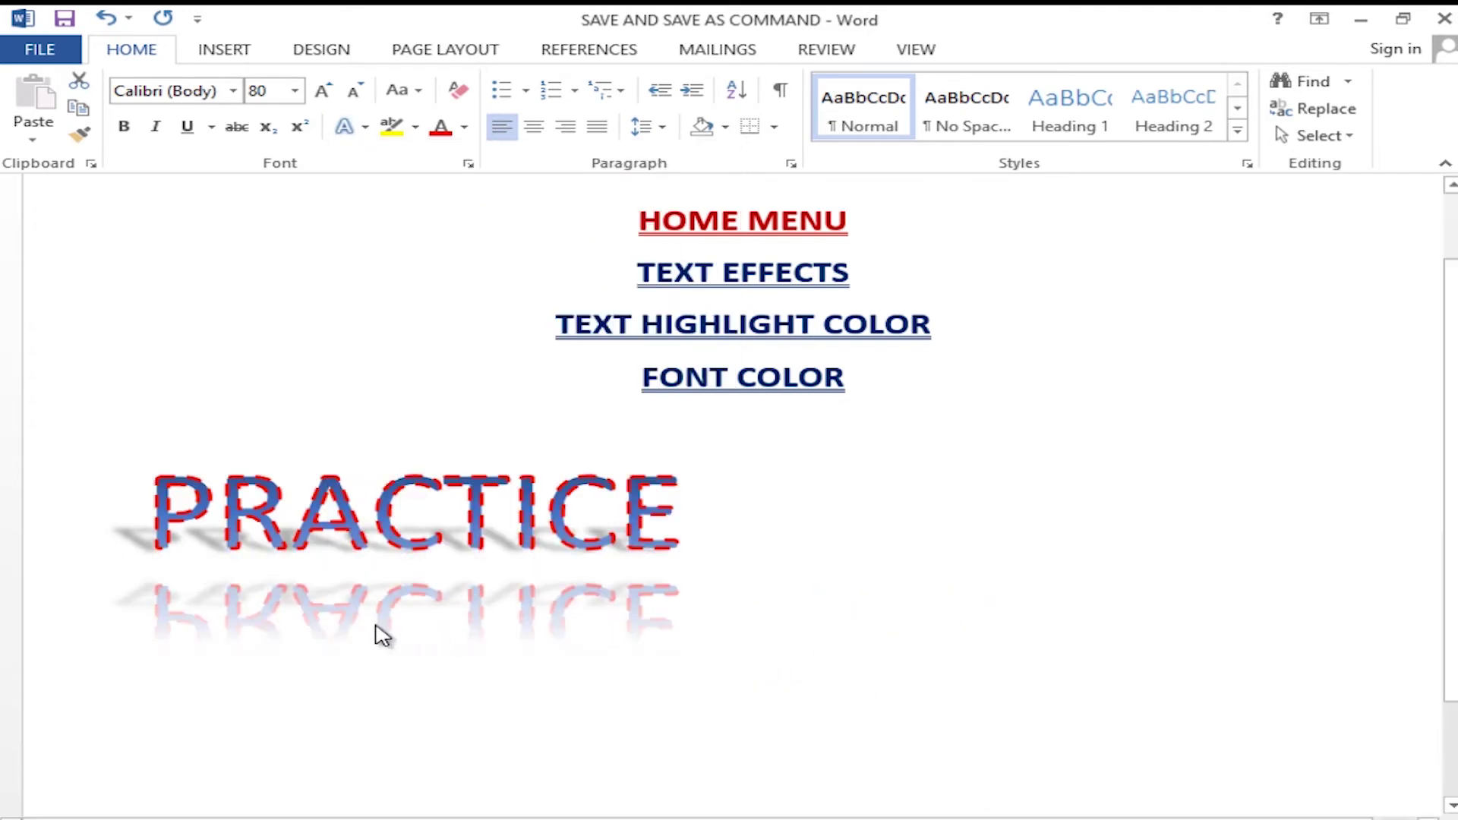
Undo the last reflection change on the word PRACTICE.
left_click(350, 624)
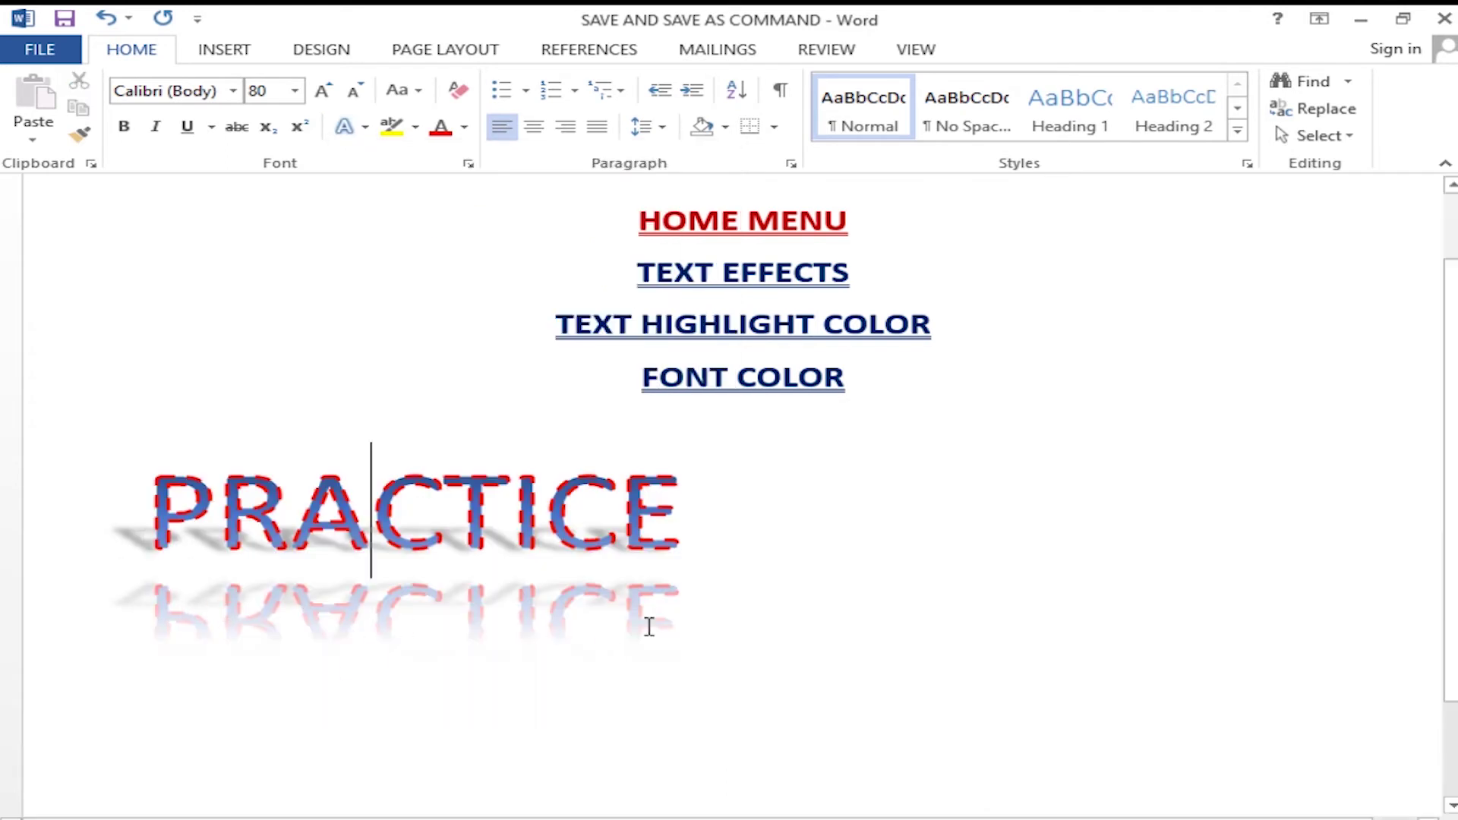
key("ctrl+z")
key("ctrl+z")
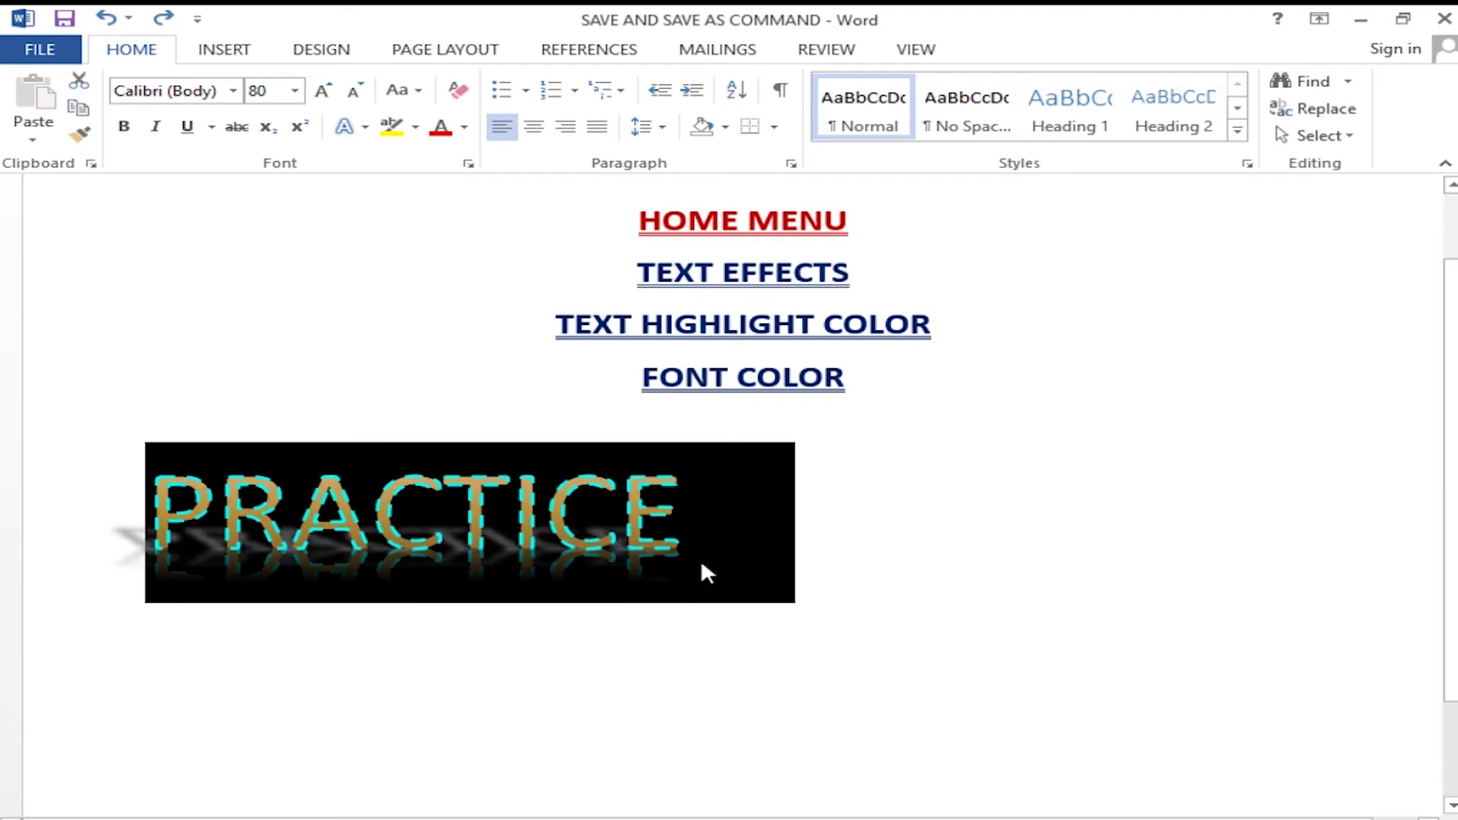
Add a glow in standard red to the word PRACTICE.
left_click(363, 127)
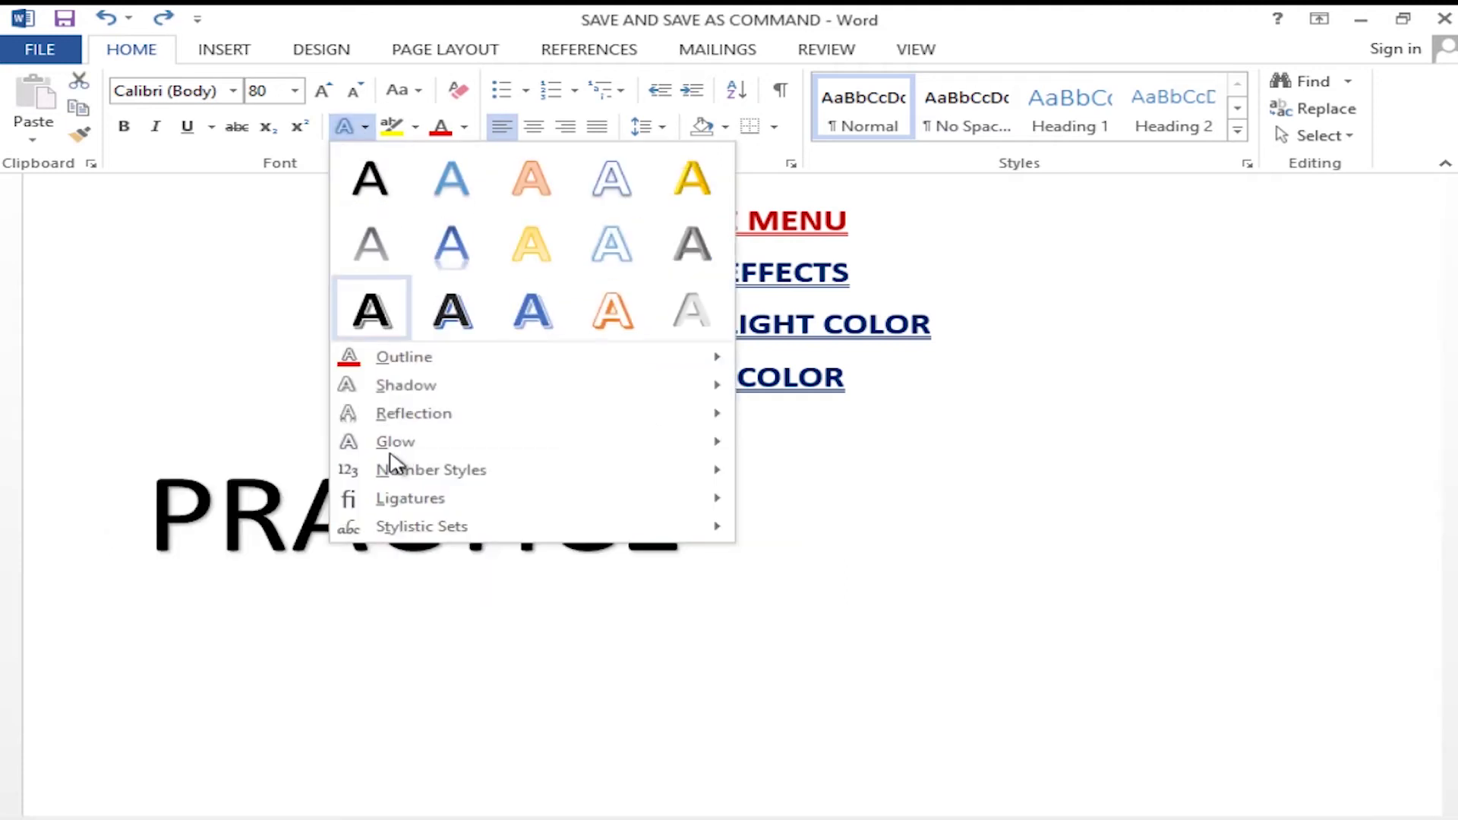
mouse_move(449, 444)
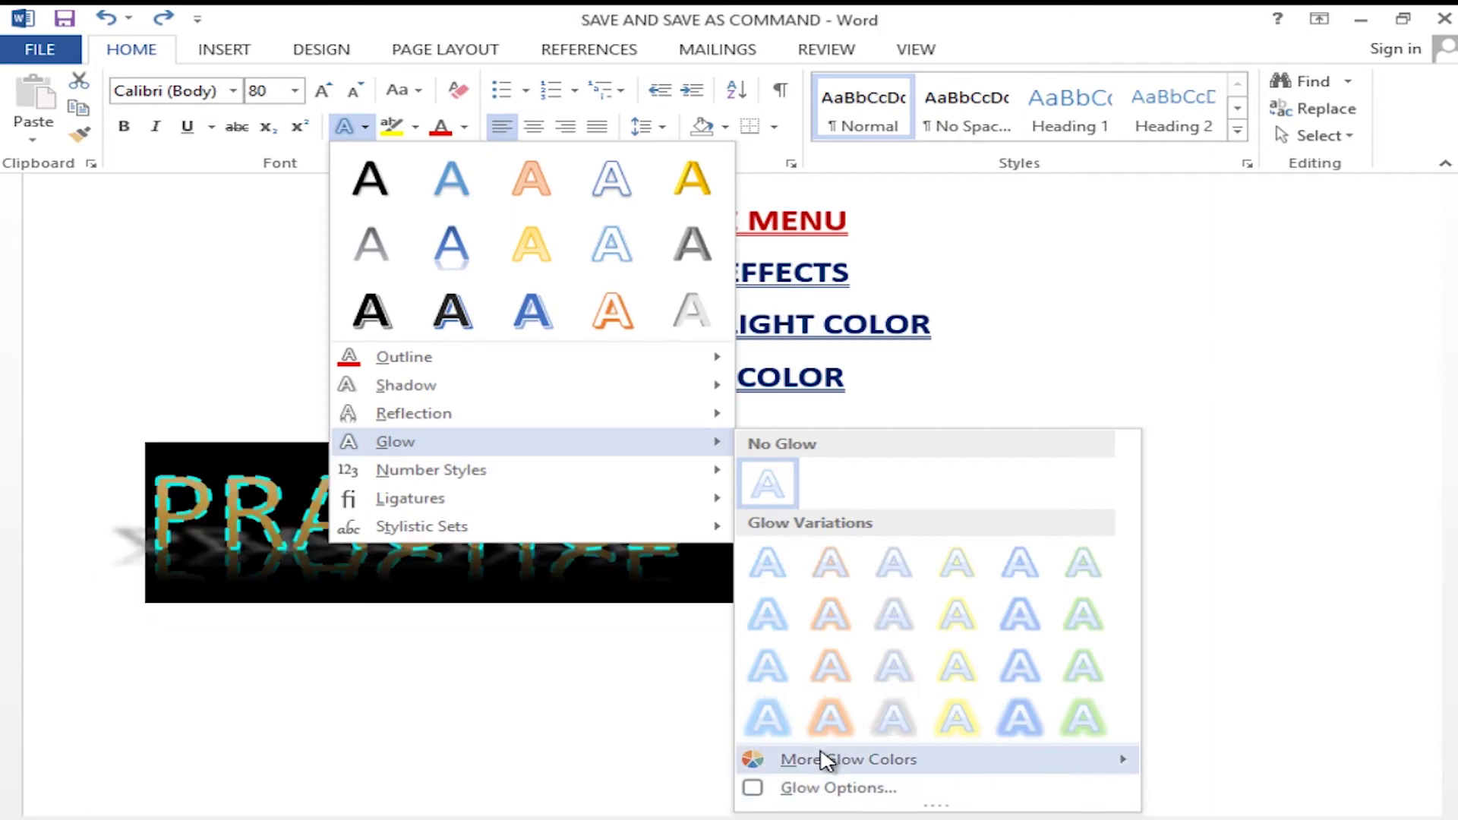
mouse_move(819, 762)
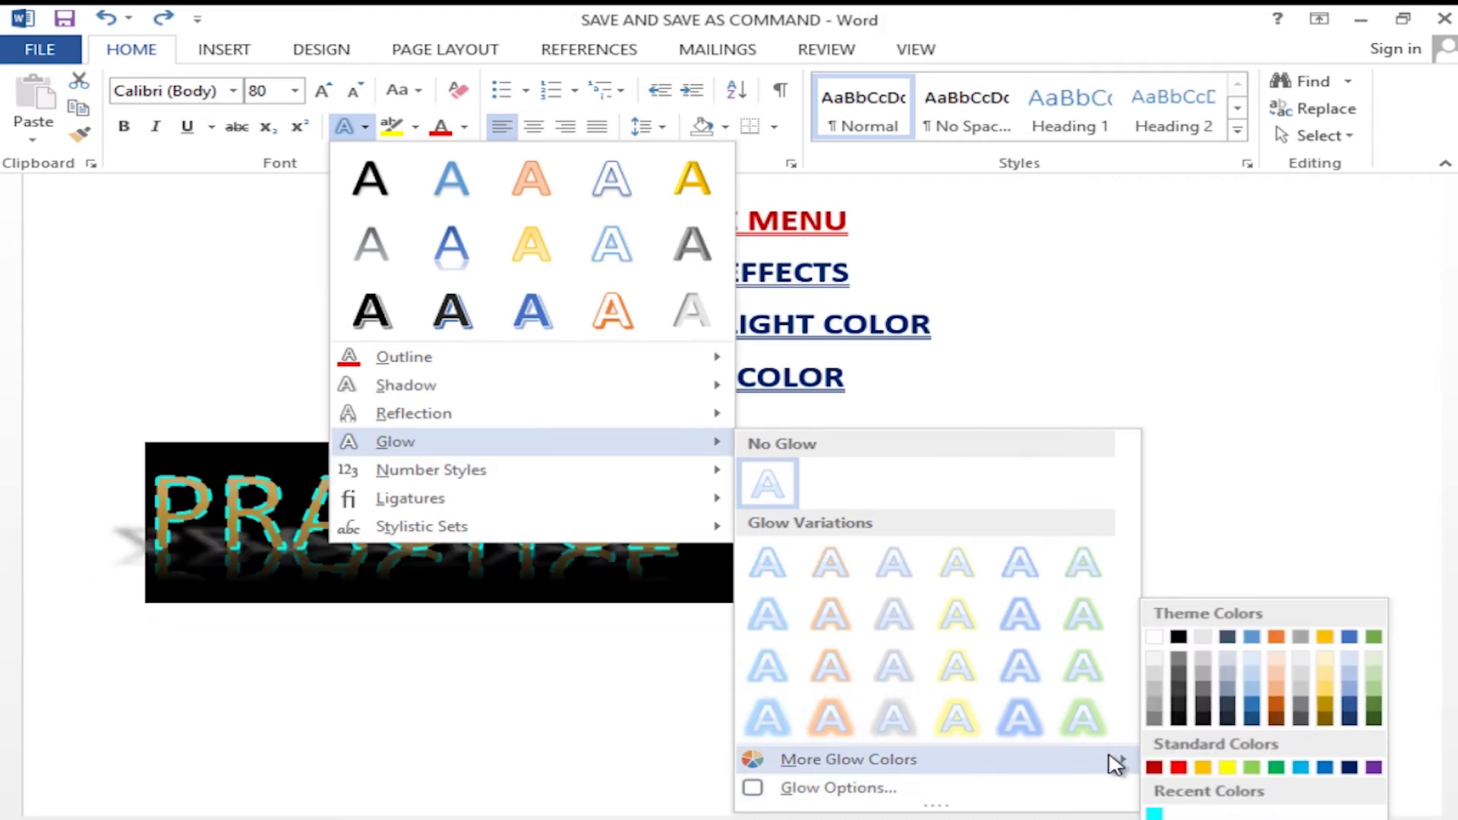
left_click(1177, 766)
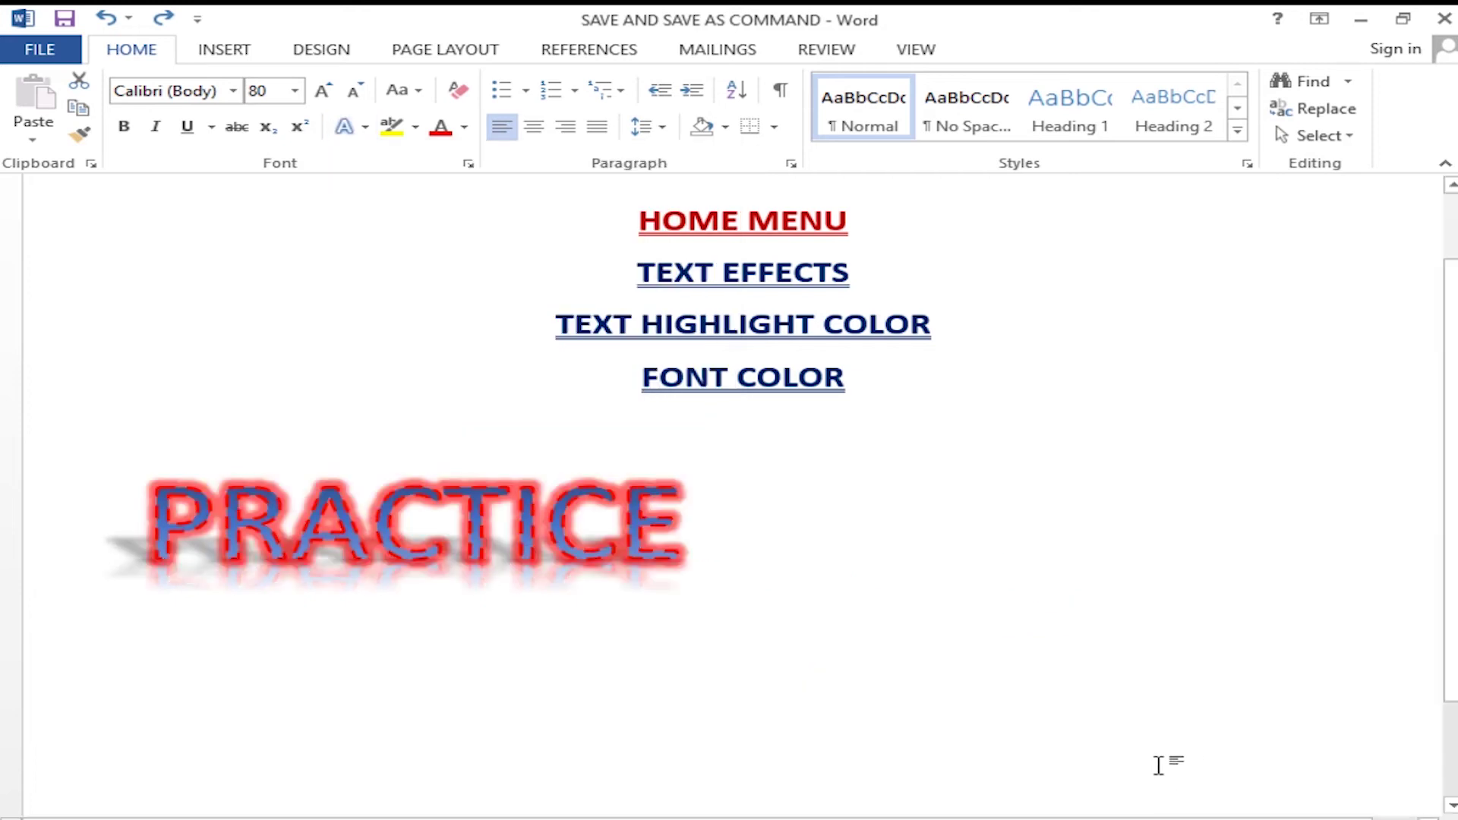
Replace the word PRACTICE with the number 123 to try out the number styles.
left_click(365, 128)
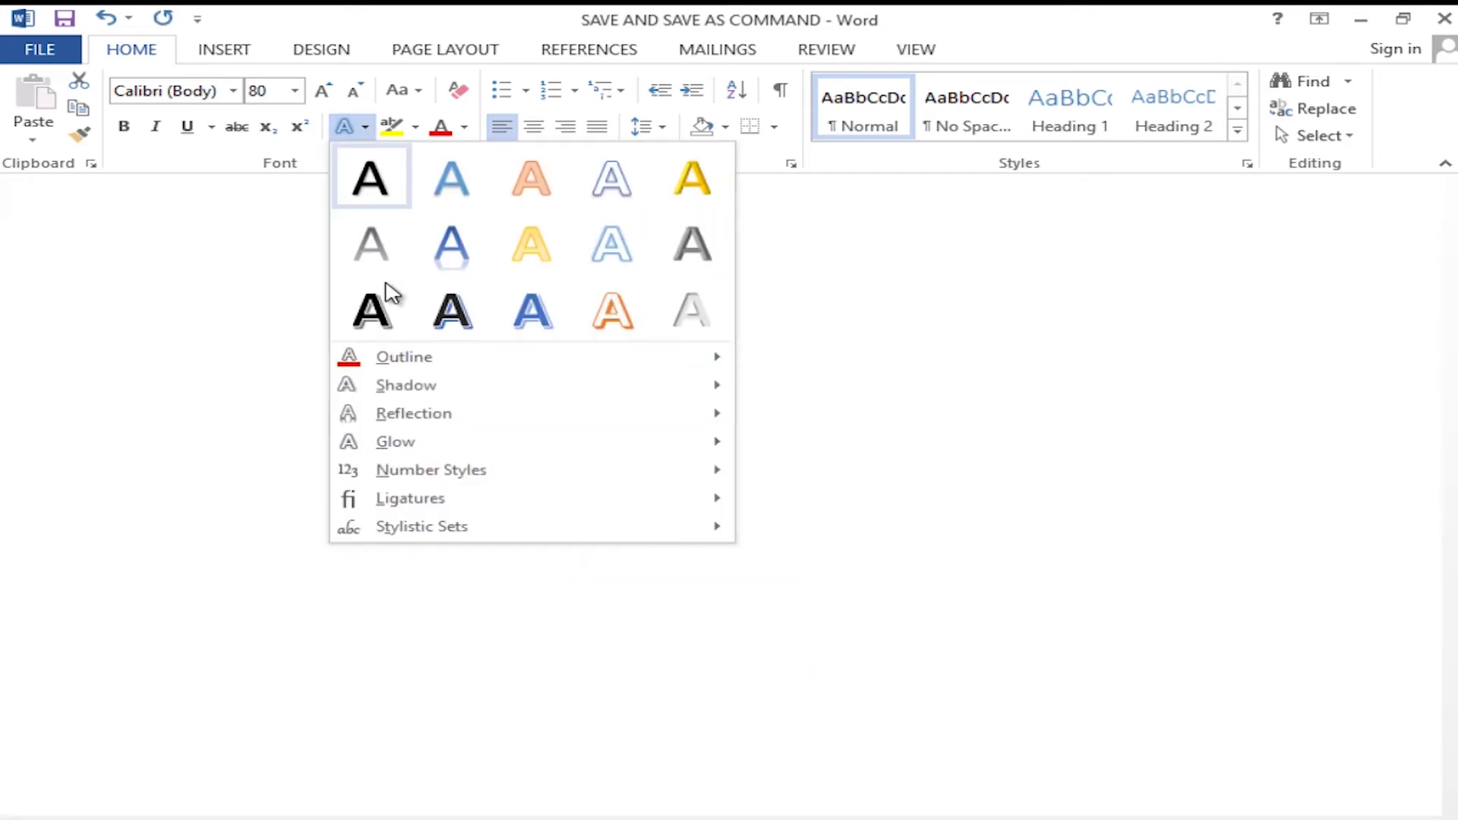
mouse_move(448, 477)
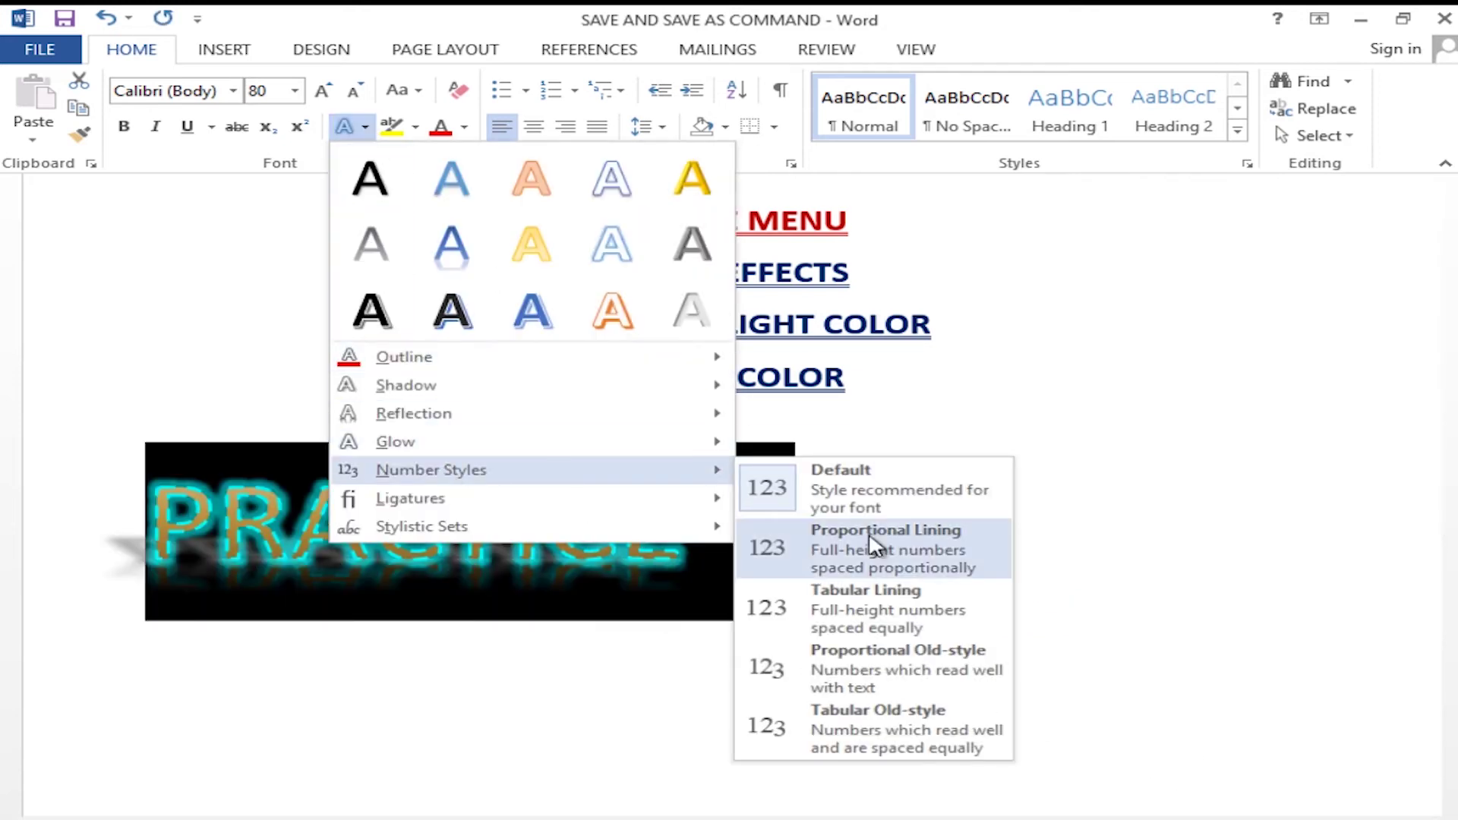
left_click(851, 562)
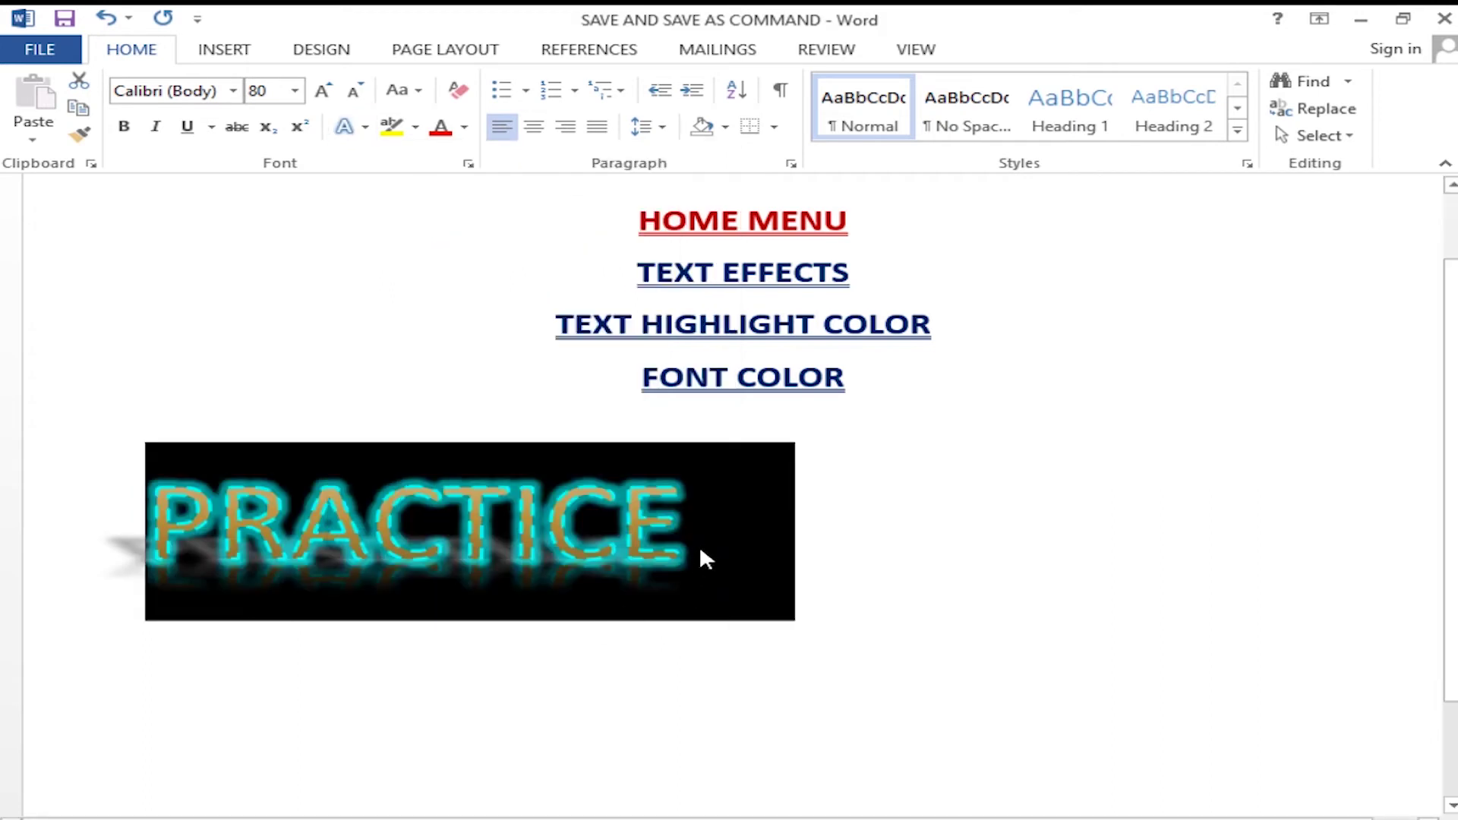
type("123")
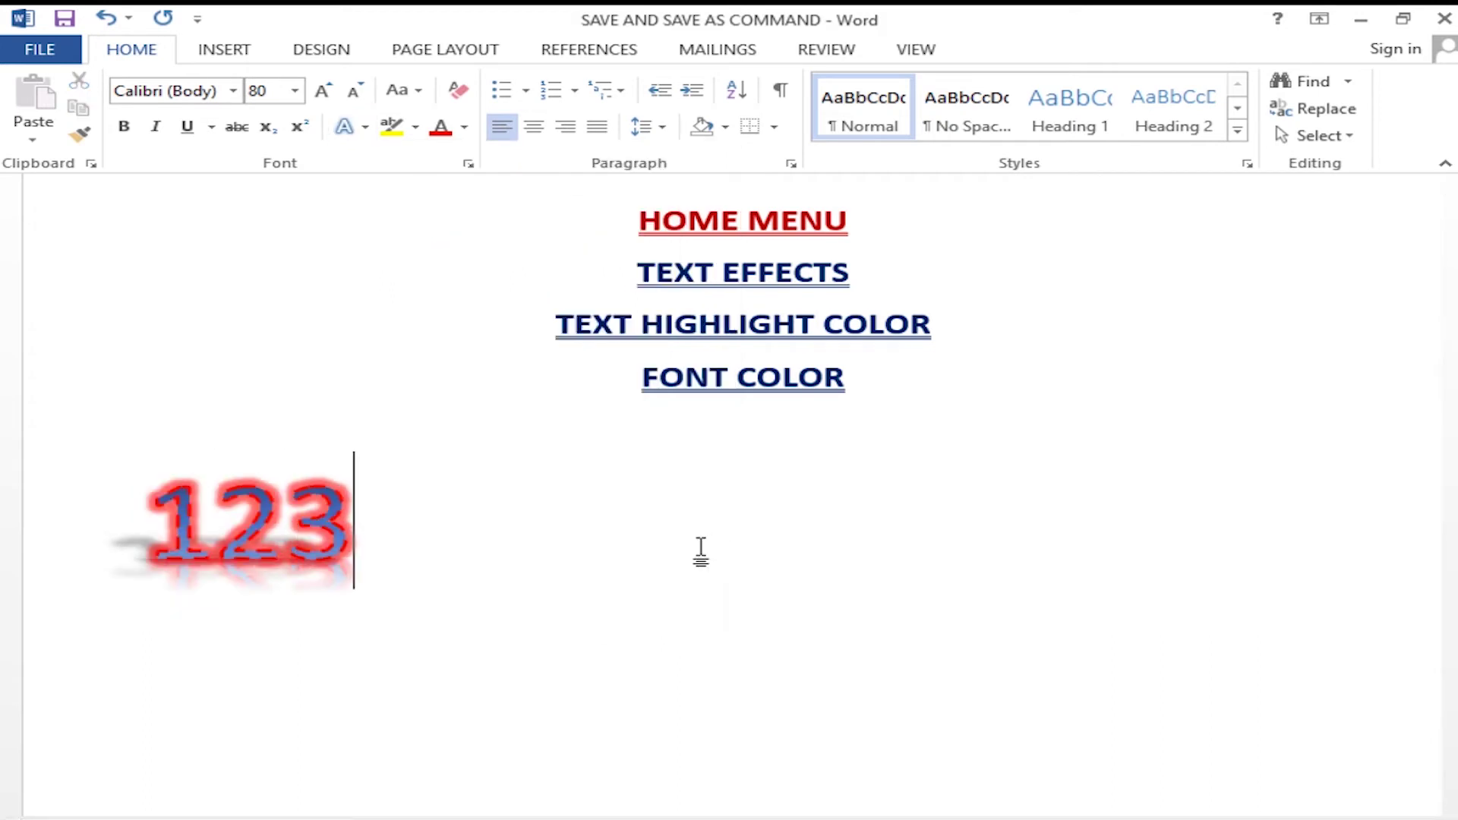
Apply the Tabular Old-style number style to the number 123.
left_click_drag(390, 527, 165, 458)
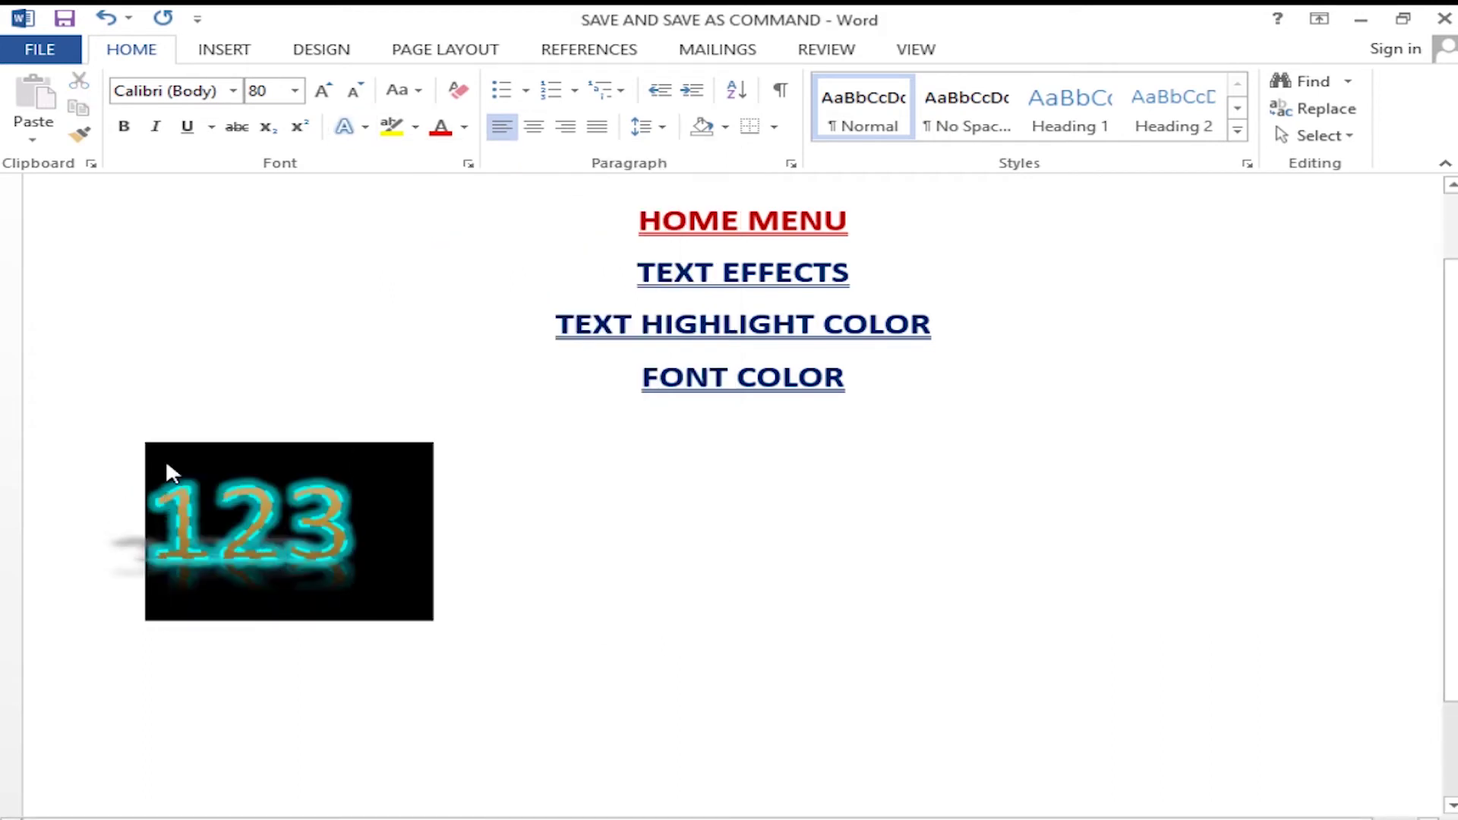
left_click(365, 128)
mouse_move(504, 478)
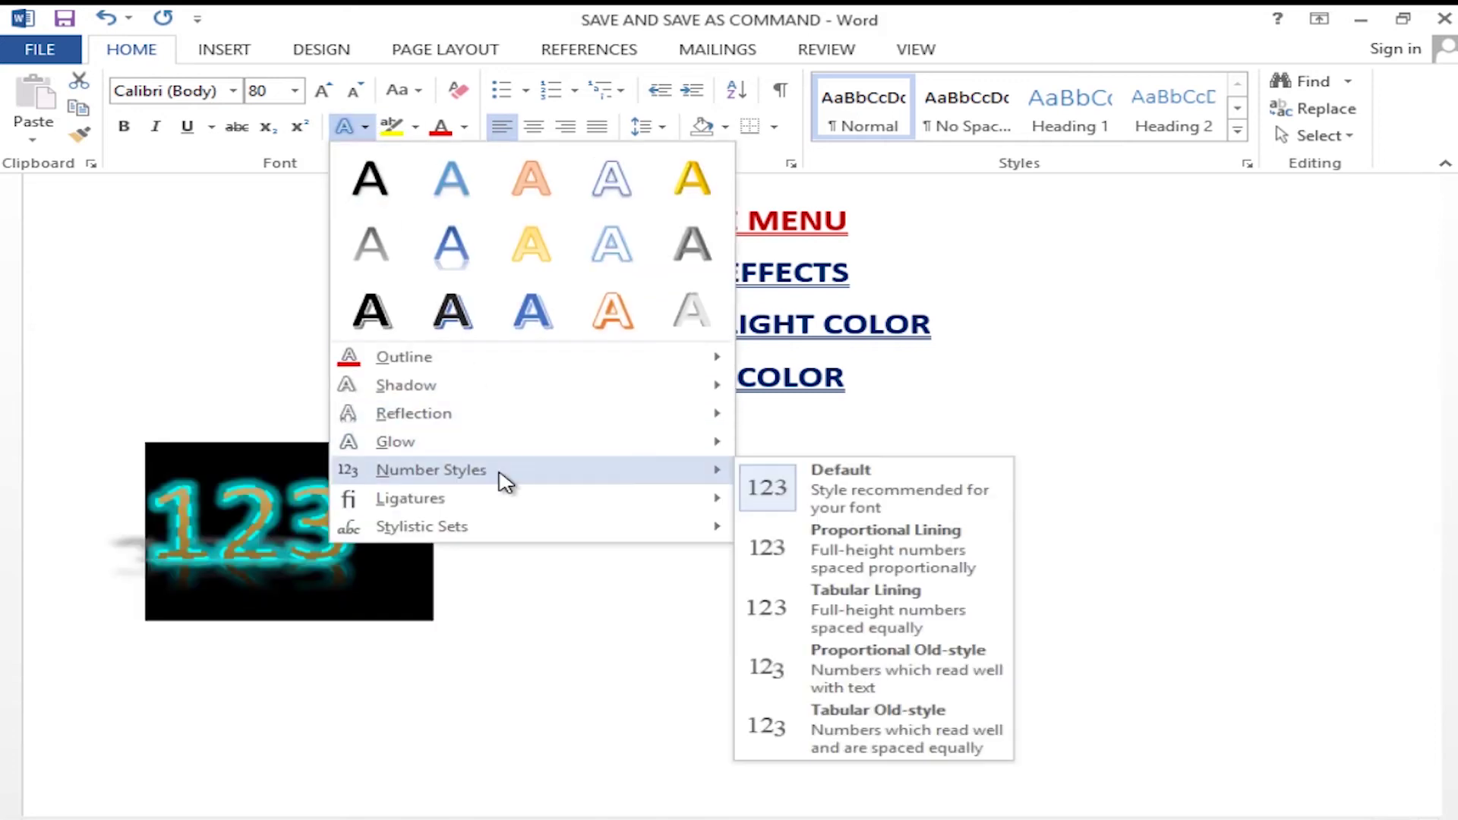
left_click(814, 717)
left_click(146, 592)
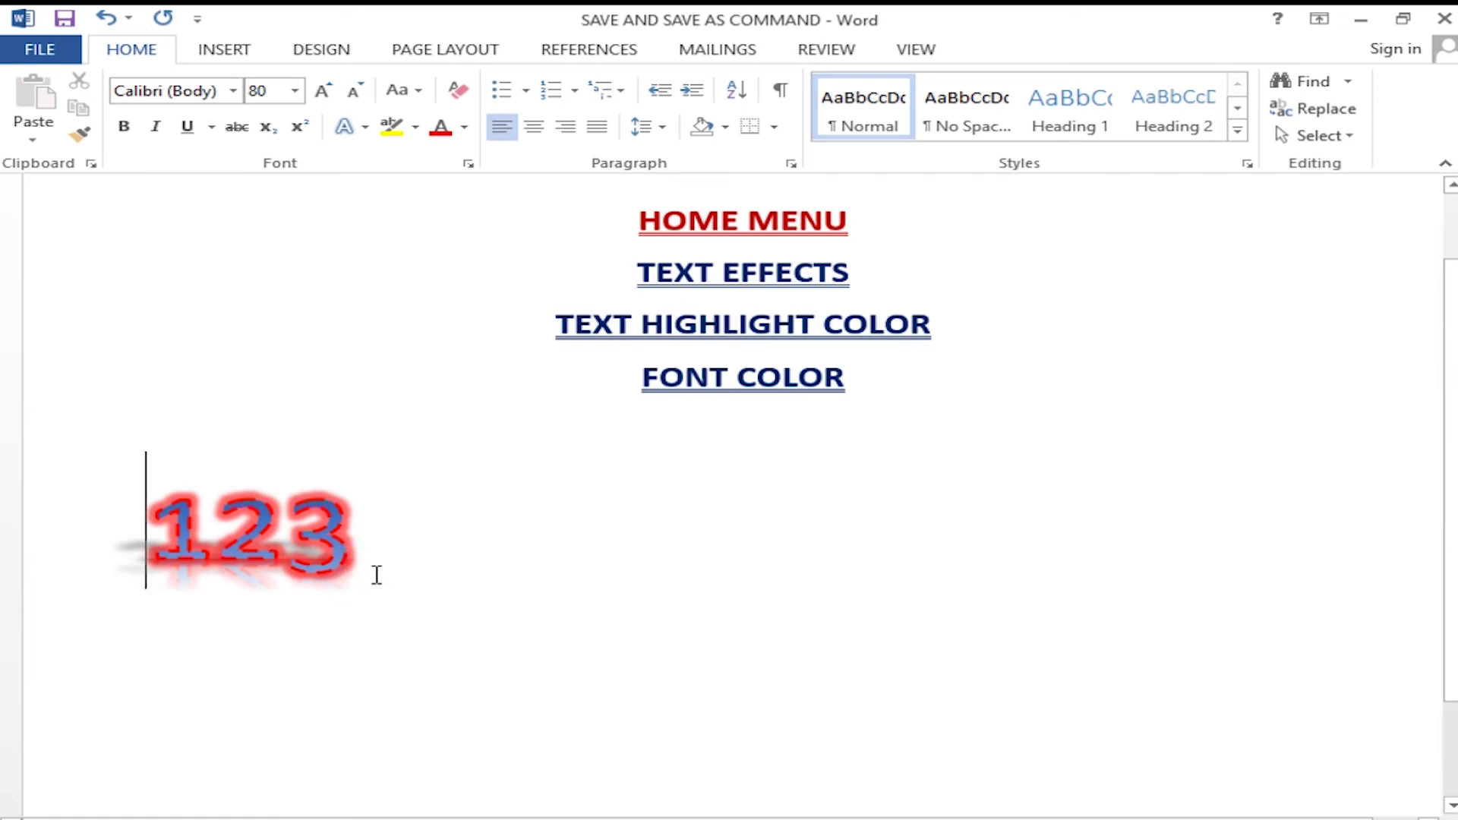
left_click(366, 127)
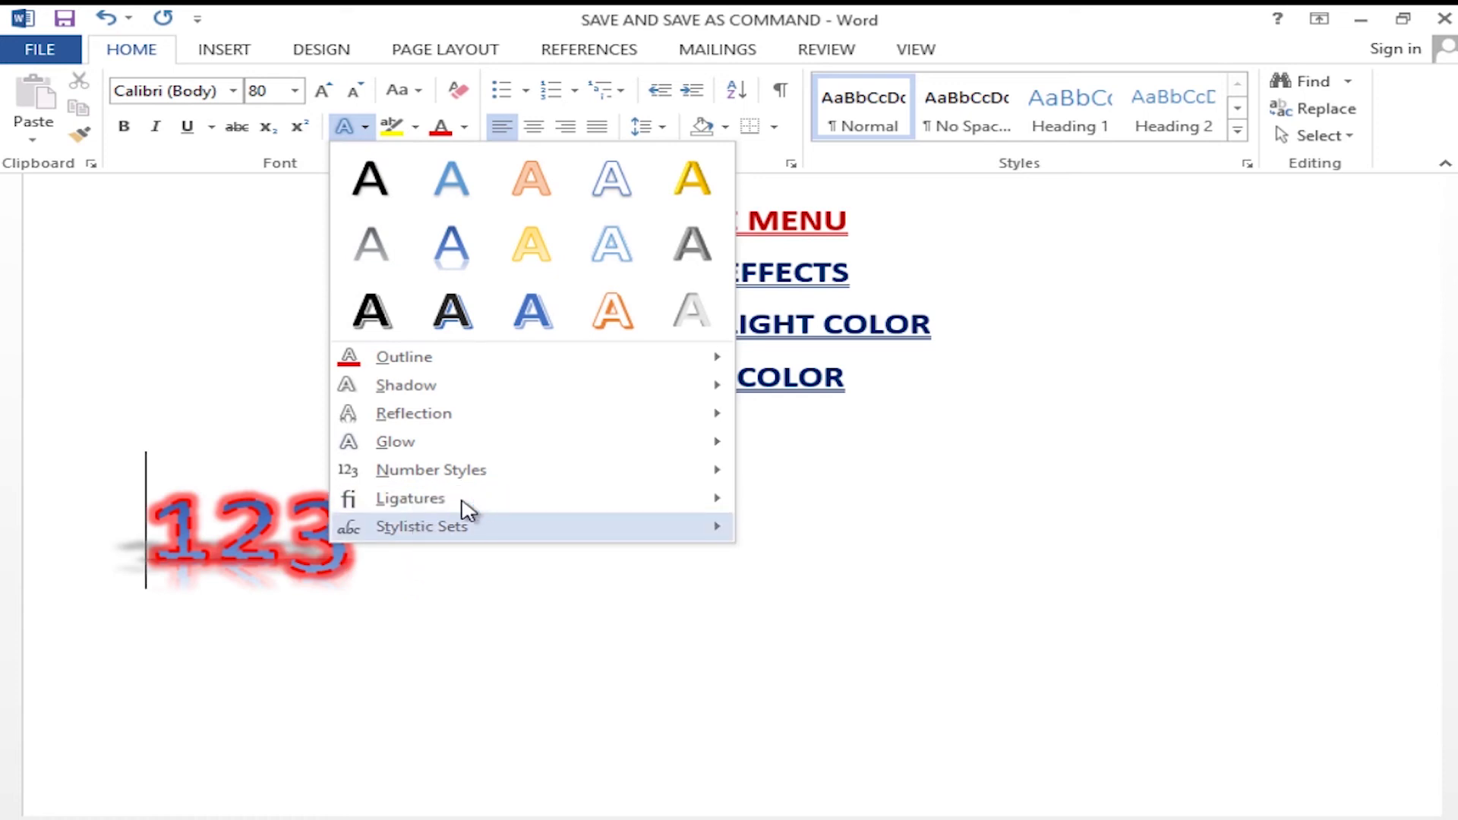
left_click(207, 506)
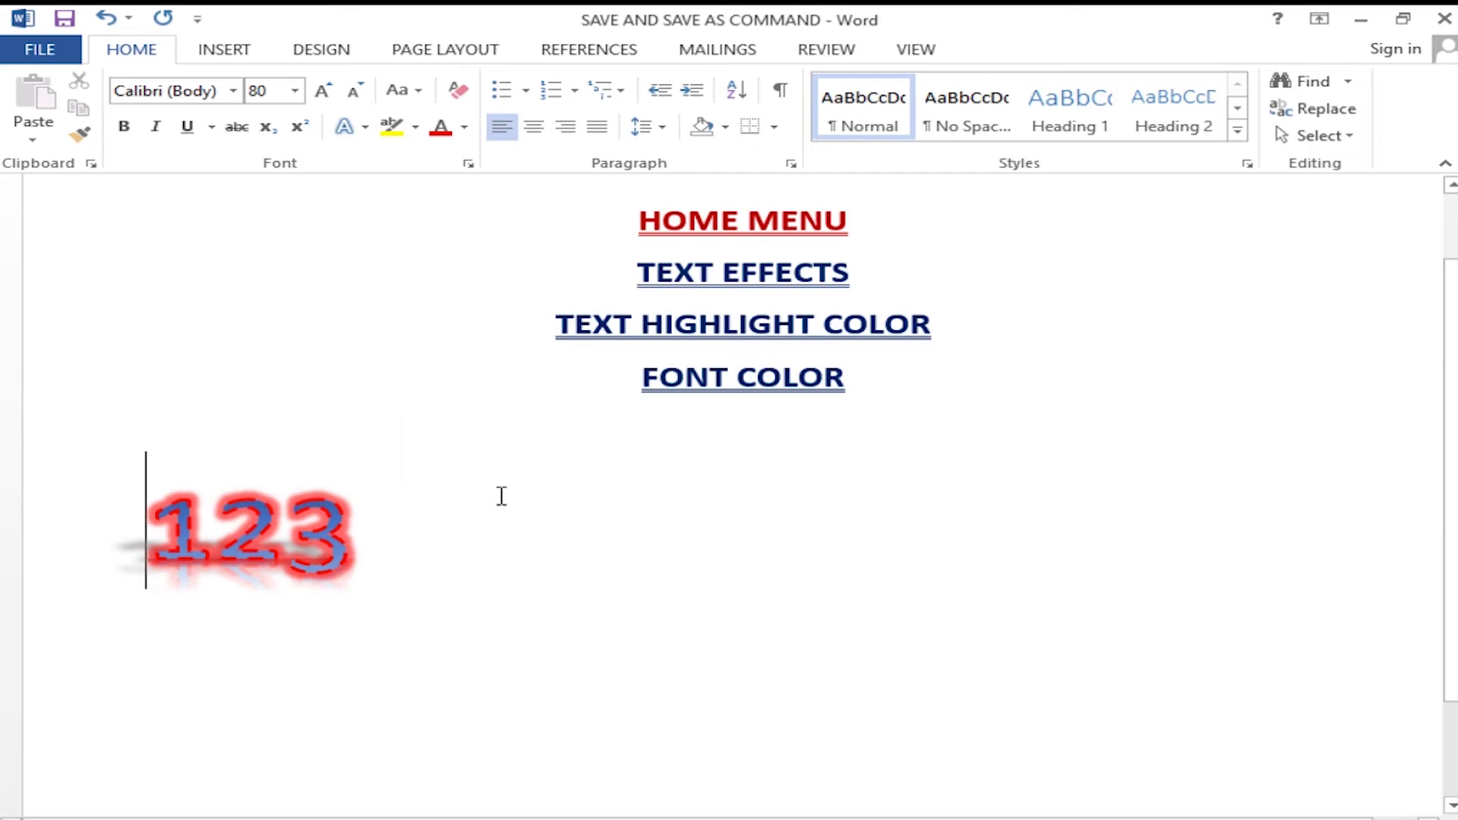
Replace the number 123 with the word PRACTICE.
left_click(356, 501)
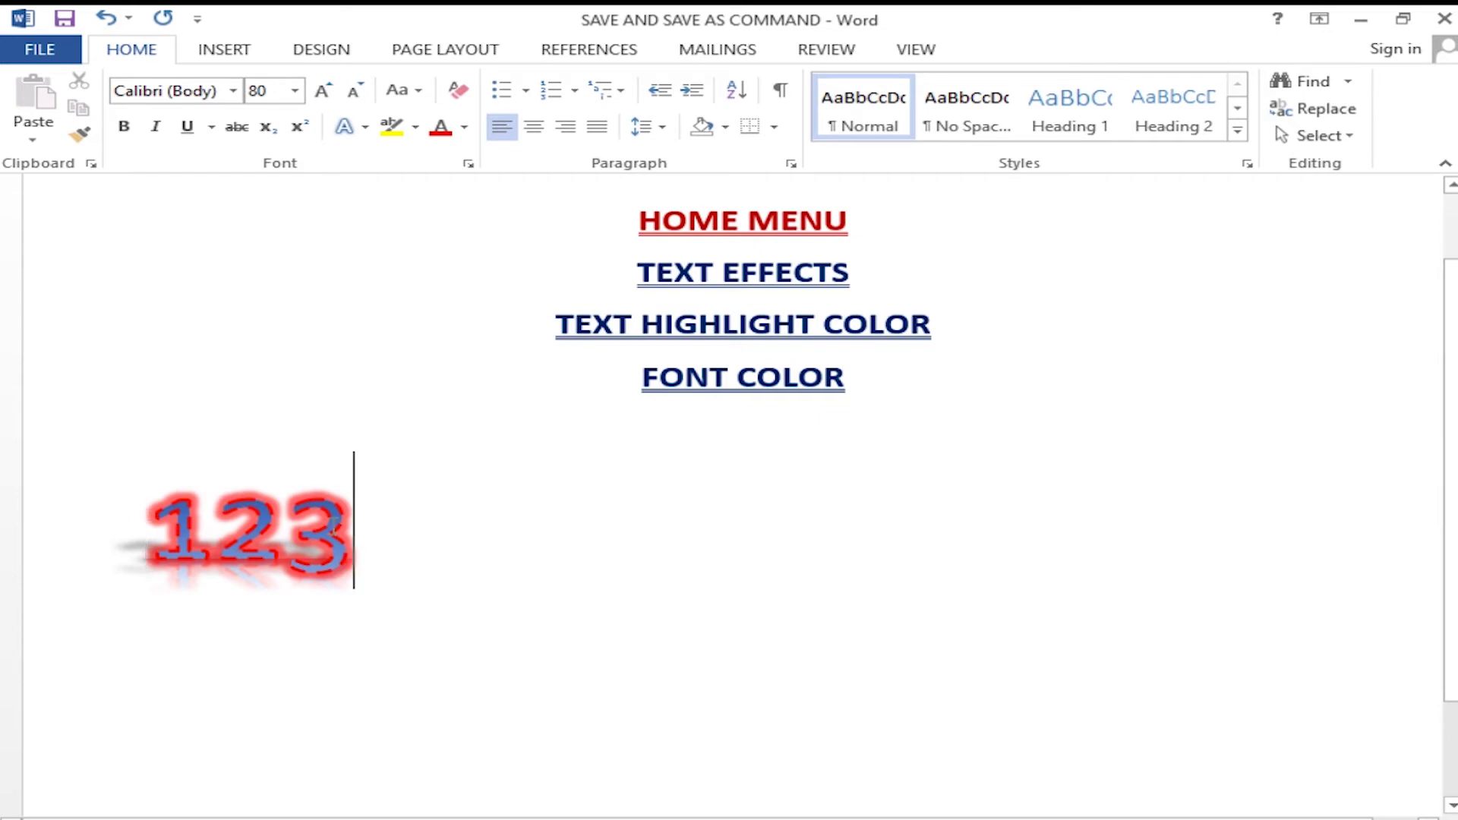
left_click_drag(356, 501, 117, 524)
type("PRACTICE")
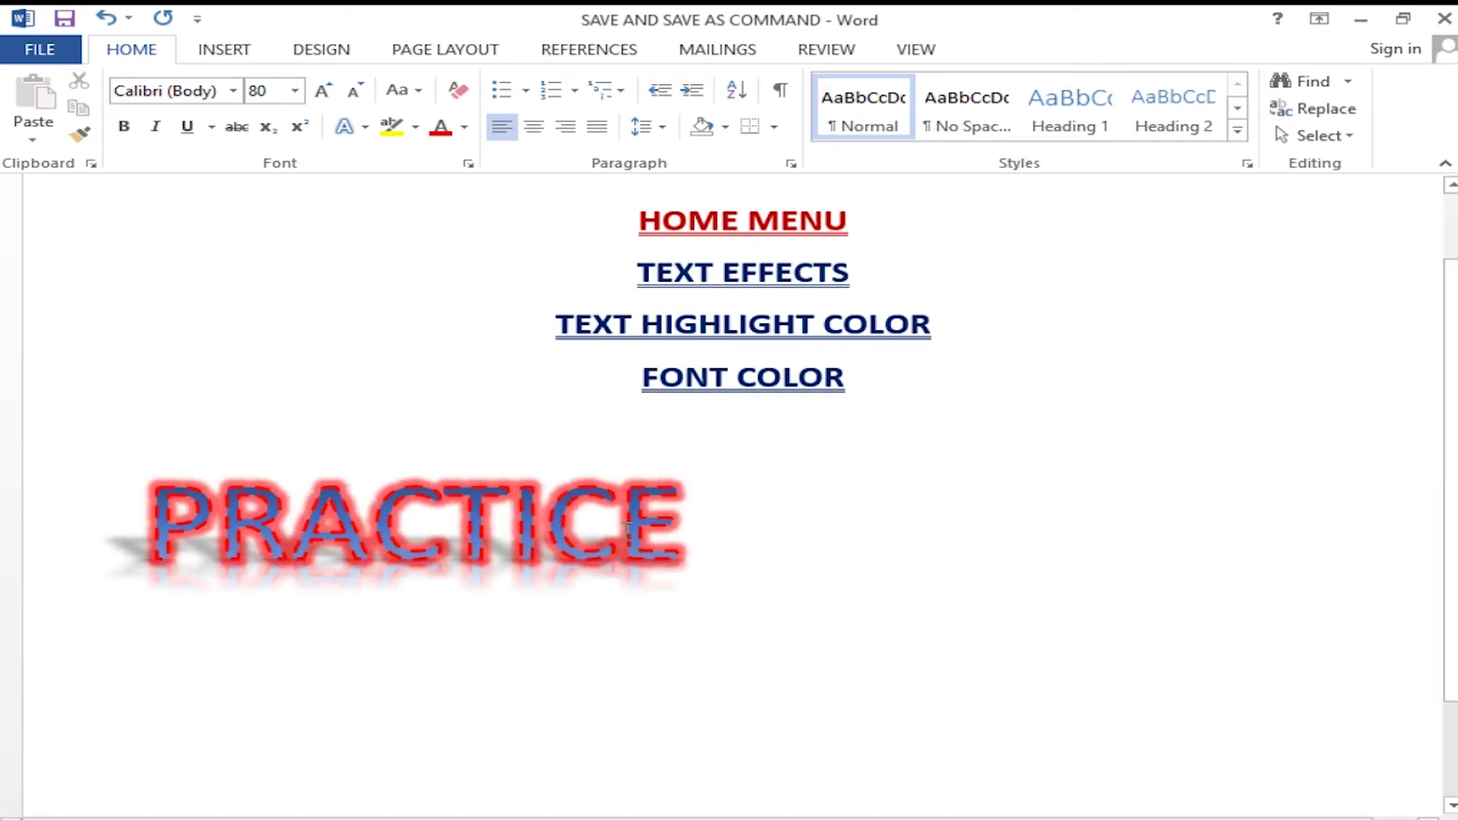
Clear all formatting from the word PRACTICE and enlarge its font to size 80.
left_click_drag(705, 524, 163, 510)
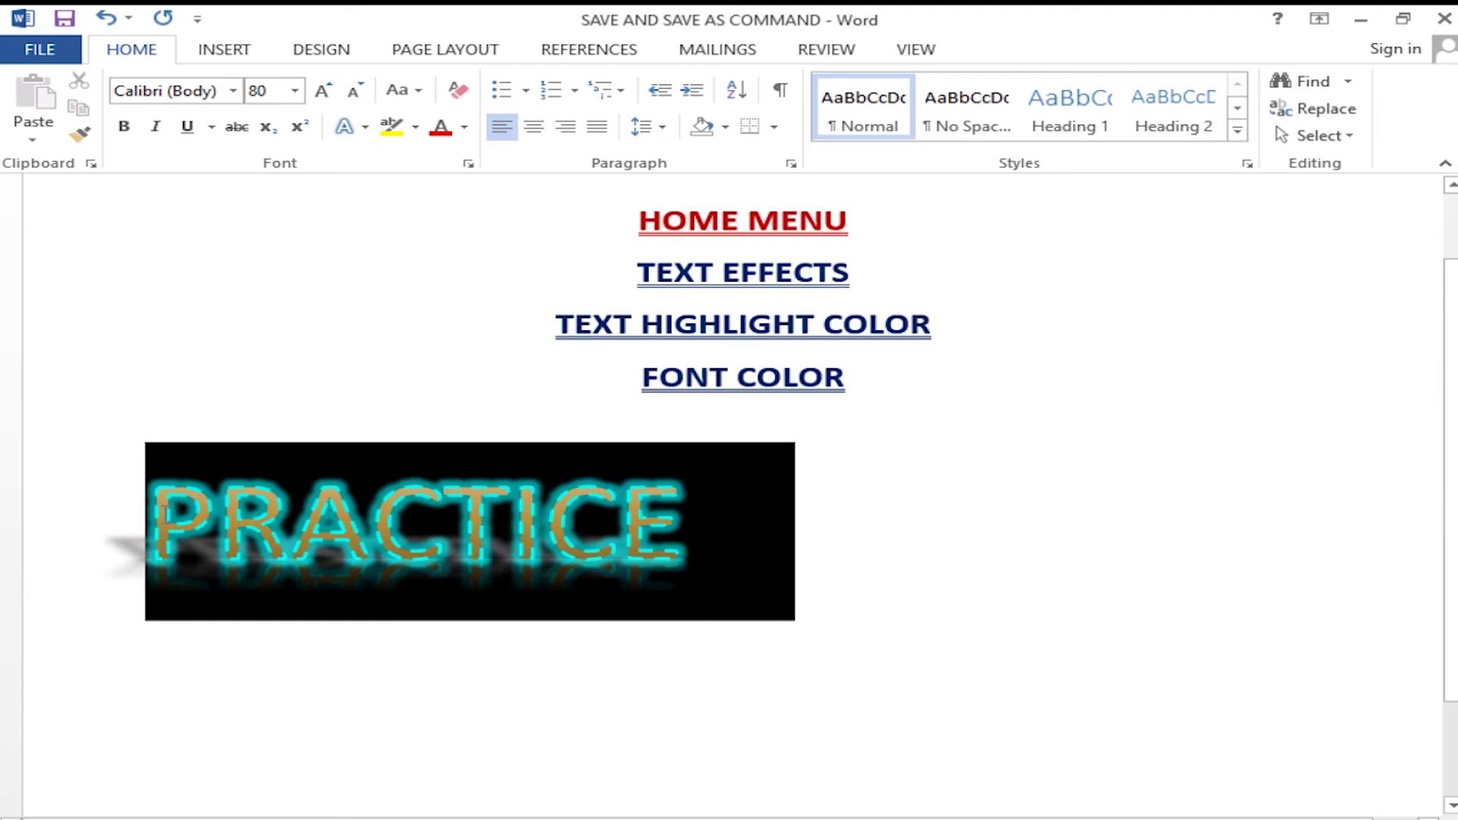
left_click(460, 90)
left_click(322, 91)
left_click(323, 91)
left_click(323, 91)
left_click(323, 91)
left_click(322, 91)
left_click(323, 91)
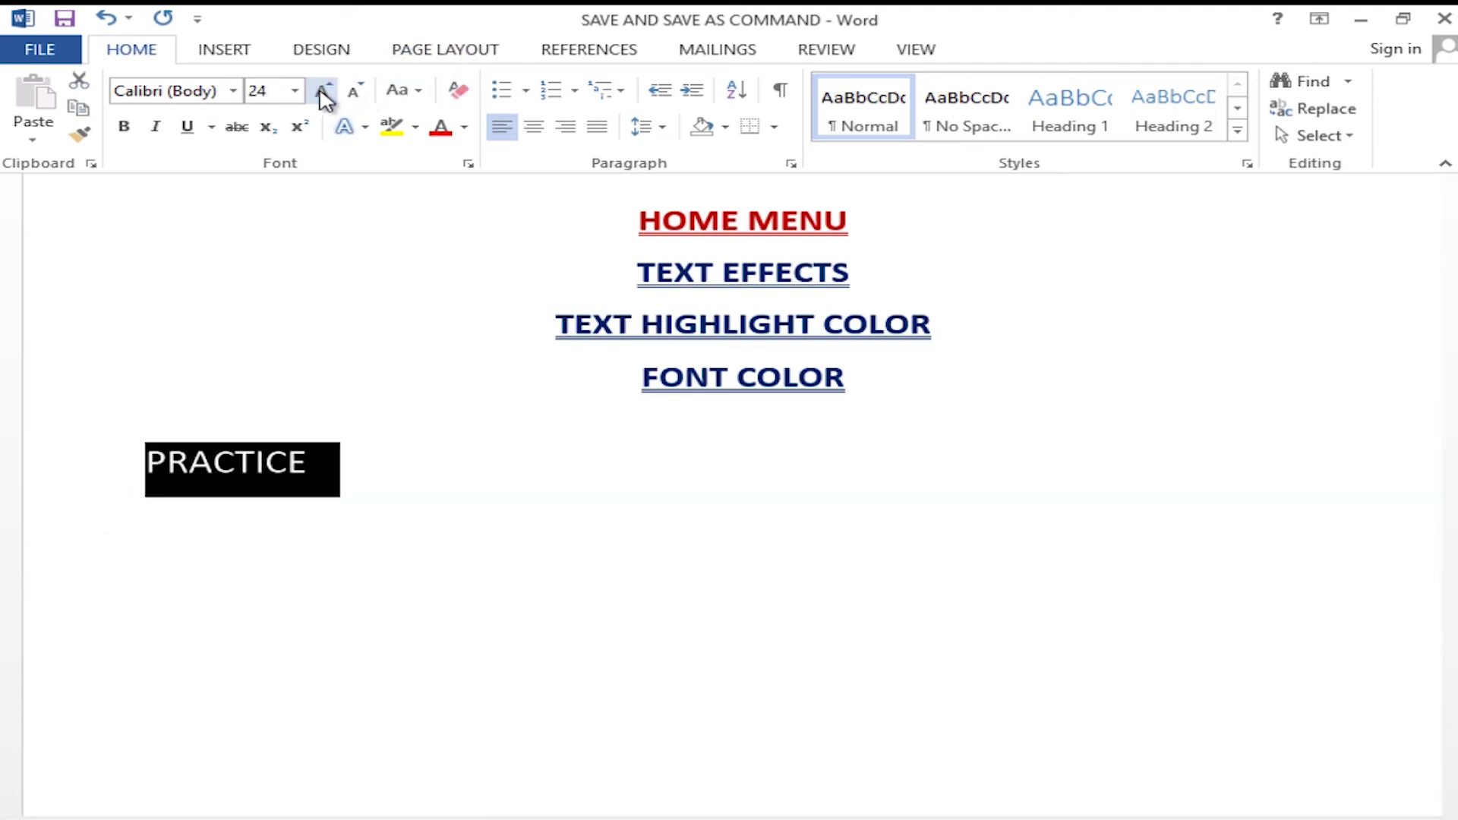
left_click(322, 91)
left_click(323, 91)
left_click(323, 92)
left_click(323, 91)
Highlight the word PRACTICE in red.
left_click(415, 128)
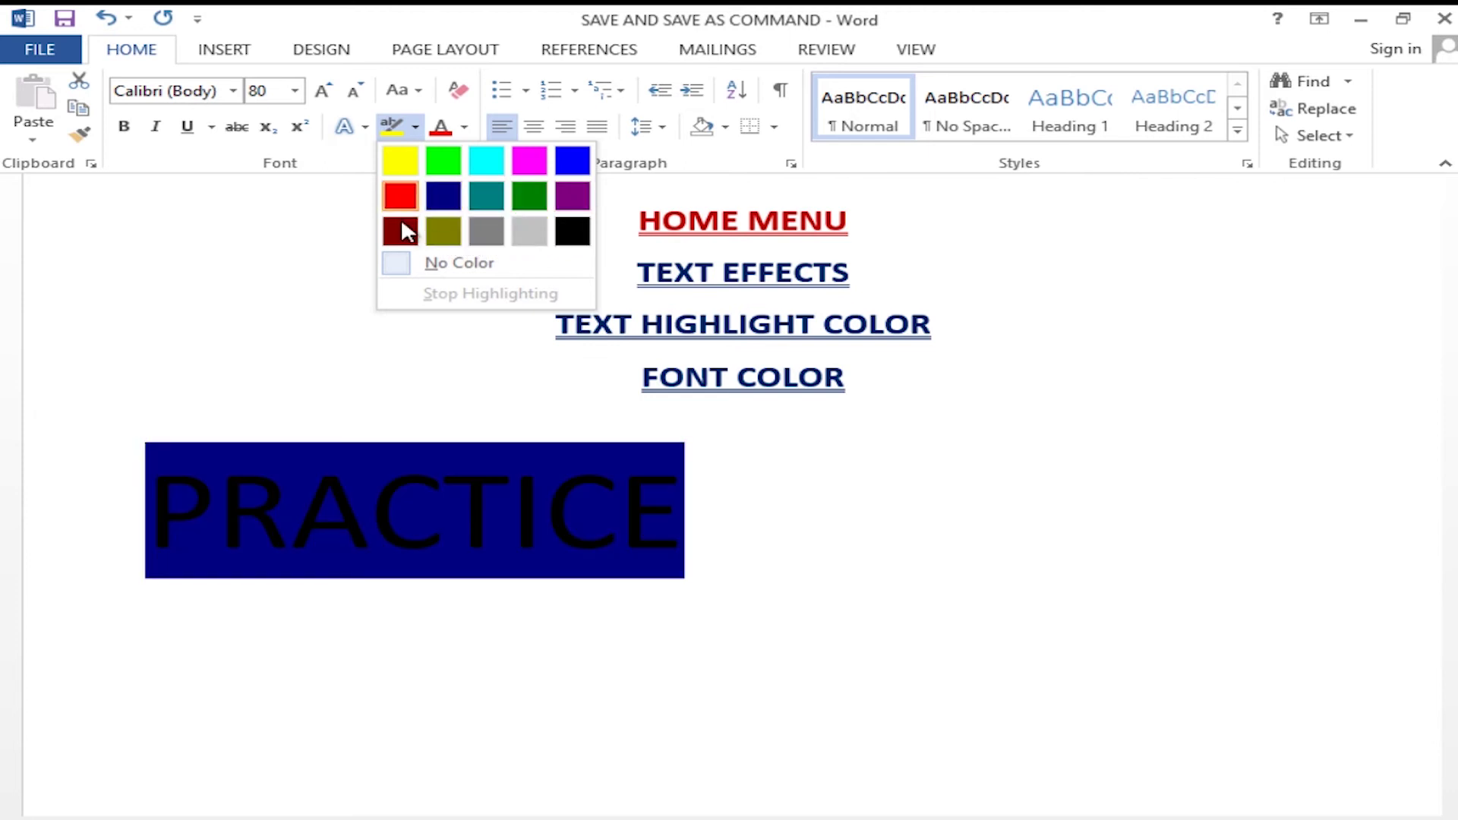
left_click(418, 186)
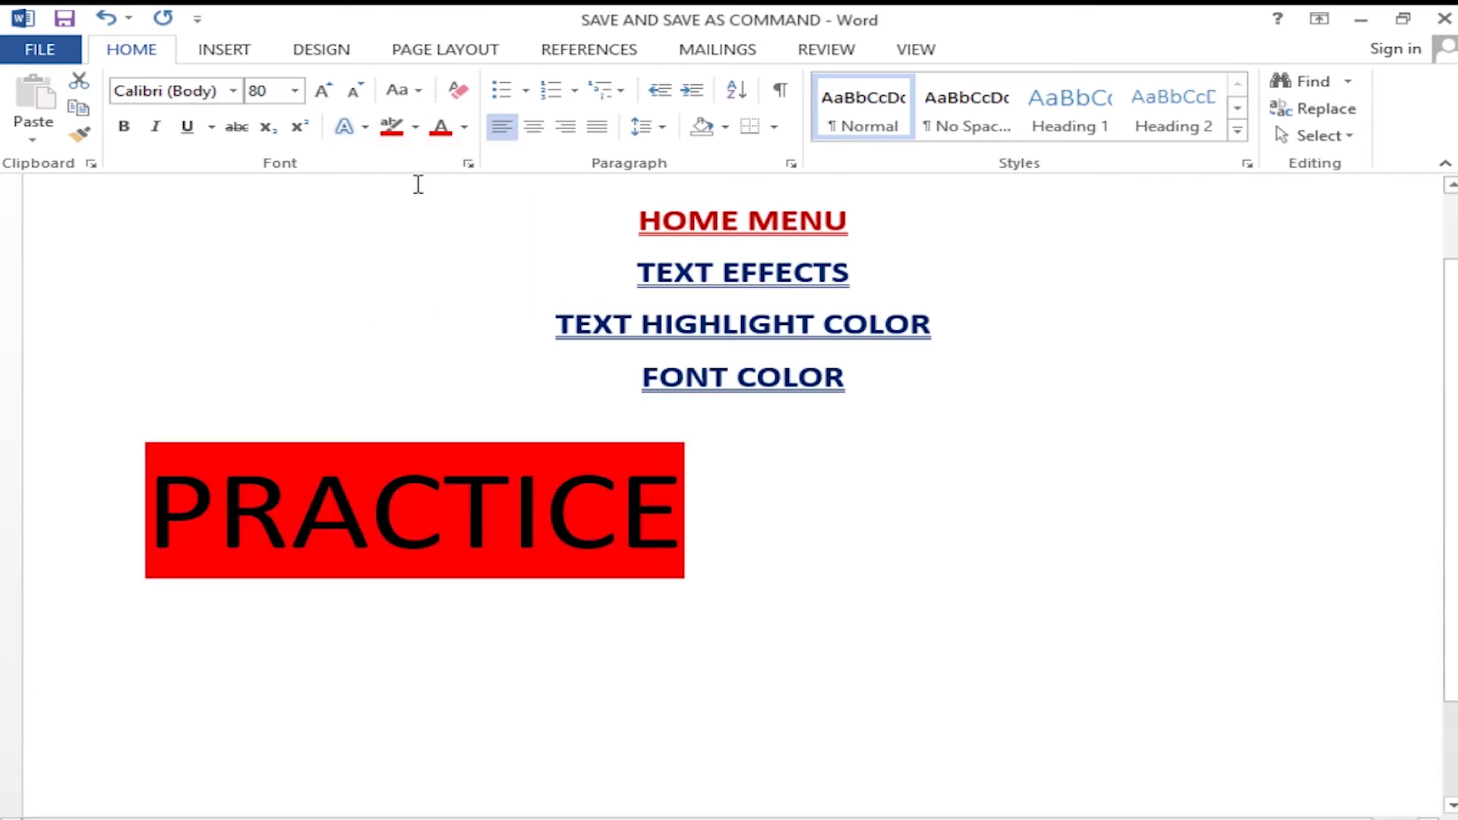
left_click(464, 128)
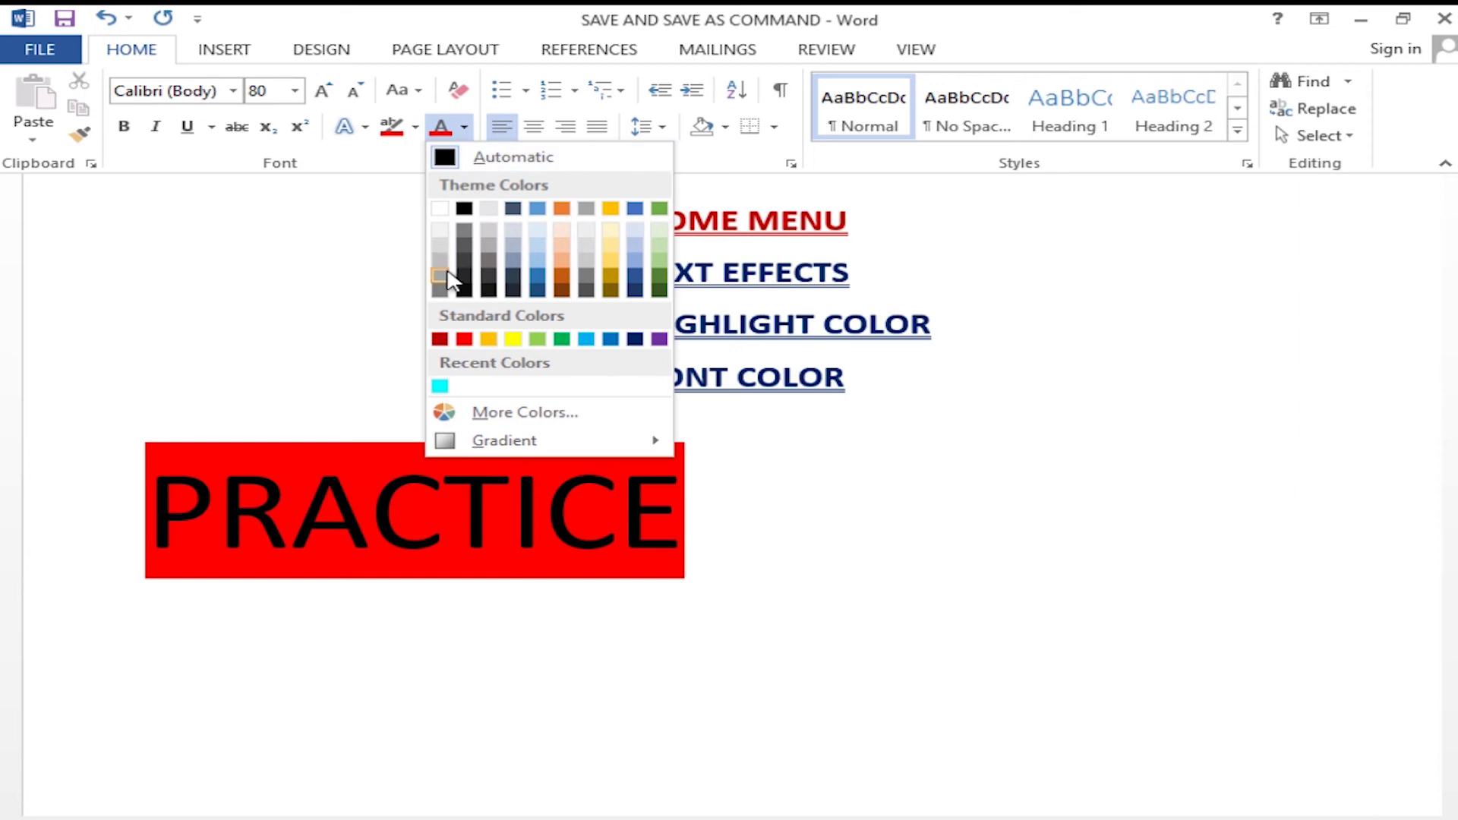
left_click(502, 557)
Remove the red highlight from the word PRACTICE.
left_click_drag(661, 494, 91, 498)
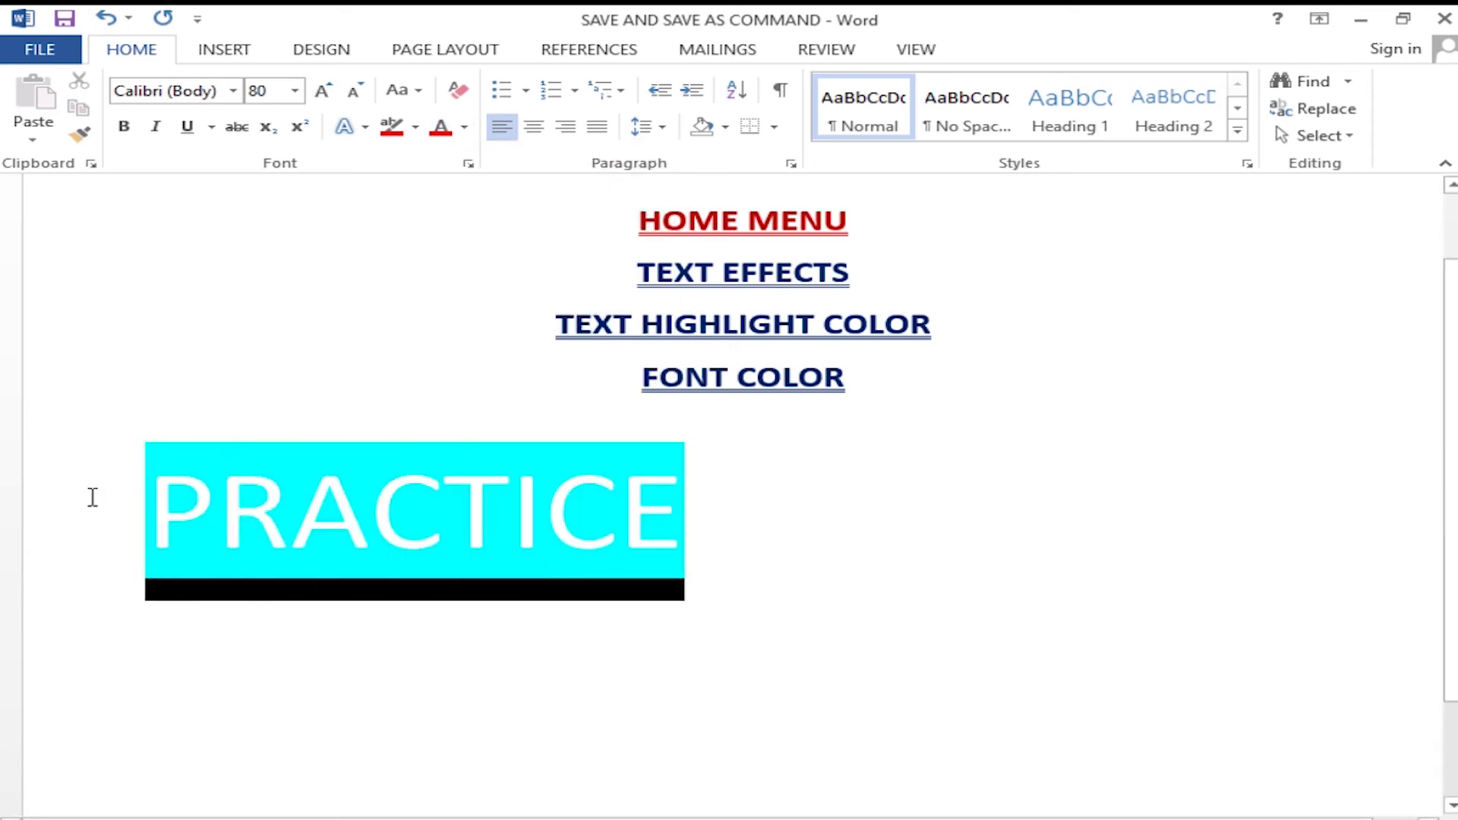
left_click(415, 127)
left_click(445, 264)
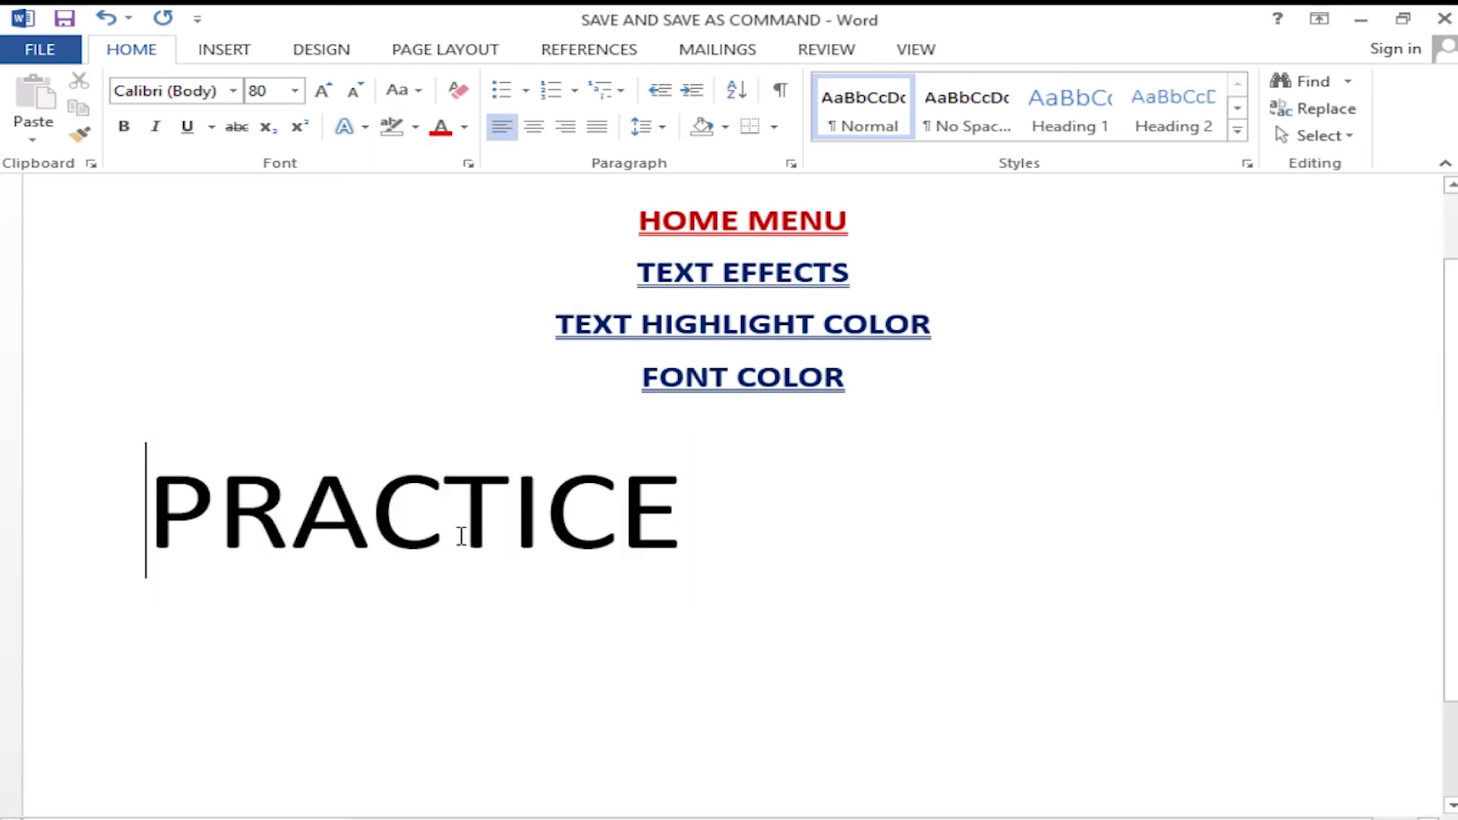
Give the word PRACTICE a gradient text fill and color its first gradient stop red.
left_click_drag(718, 510, 3, 490)
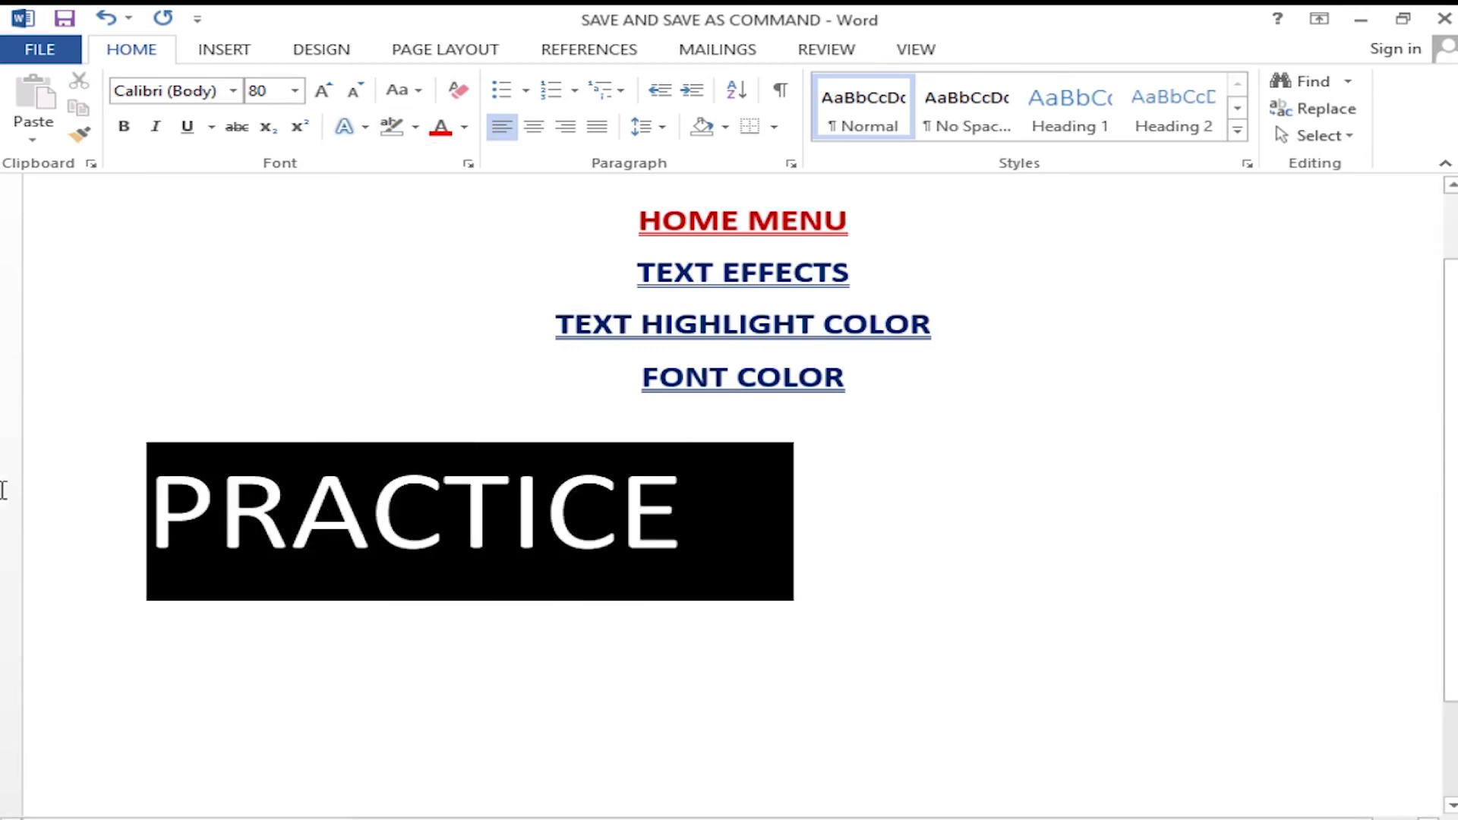
left_click(465, 129)
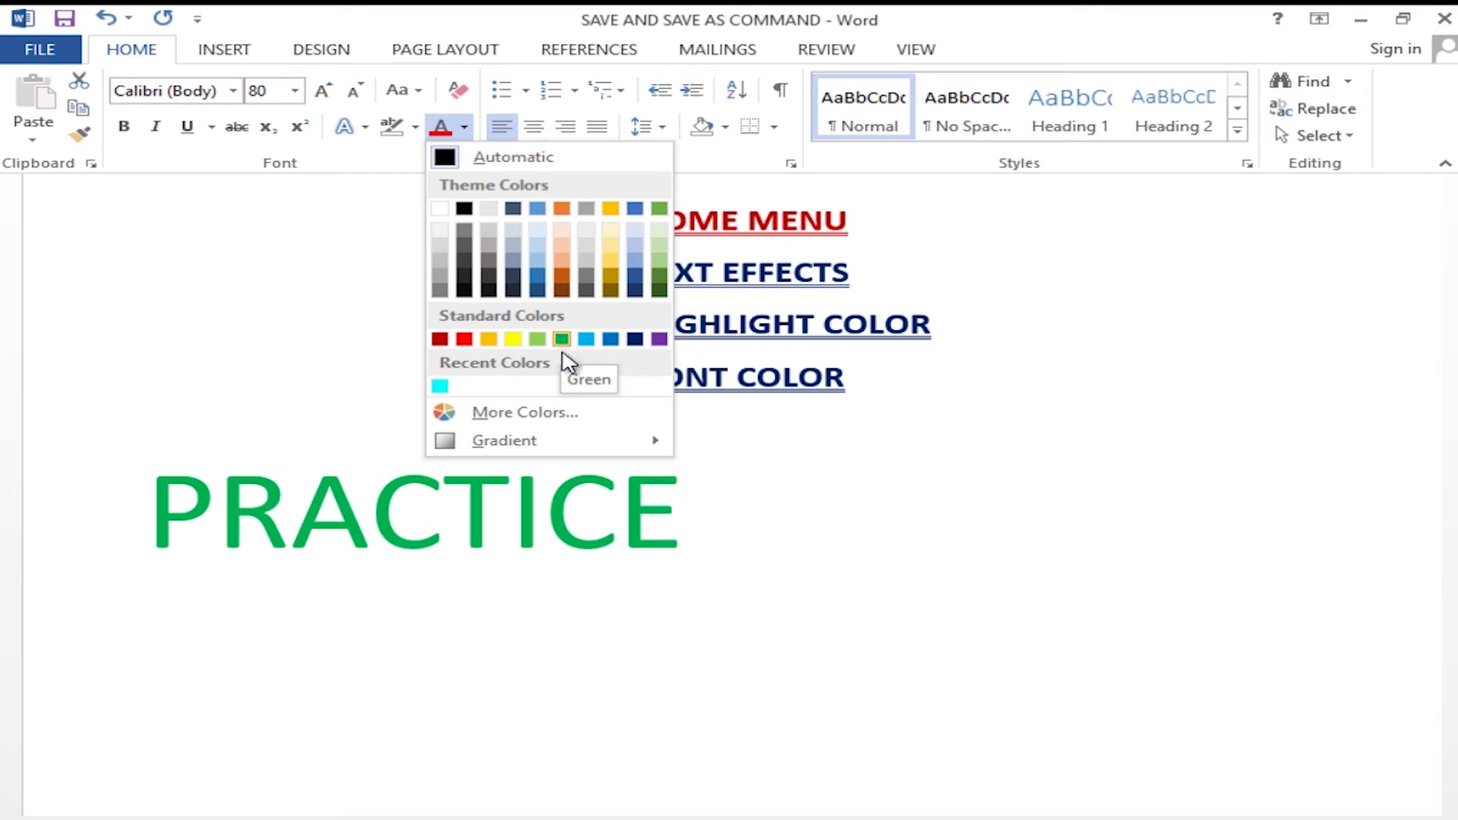
mouse_move(517, 450)
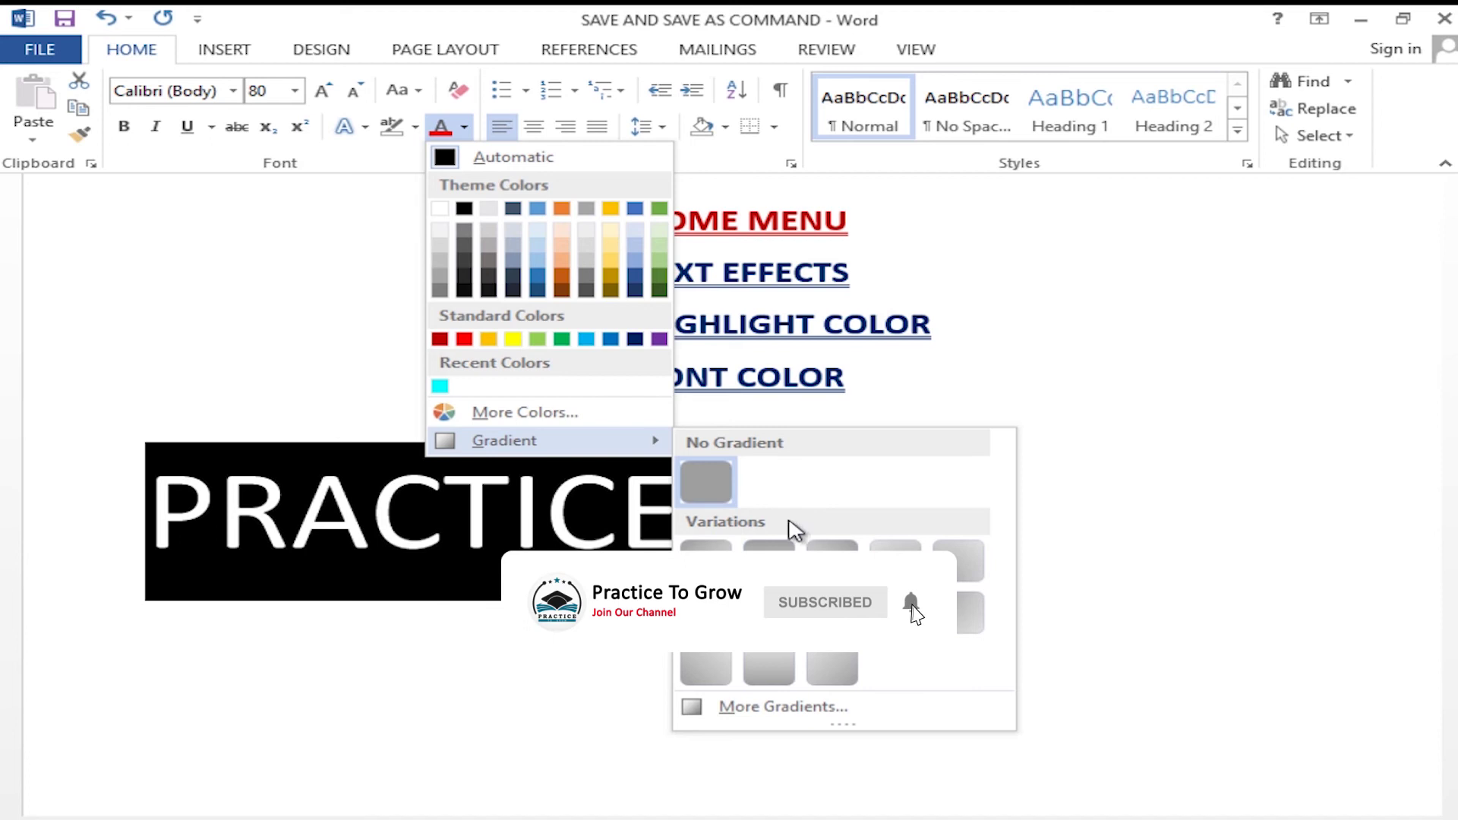
left_click(784, 706)
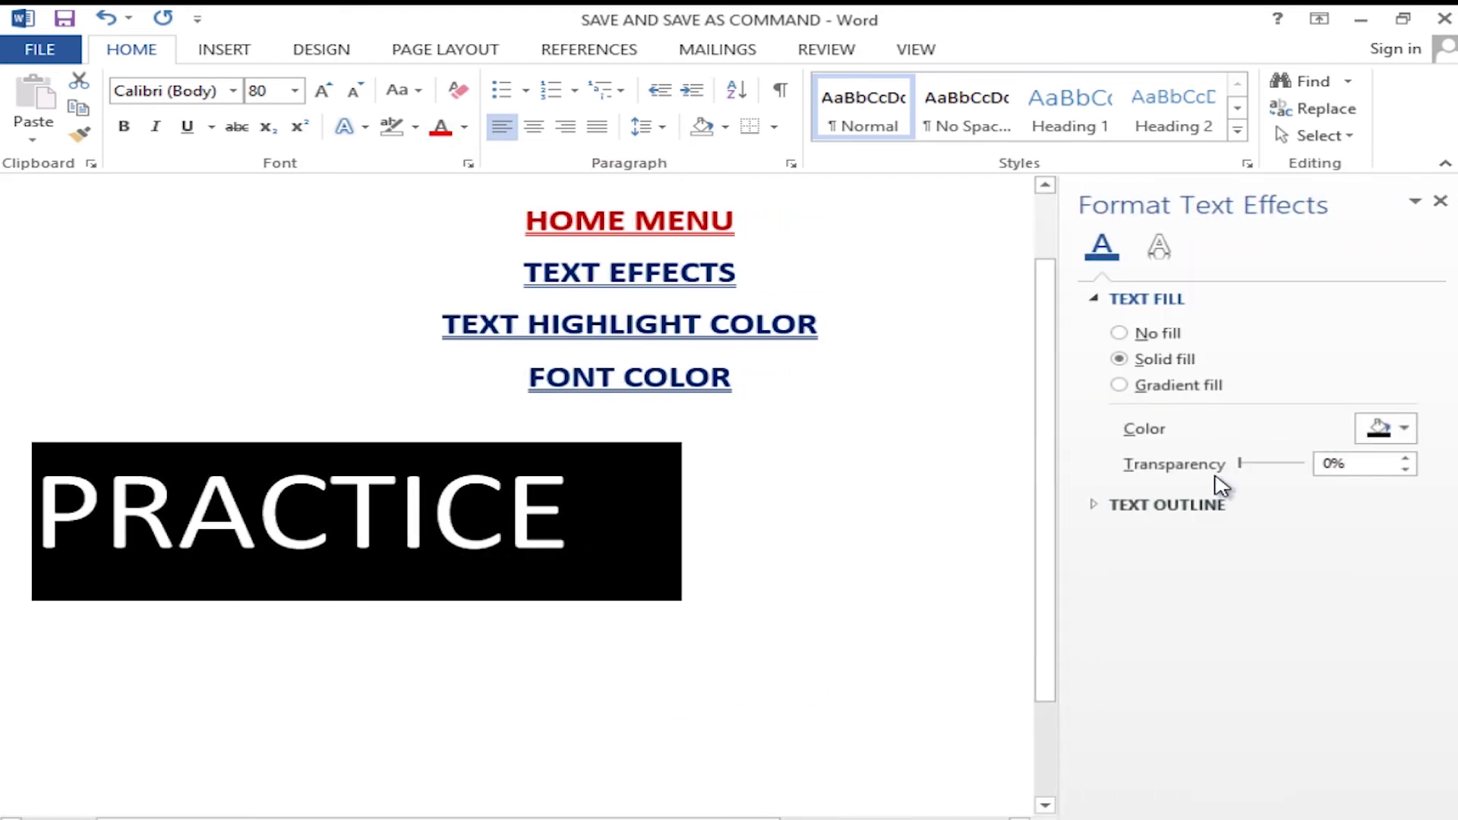
left_click(1120, 385)
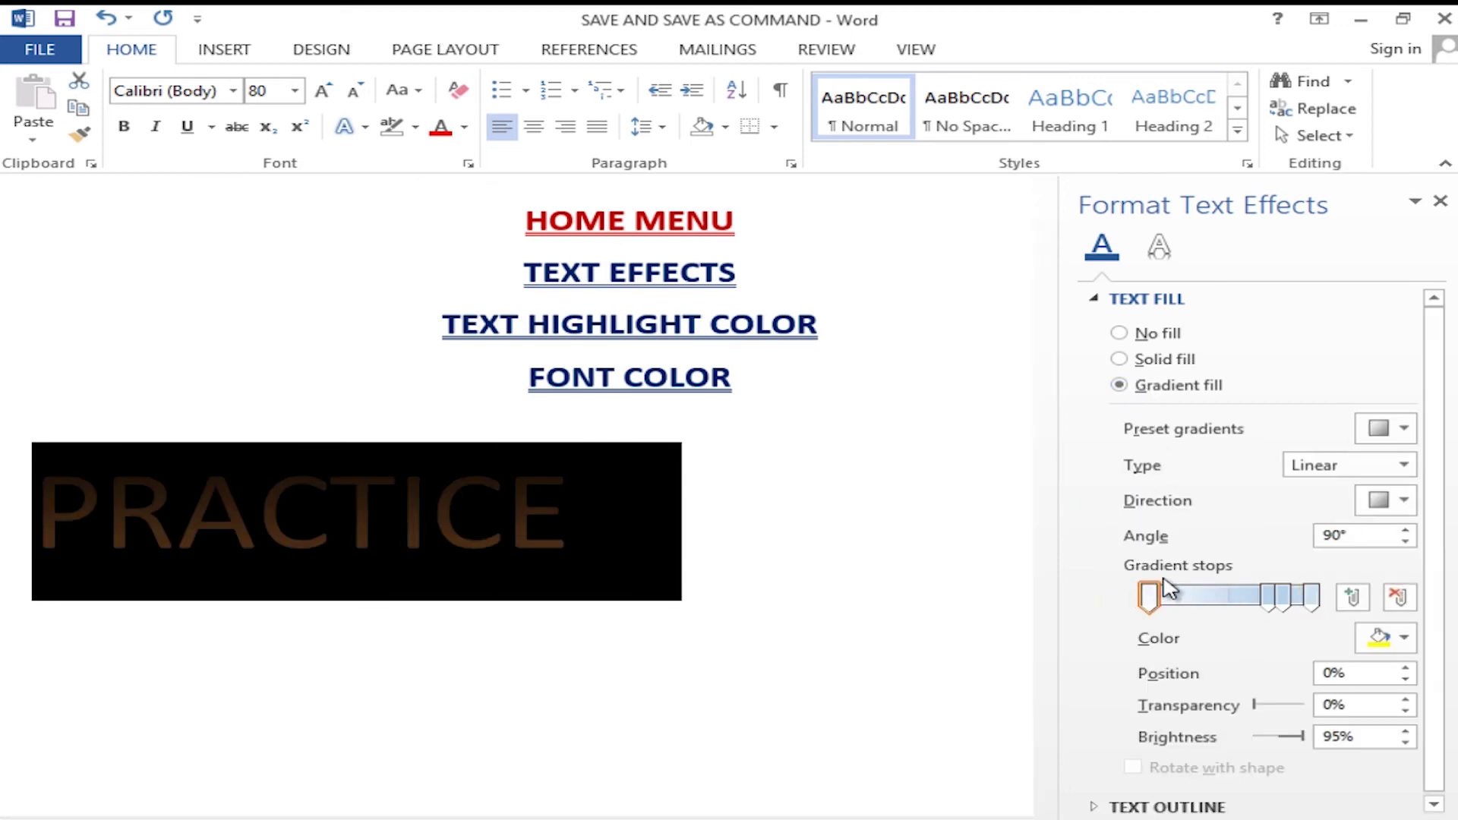
left_click(1404, 640)
left_click(1247, 539)
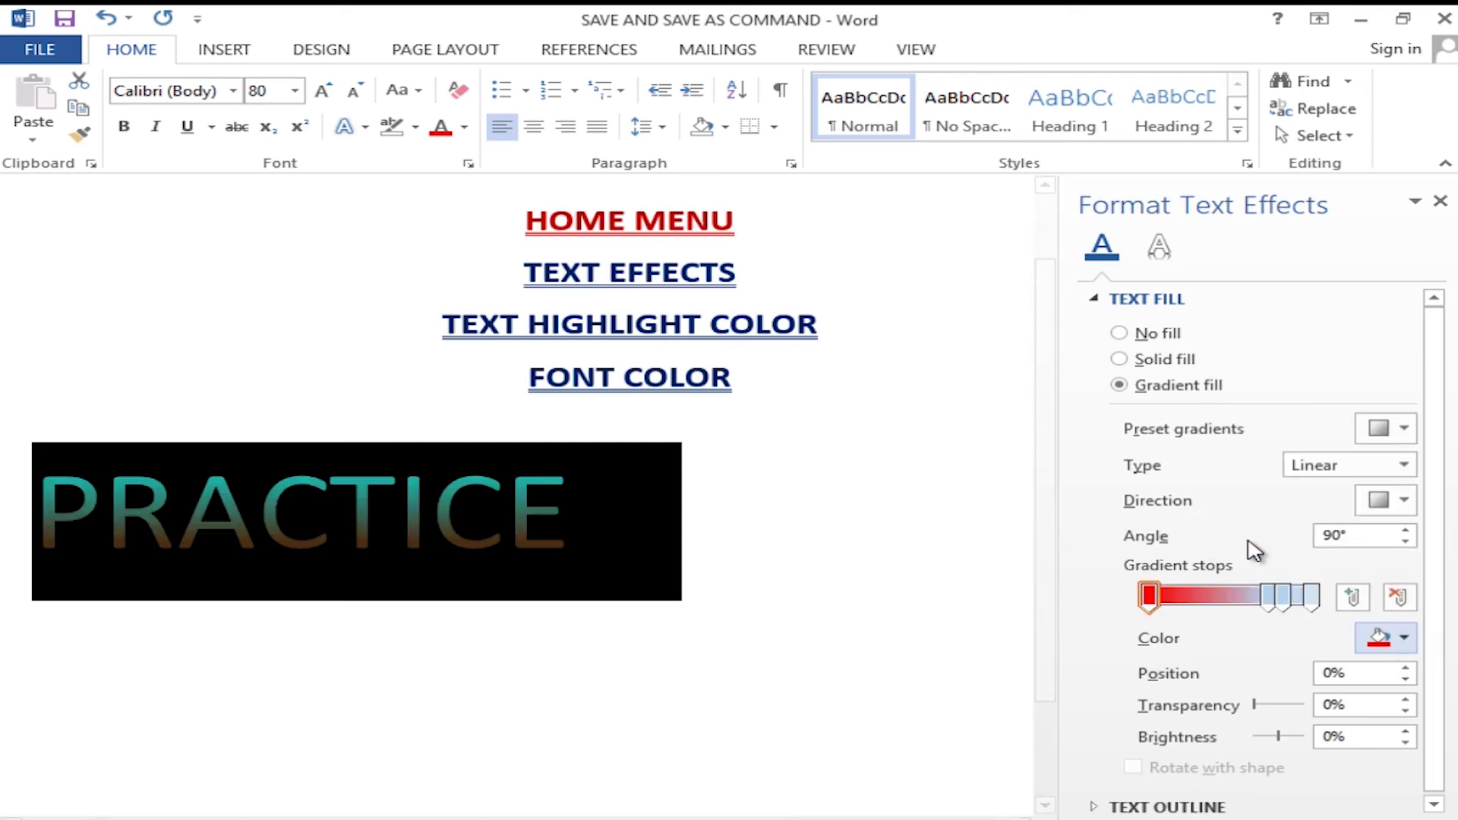
Move the second gradient stop of the text fill to 56% and color it green.
left_click_drag(1270, 596, 1242, 596)
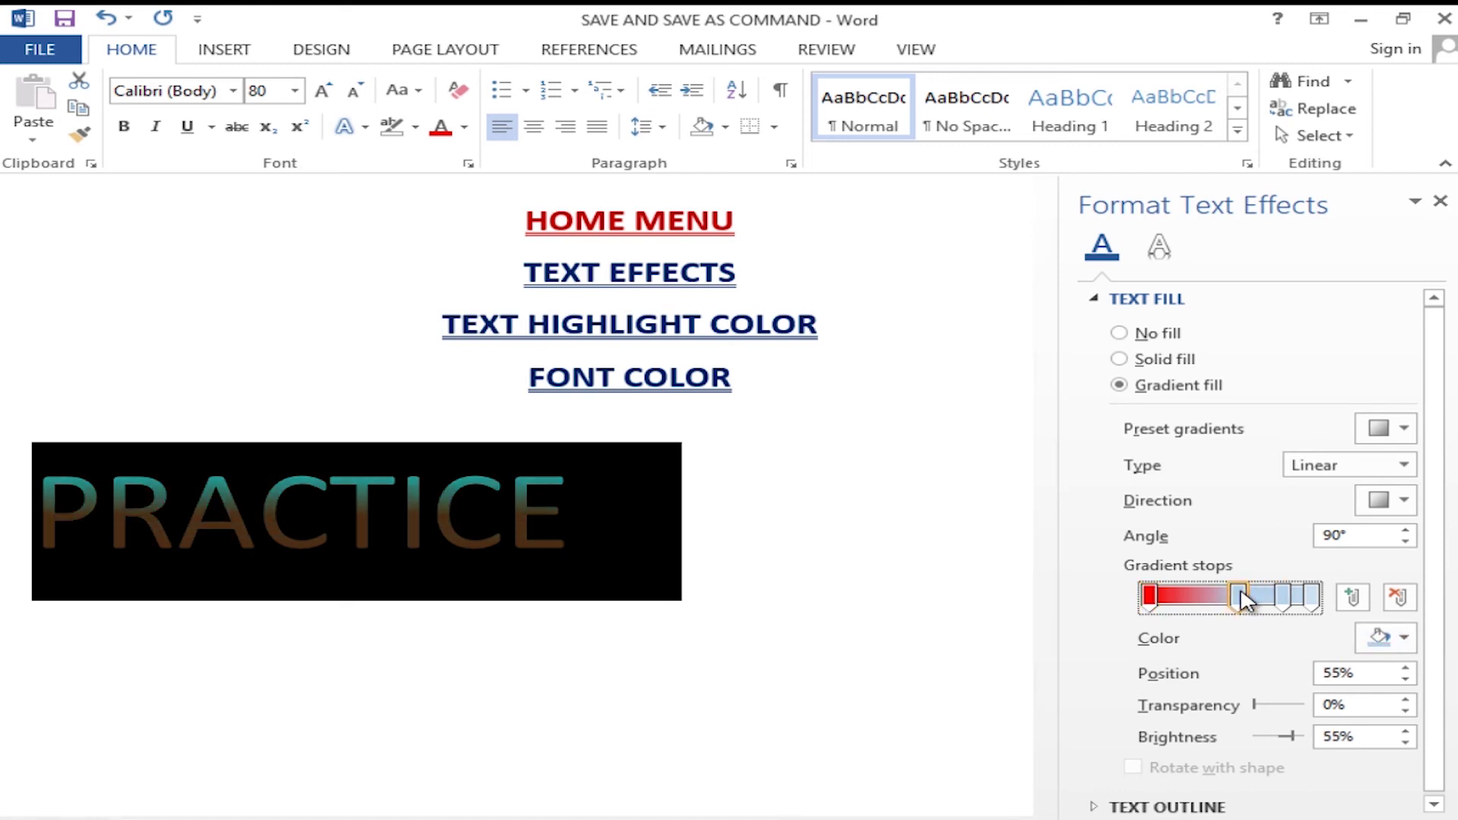
left_click(1366, 638)
left_click(1350, 540)
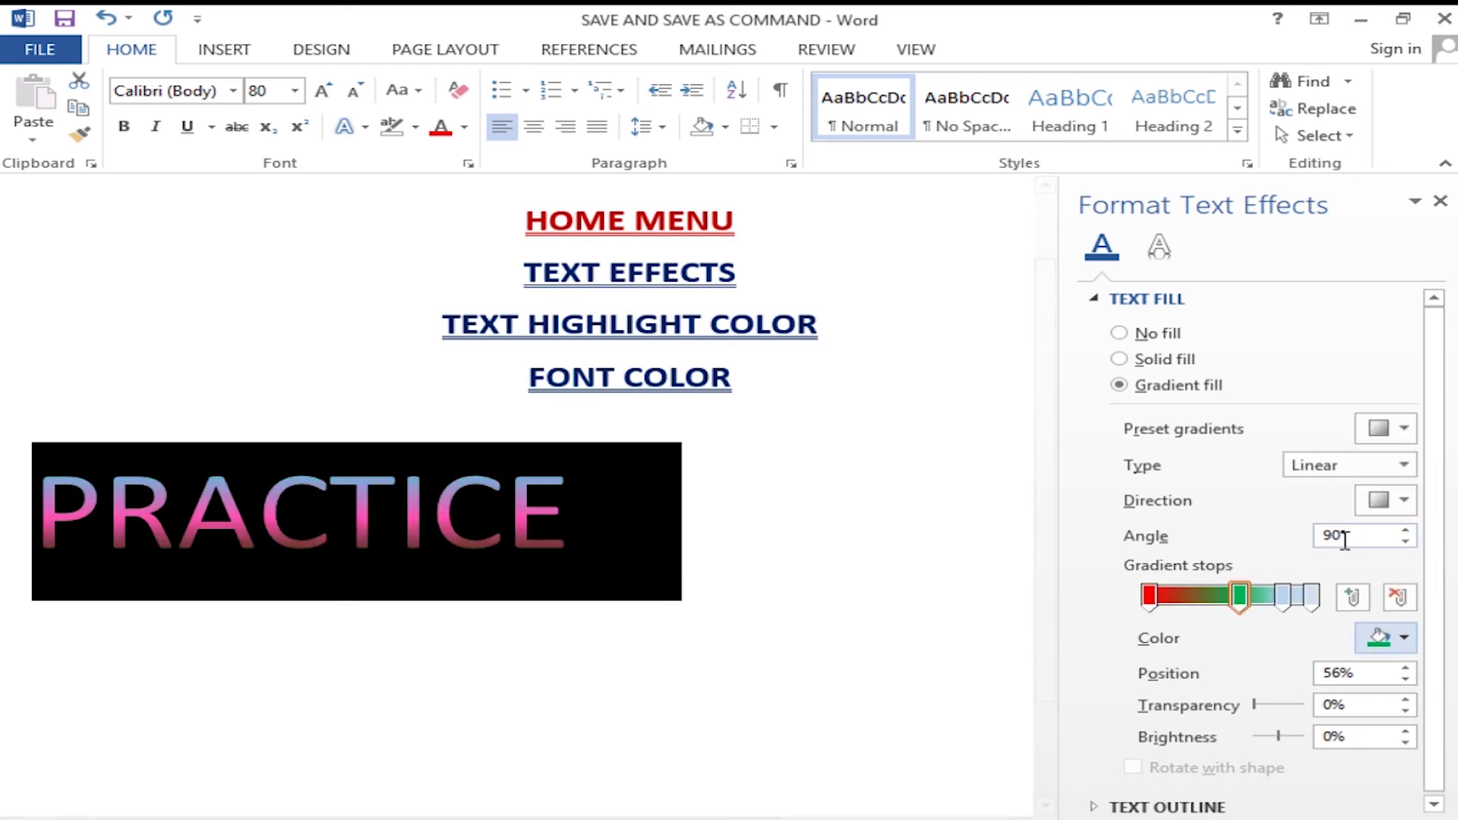
Move the green gradient stop to the 84% position and reselect the word PRACTICE.
mouse_move(1283, 600)
left_mouse_down()
mouse_move(1319, 597)
mouse_move(1291, 597)
left_mouse_up()
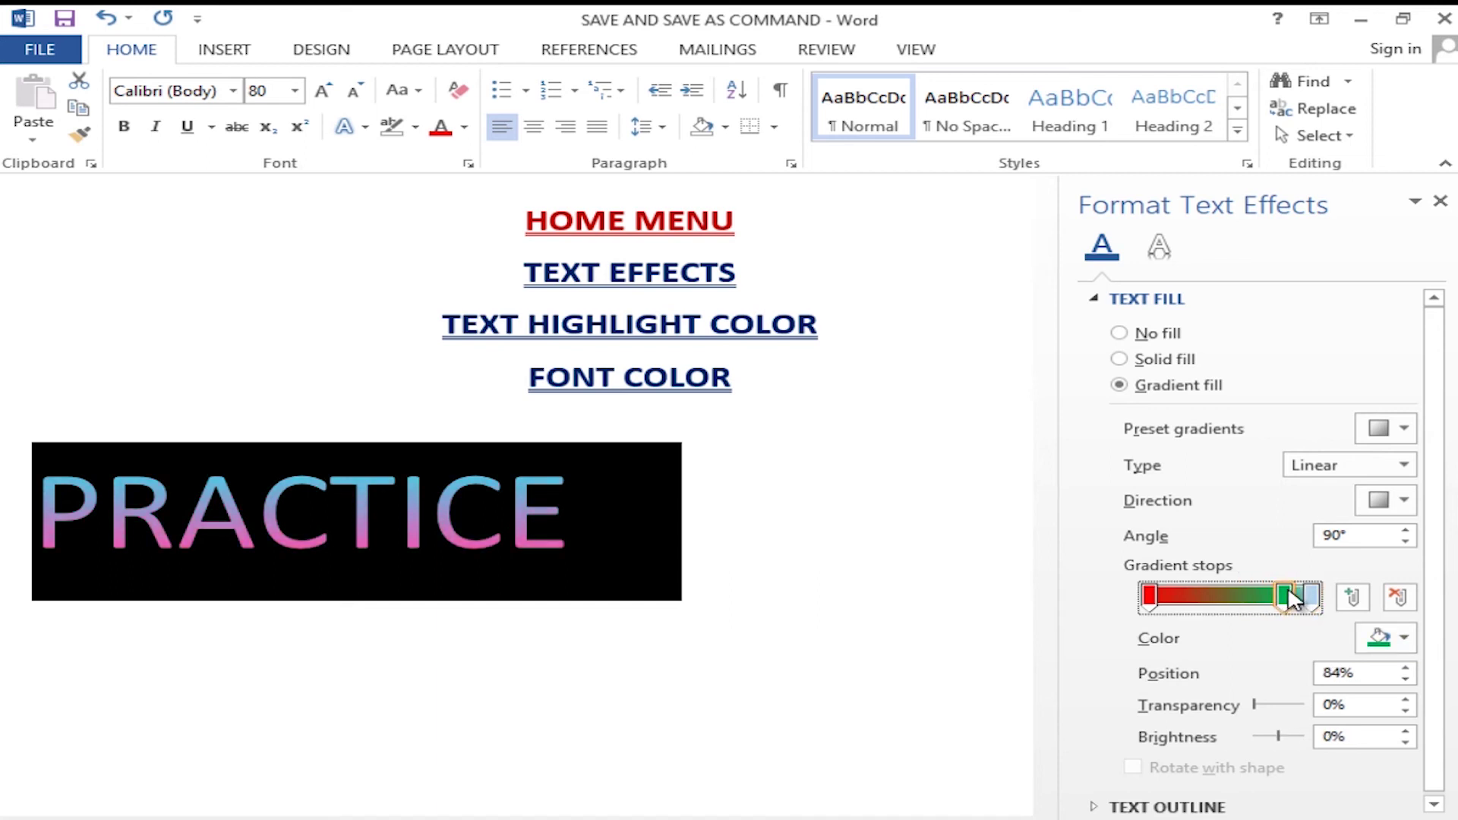
left_click(582, 505)
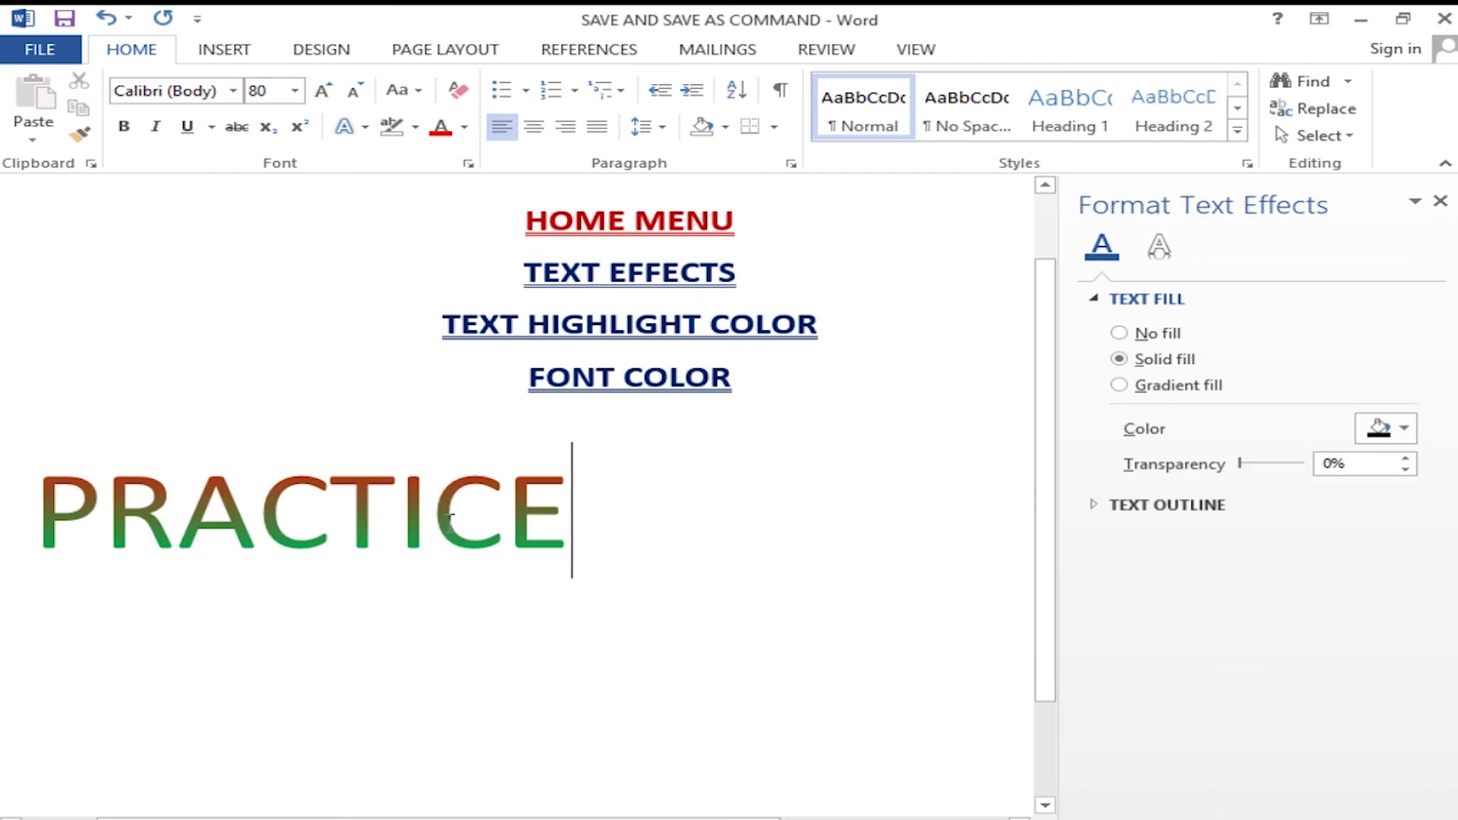
left_click_drag(571, 517, 15, 534)
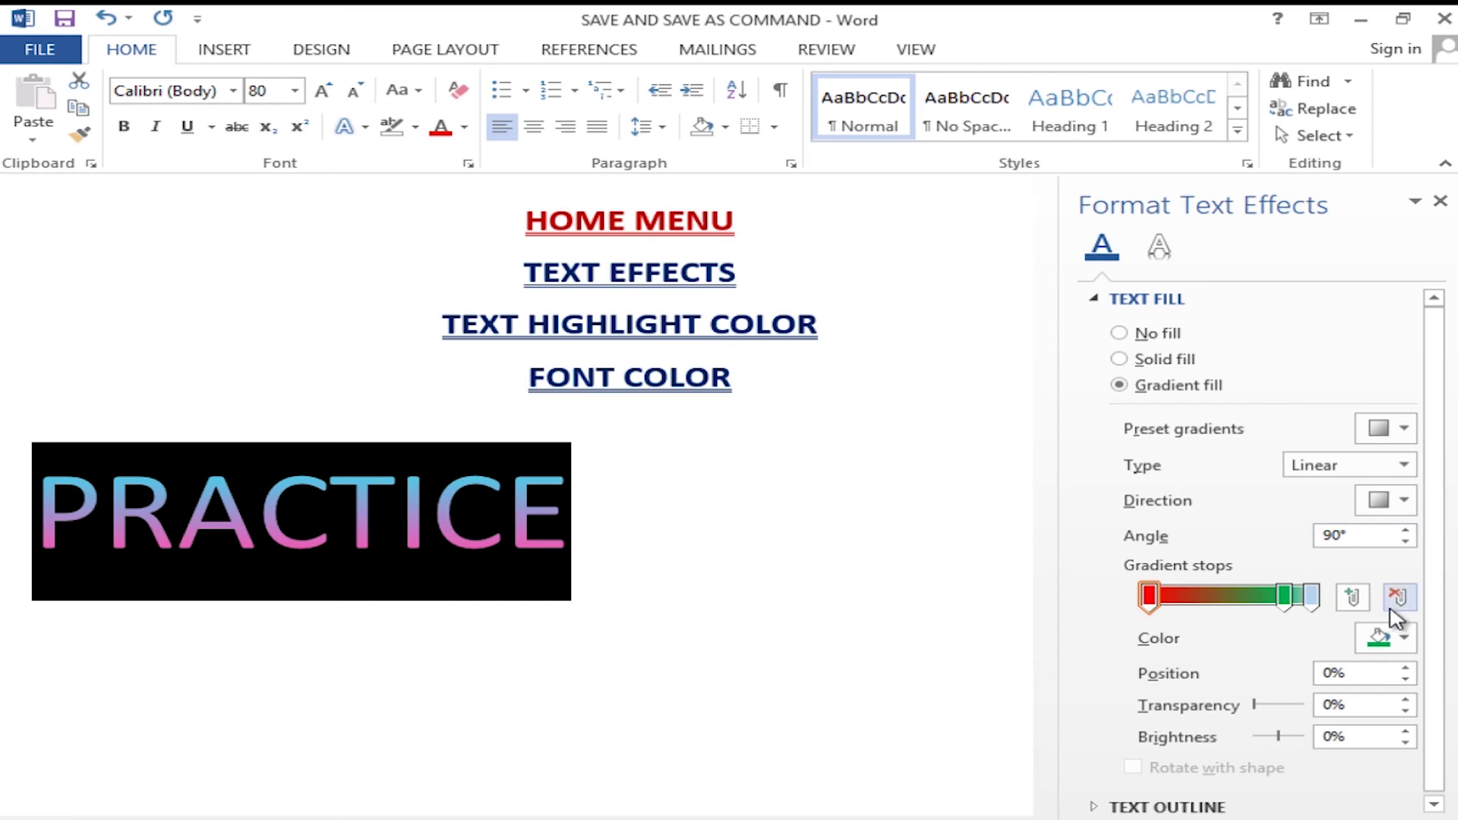
Delete the green gradient stop and add two light blue stops to the text fill, placing one of them at 67%.
left_click_drag(1285, 596, 1220, 615)
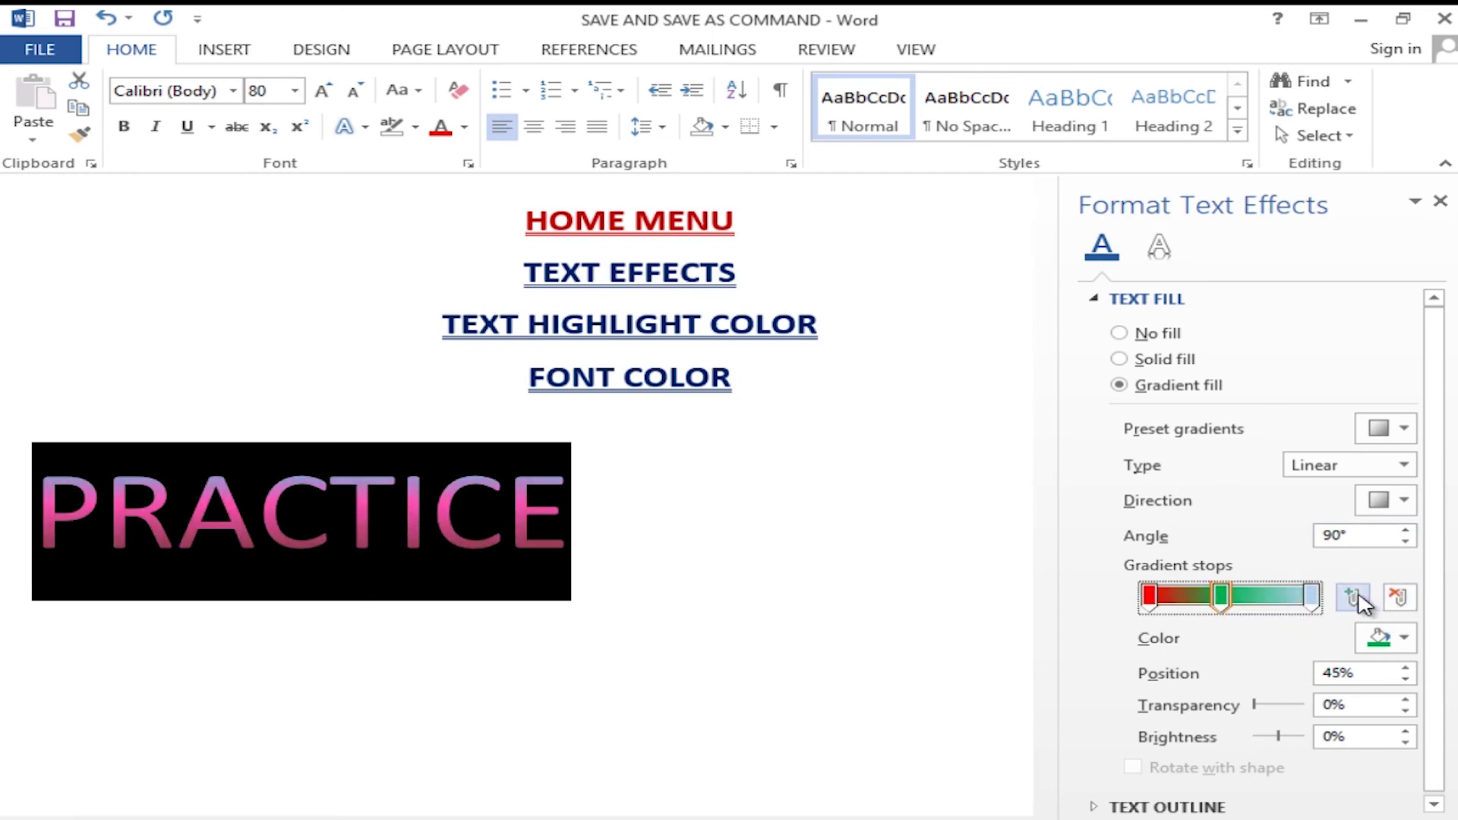
left_click(1398, 600)
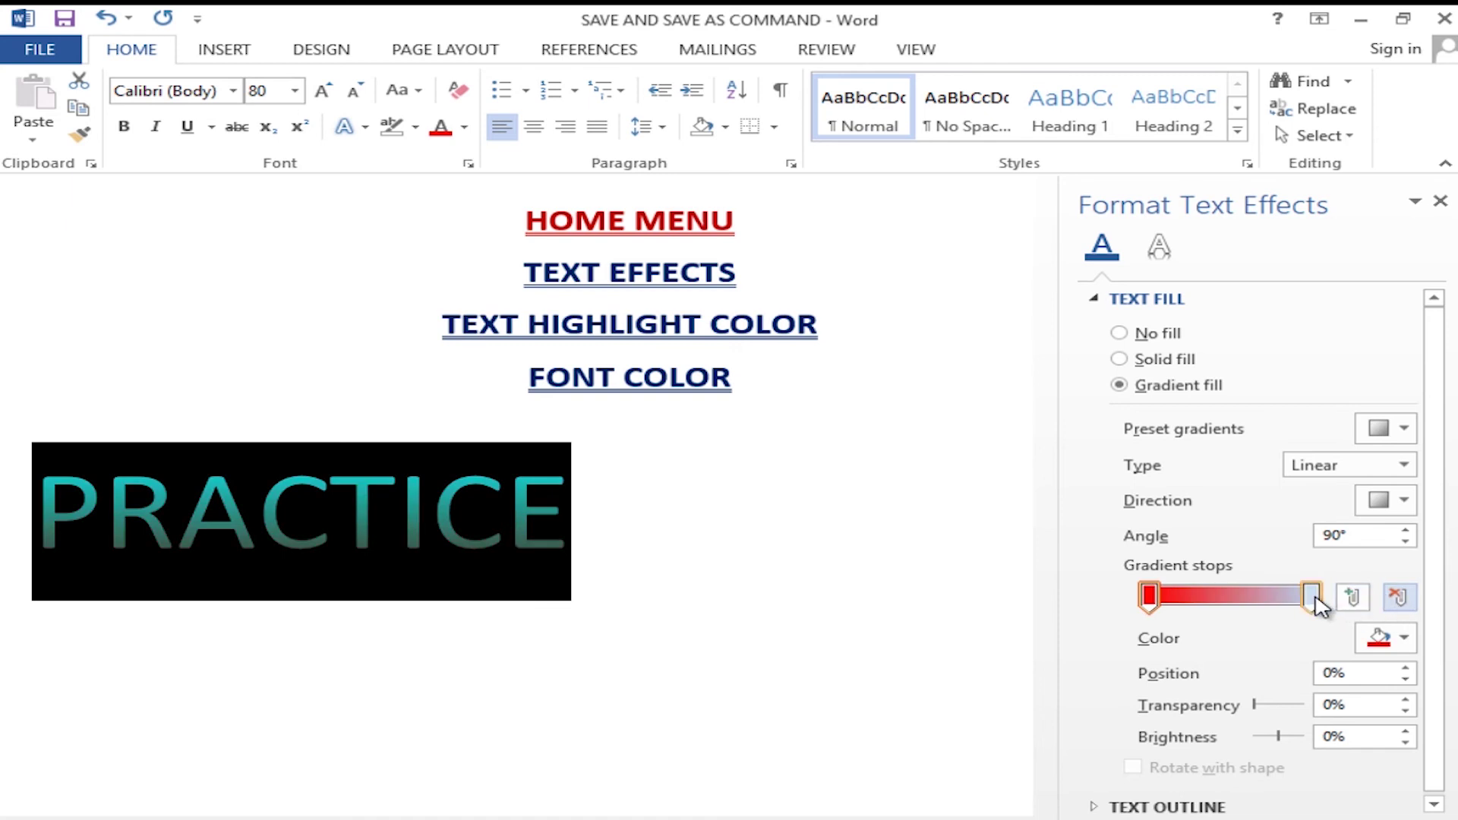
left_click_drag(1289, 596, 1261, 613)
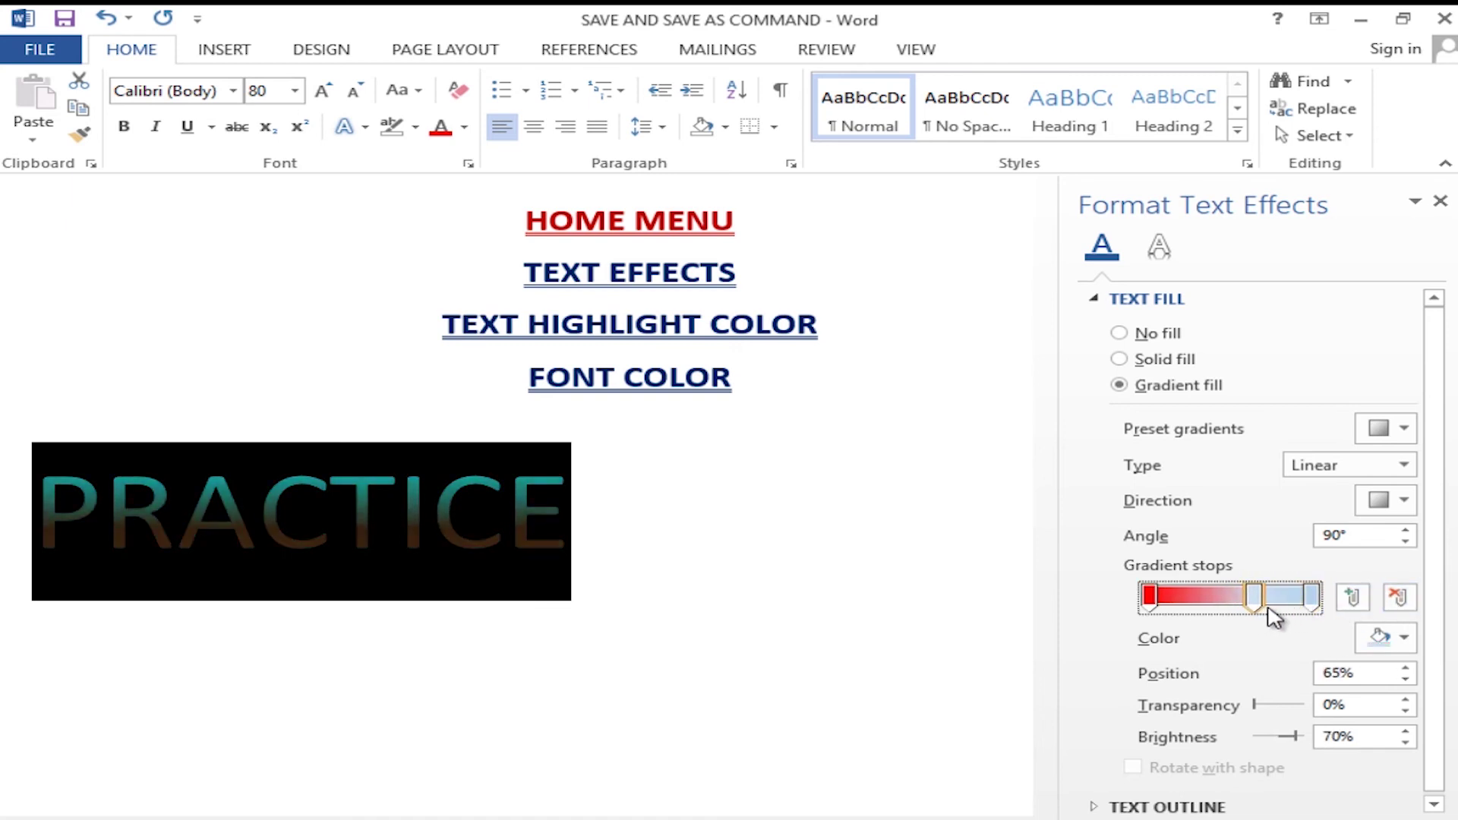
left_click(1354, 601)
mouse_move(1255, 598)
left_mouse_down()
mouse_move(1246, 606)
mouse_move(1276, 599)
mouse_move(1258, 600)
left_mouse_up()
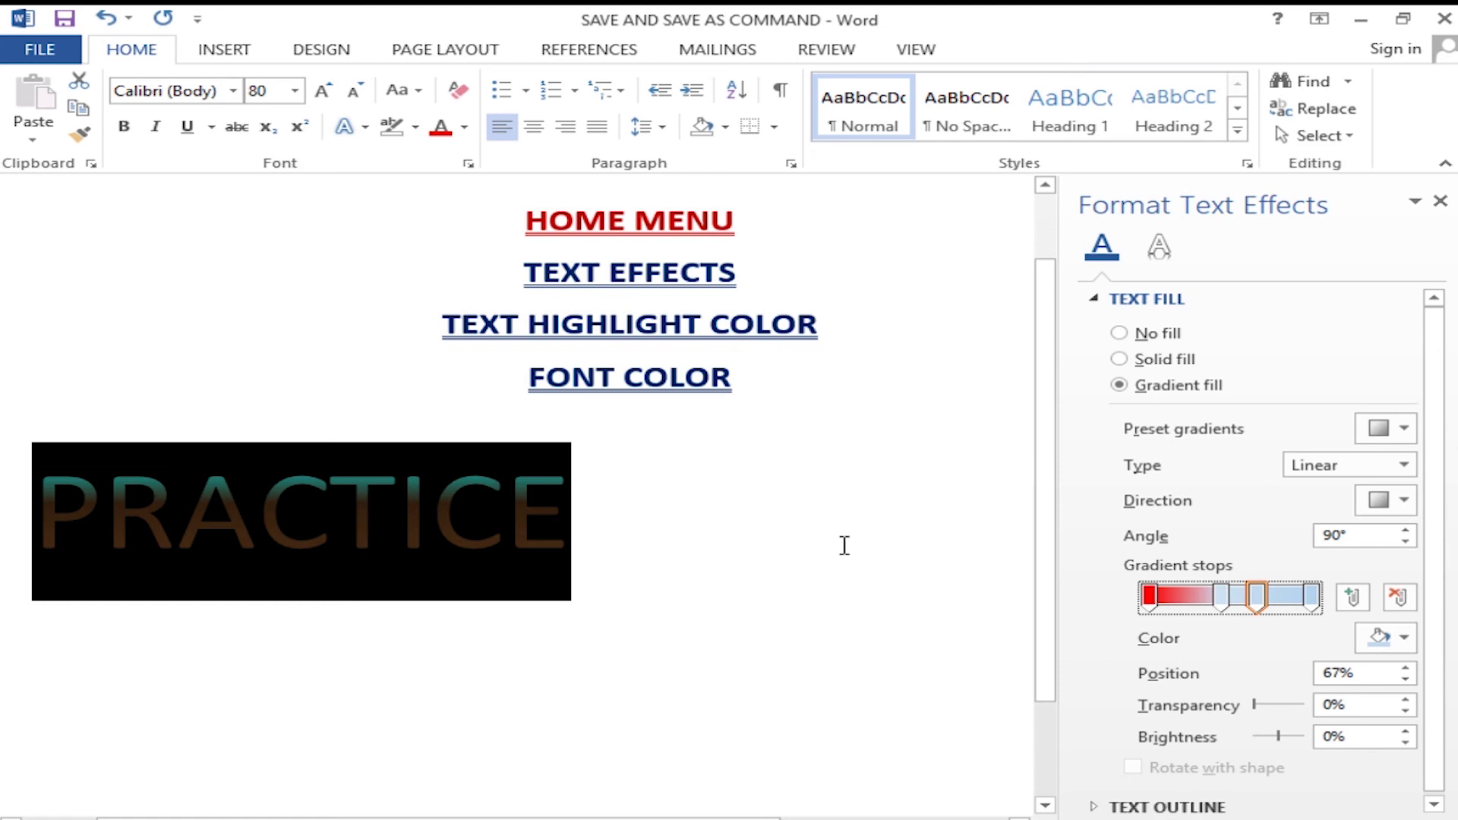
Apply an orange preset gradient to the word PRACTICE, and replace it with a dark blue preset gradient.
left_click(1377, 428)
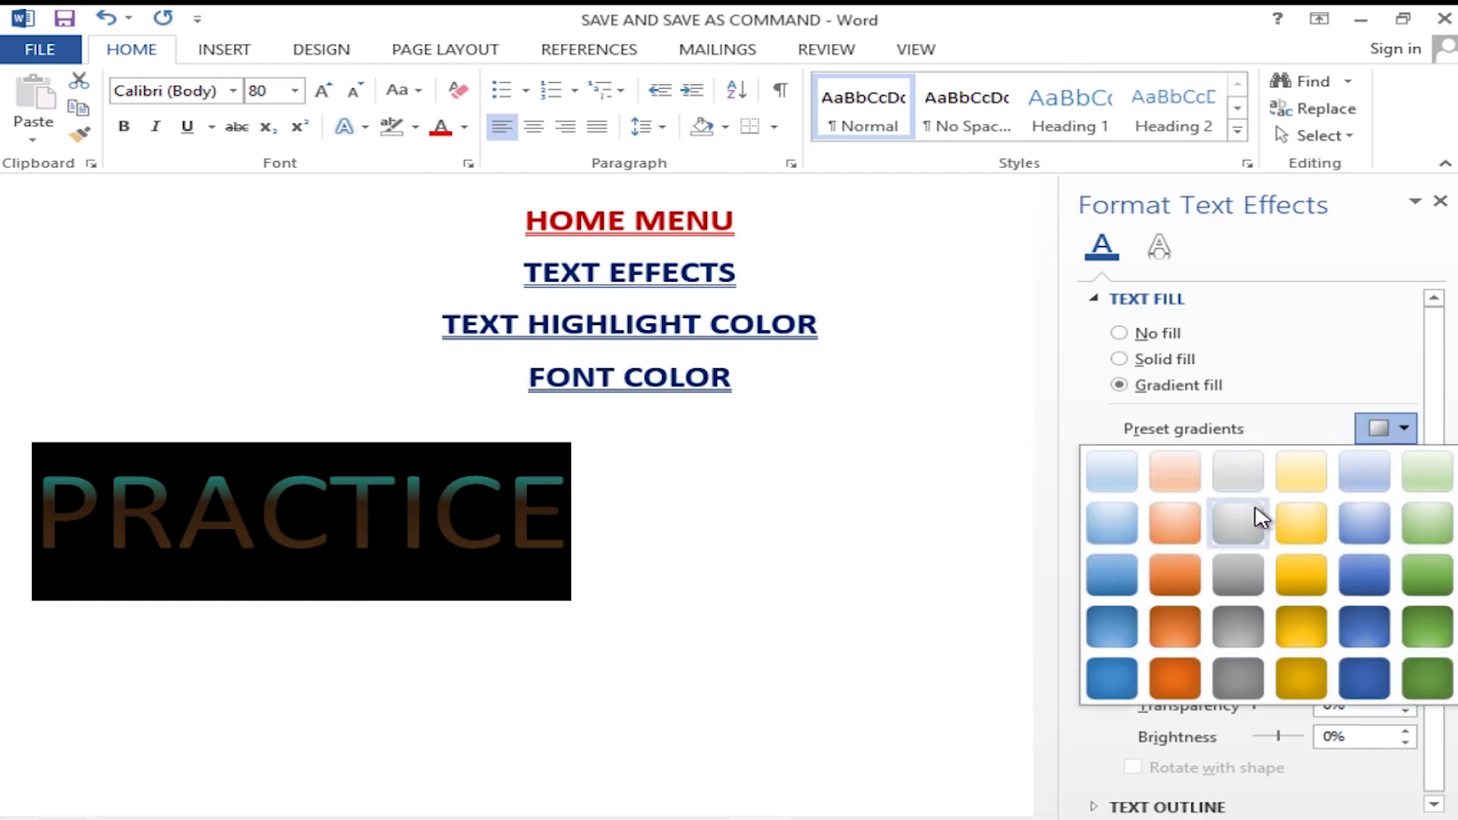
left_click(1185, 583)
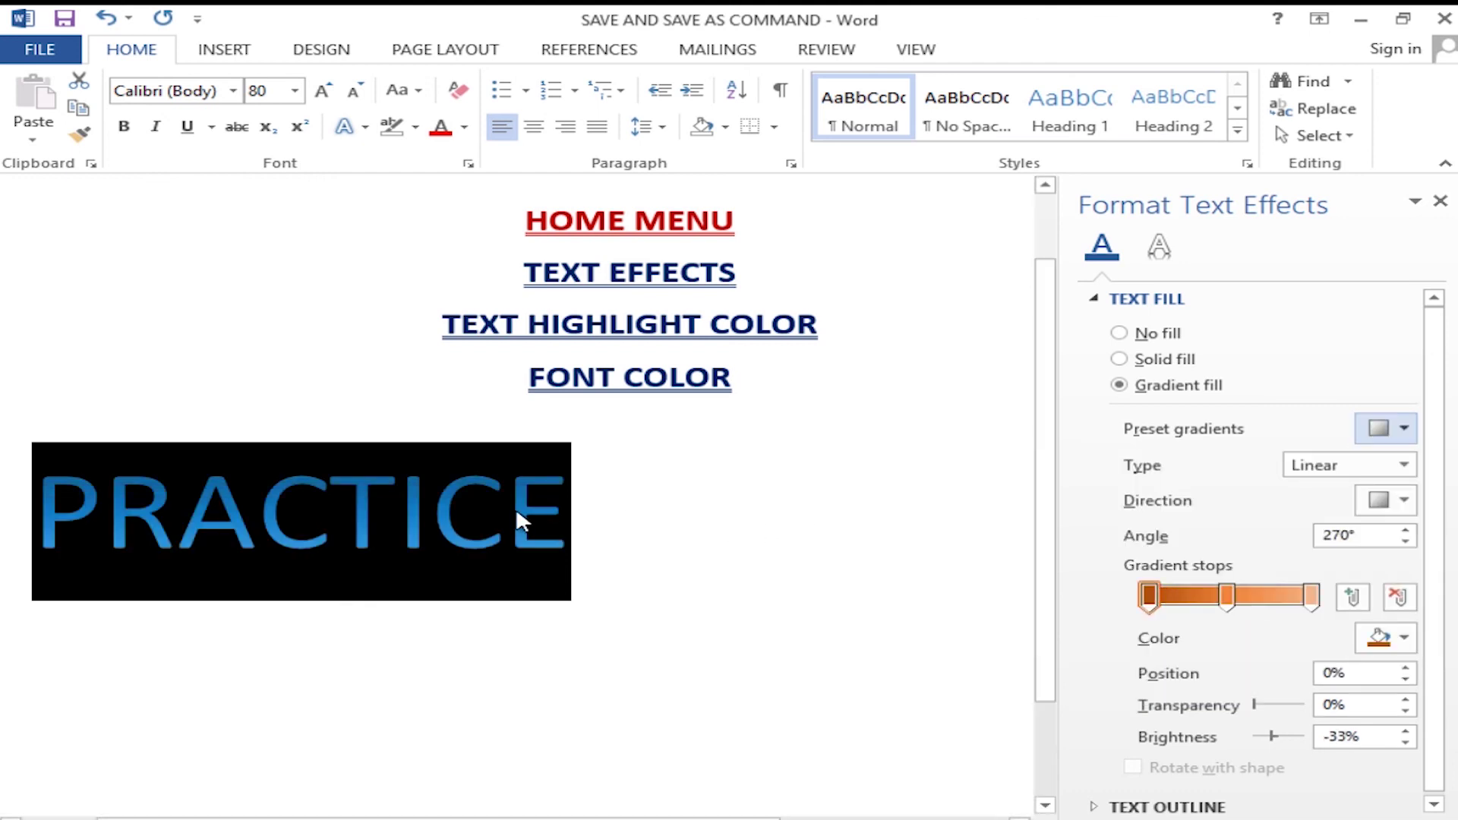
left_click(1393, 427)
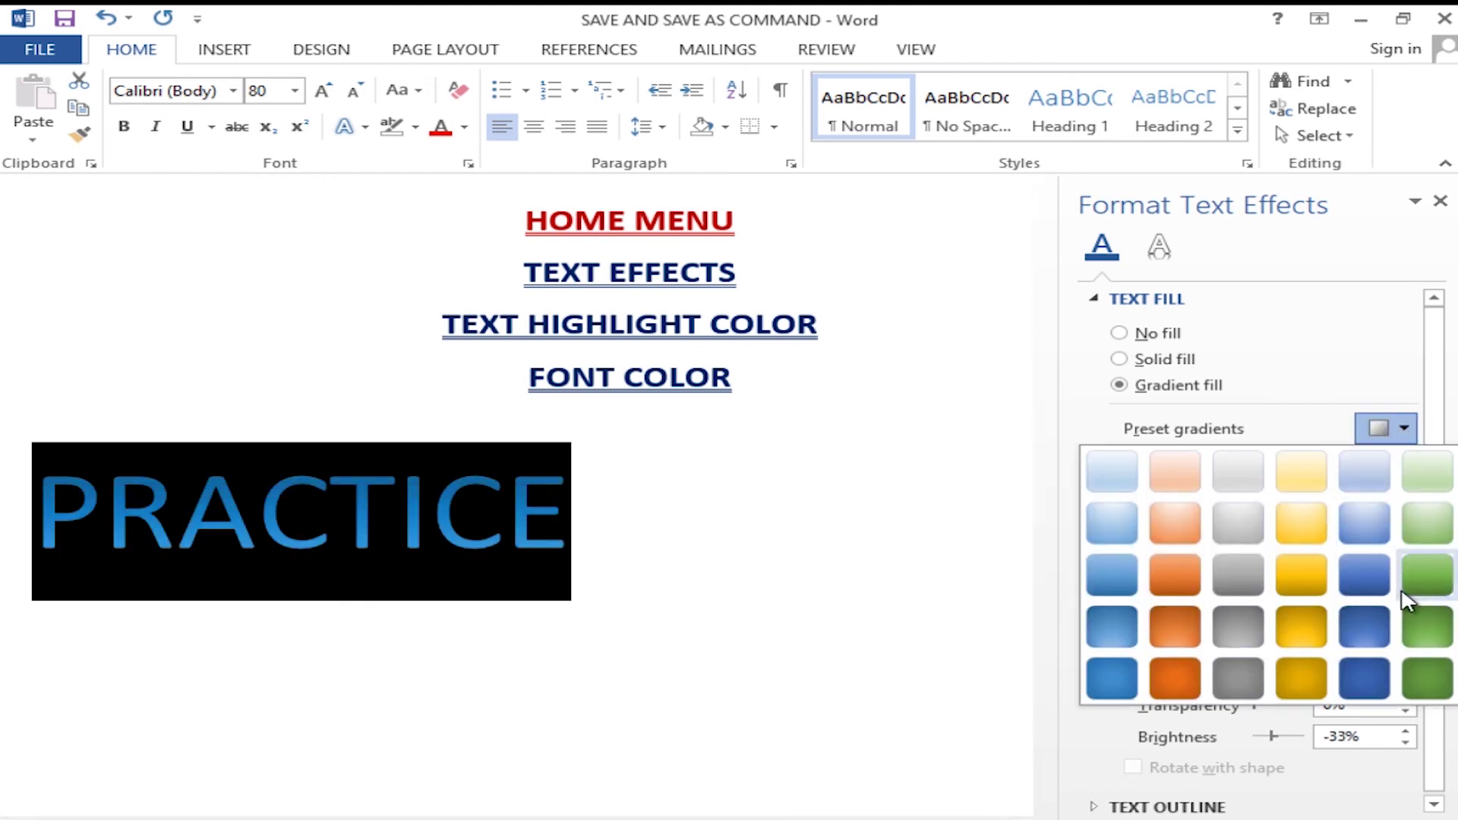
left_click(928, 602)
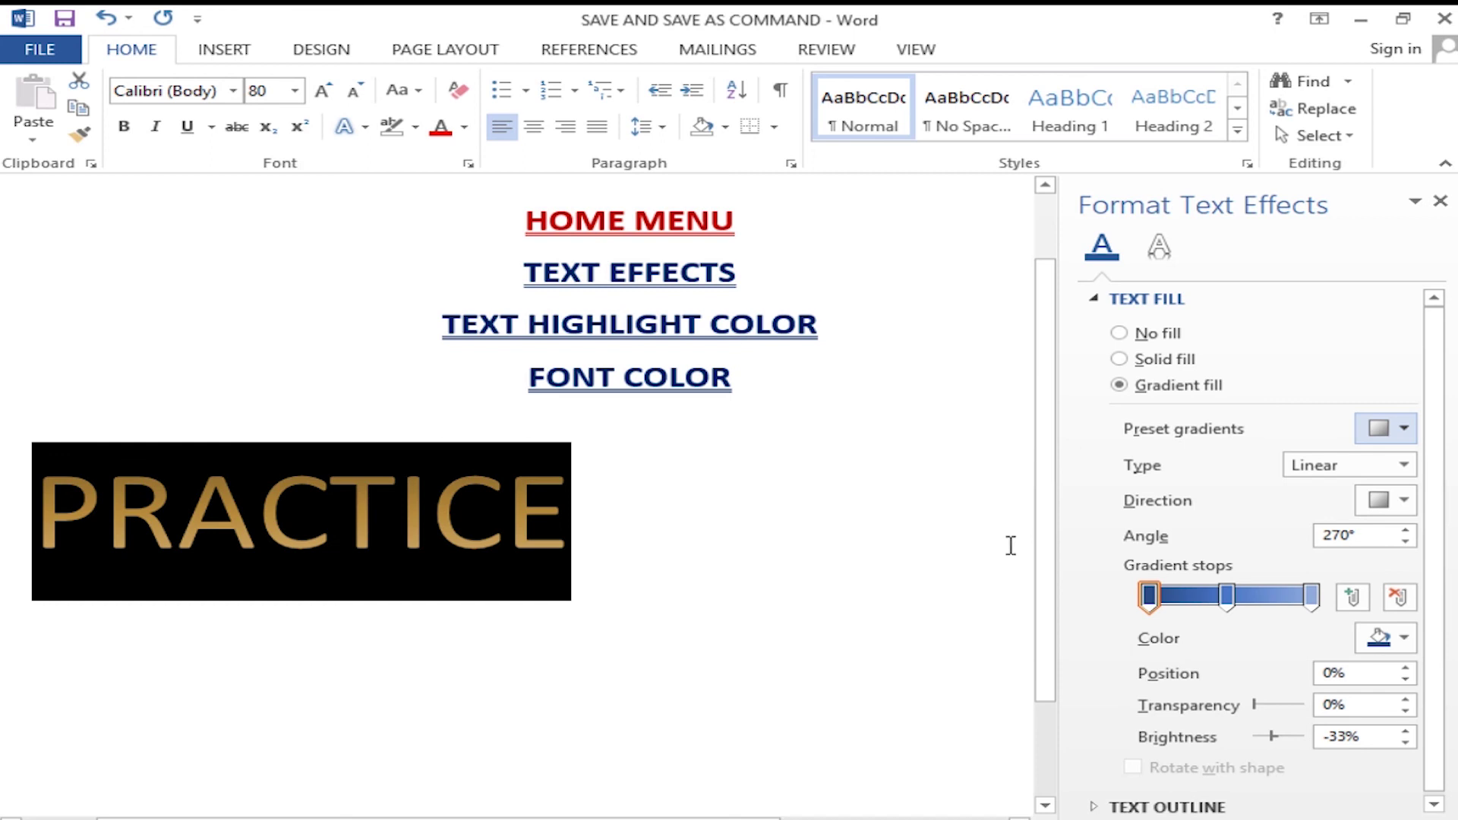
Change the gradient type to Radial and color the middle gradient stop red at the 55% position.
left_click(1383, 466)
left_click(1314, 513)
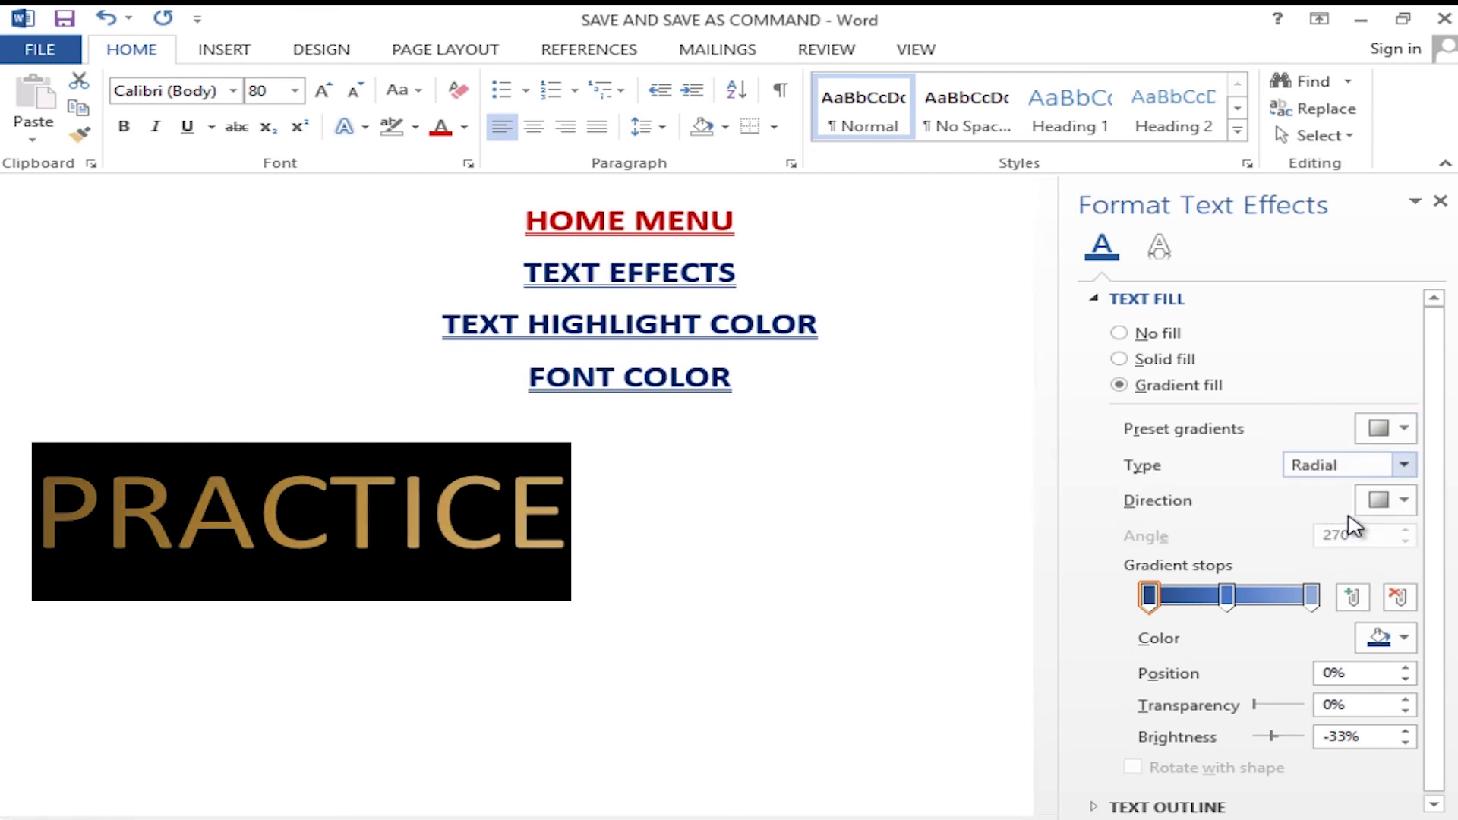
left_click(1227, 597)
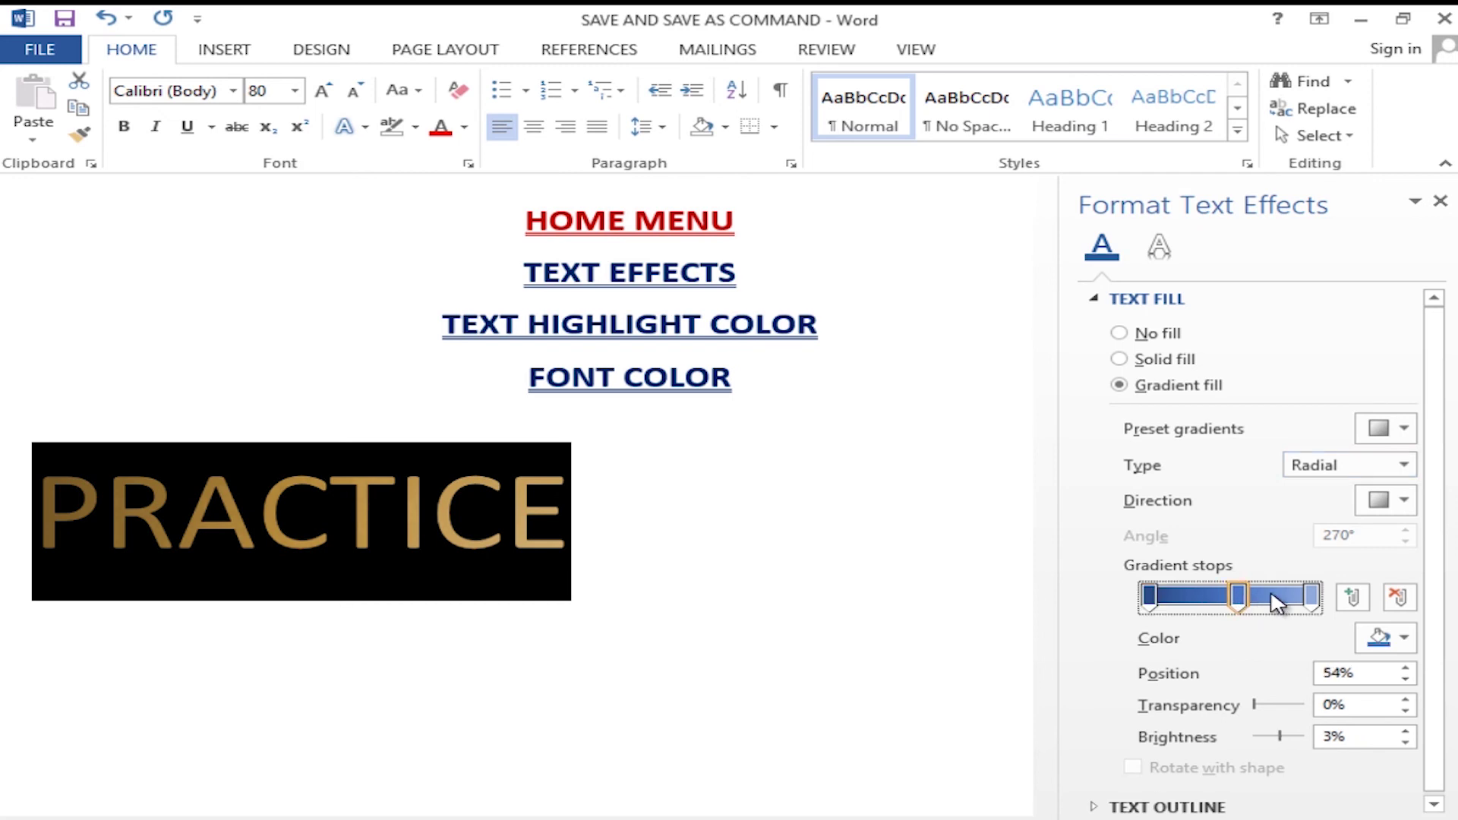
left_click(1384, 638)
left_click(1252, 540)
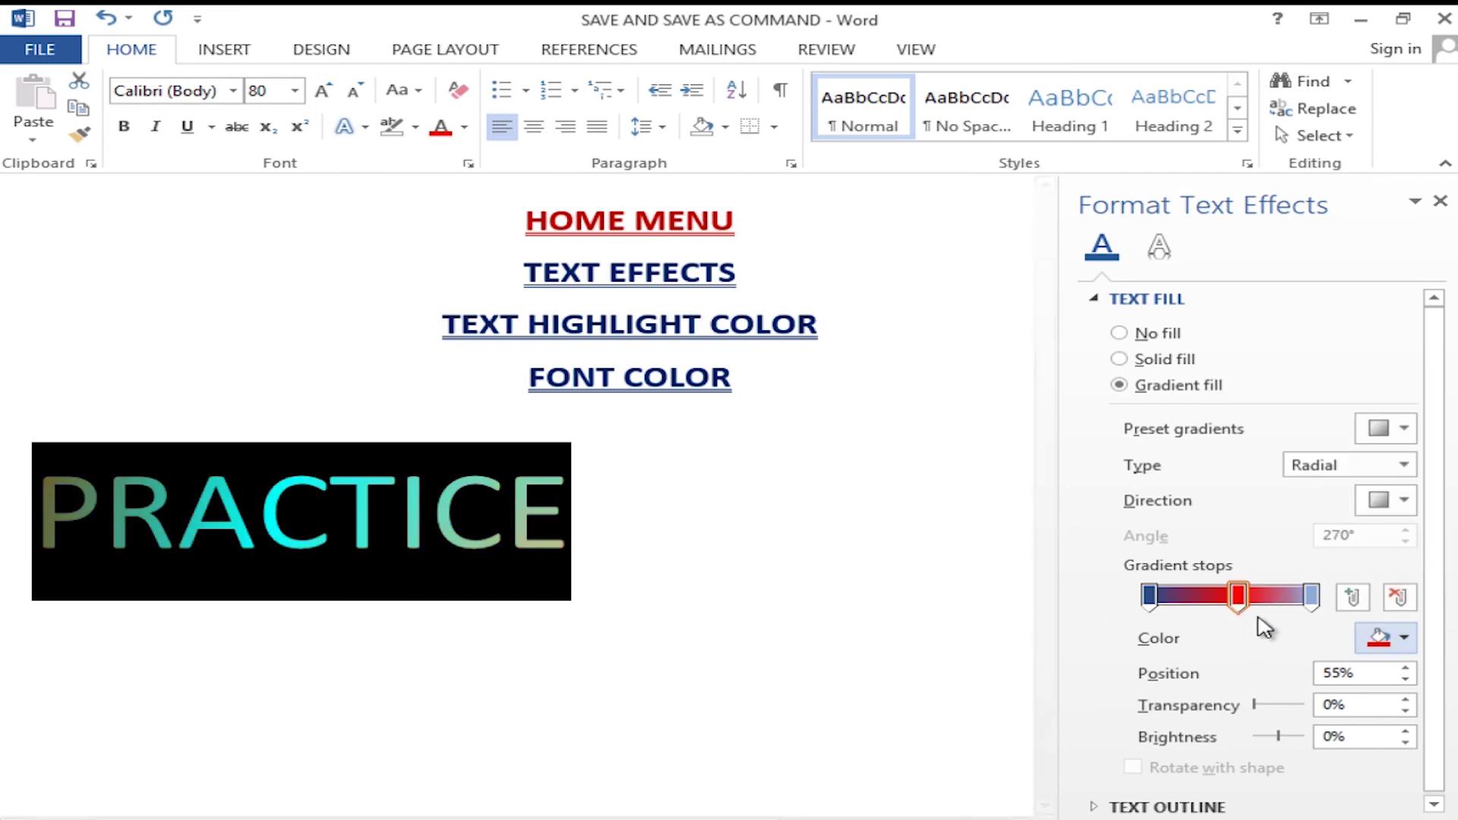
Deselect the word PRACTICE, move the red gradient stop to 34% and add another stop between it and the light blue end.
left_click(422, 523)
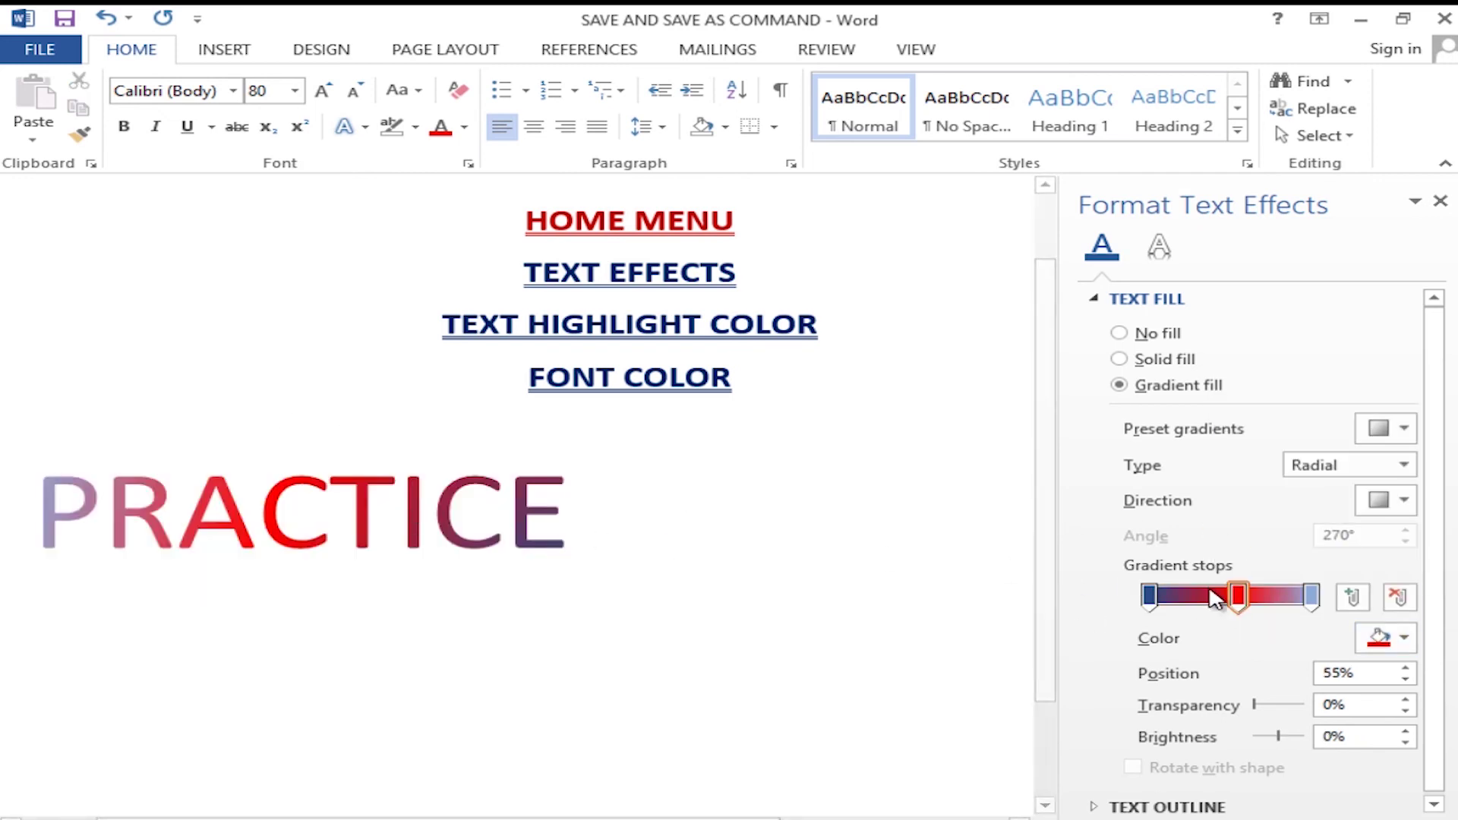
left_click_drag(1254, 597, 1204, 597)
left_click(1246, 597)
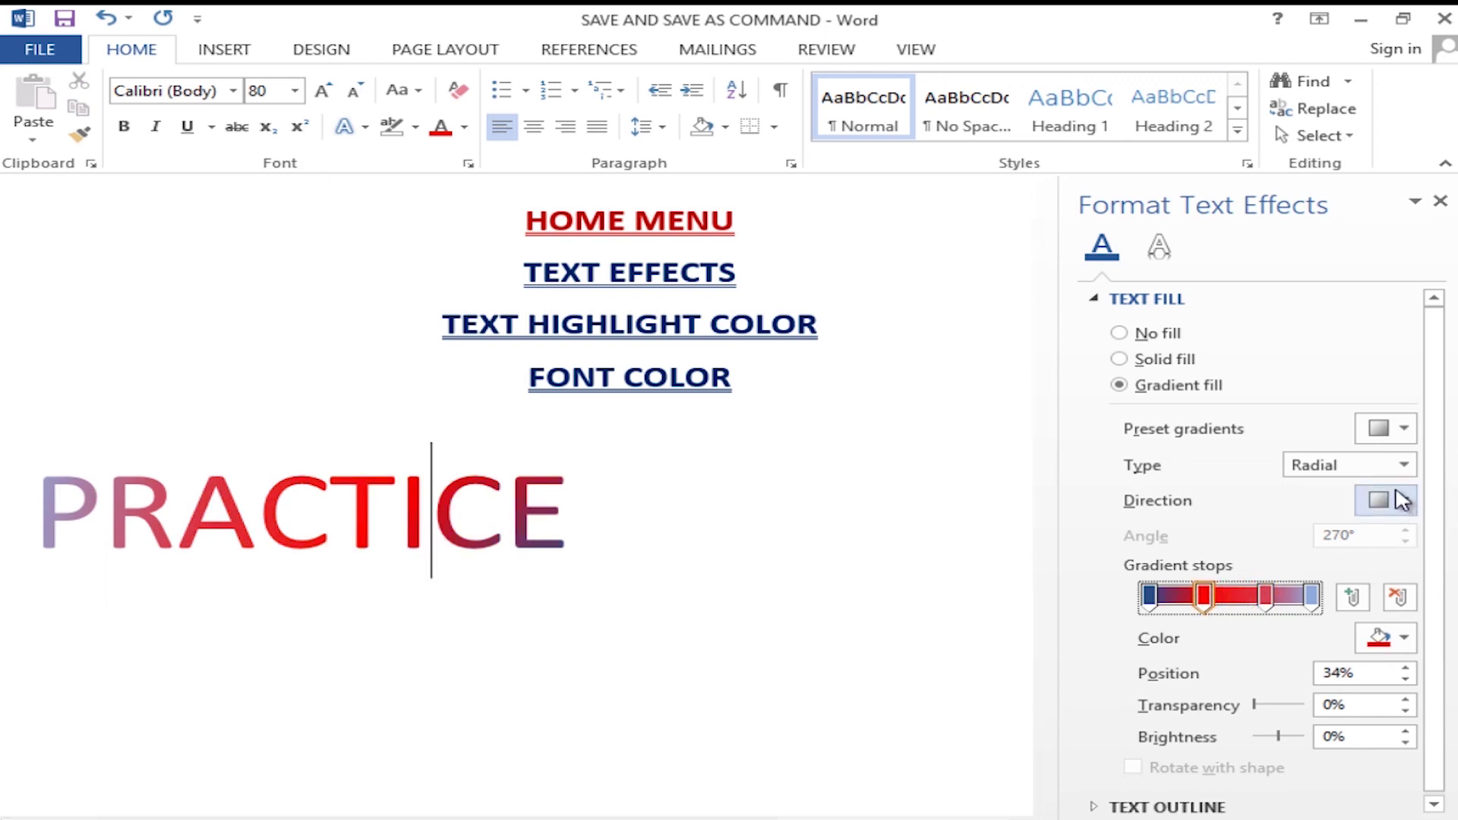
Try the Rectangular gradient type on the text fill and change it to Path.
left_click(1396, 466)
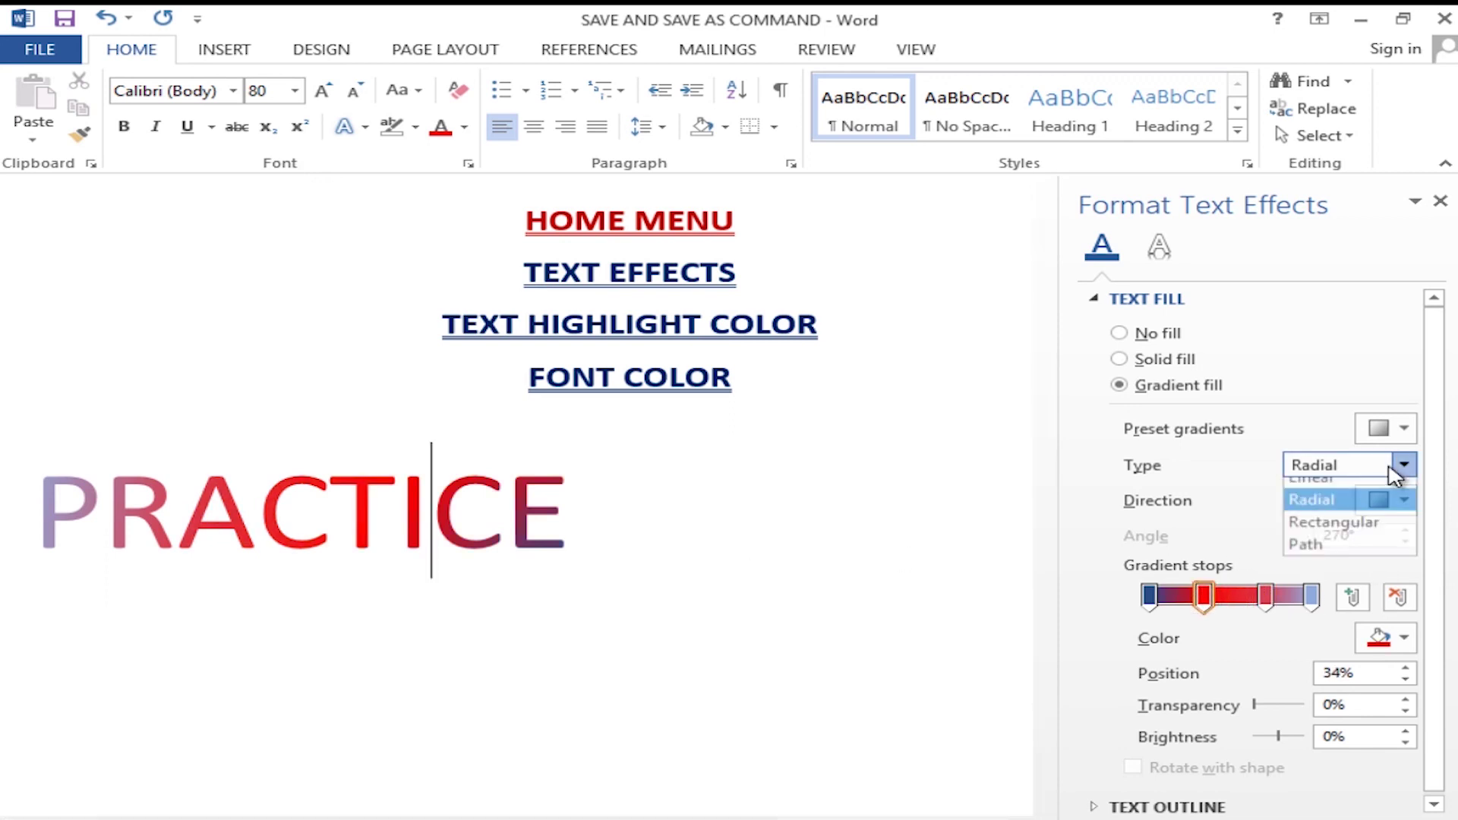
left_click(1337, 534)
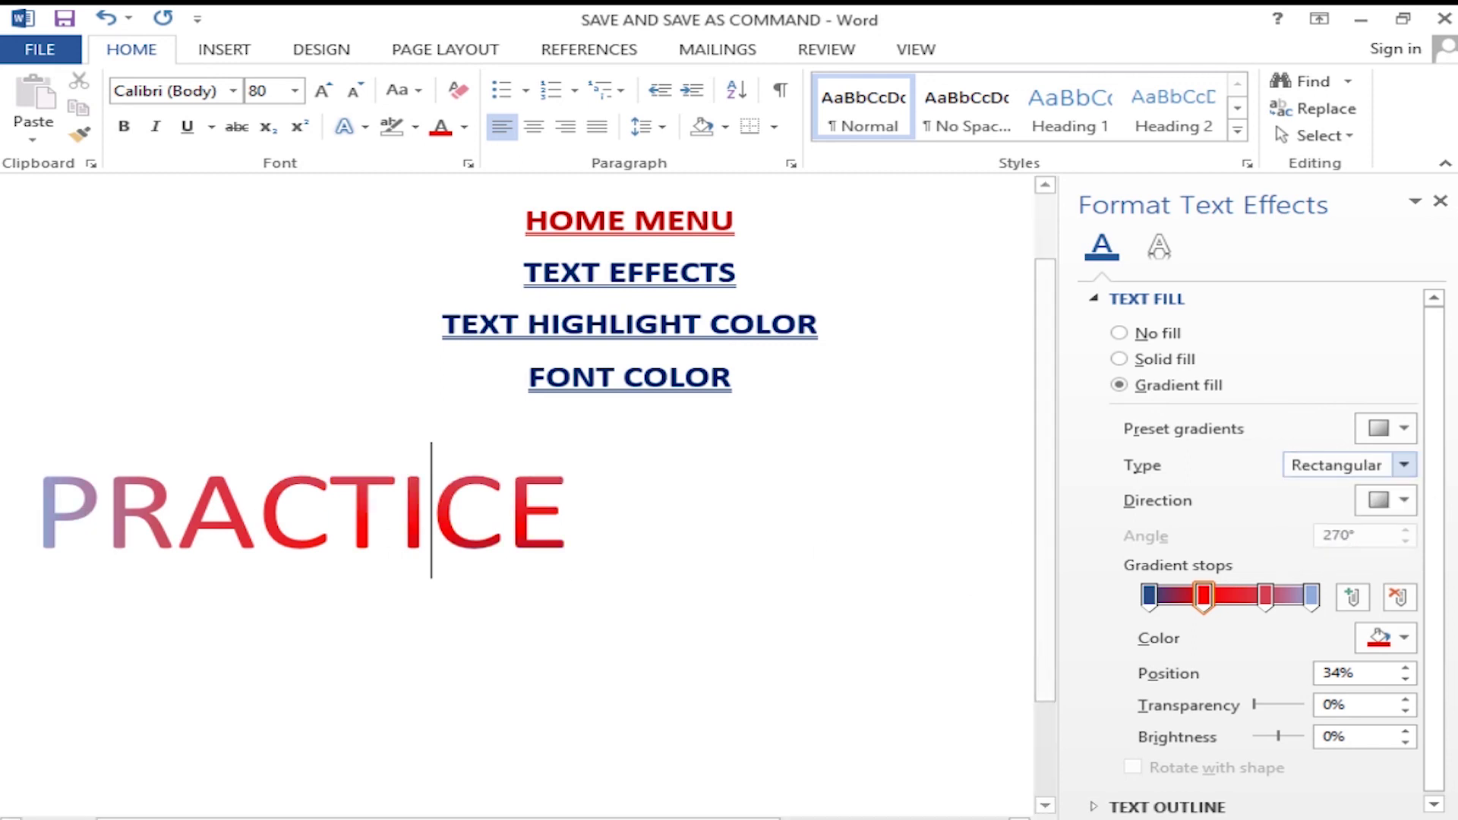
left_click(1405, 465)
left_click(1328, 538)
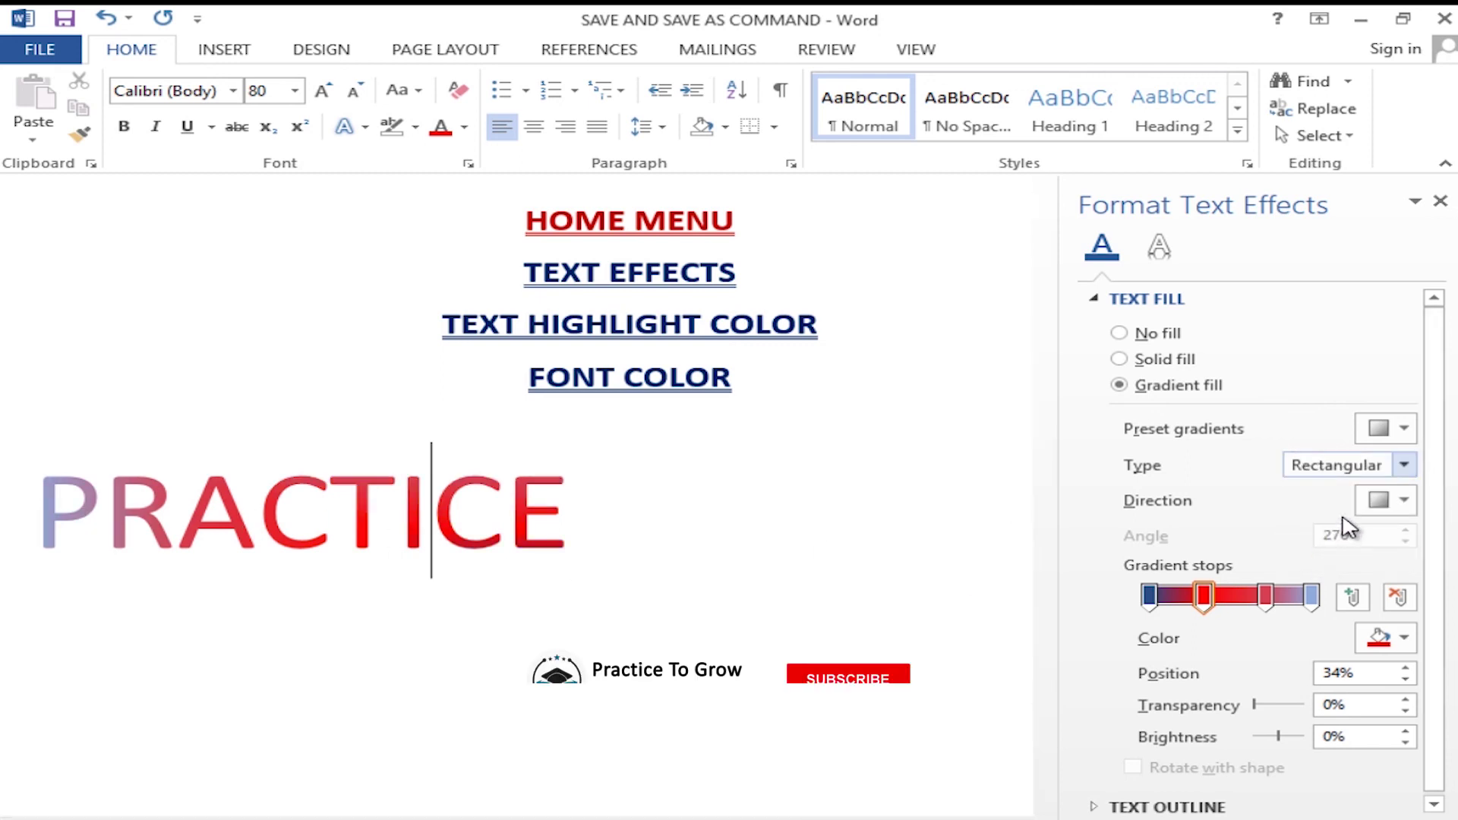
left_click(1406, 465)
left_click(1333, 555)
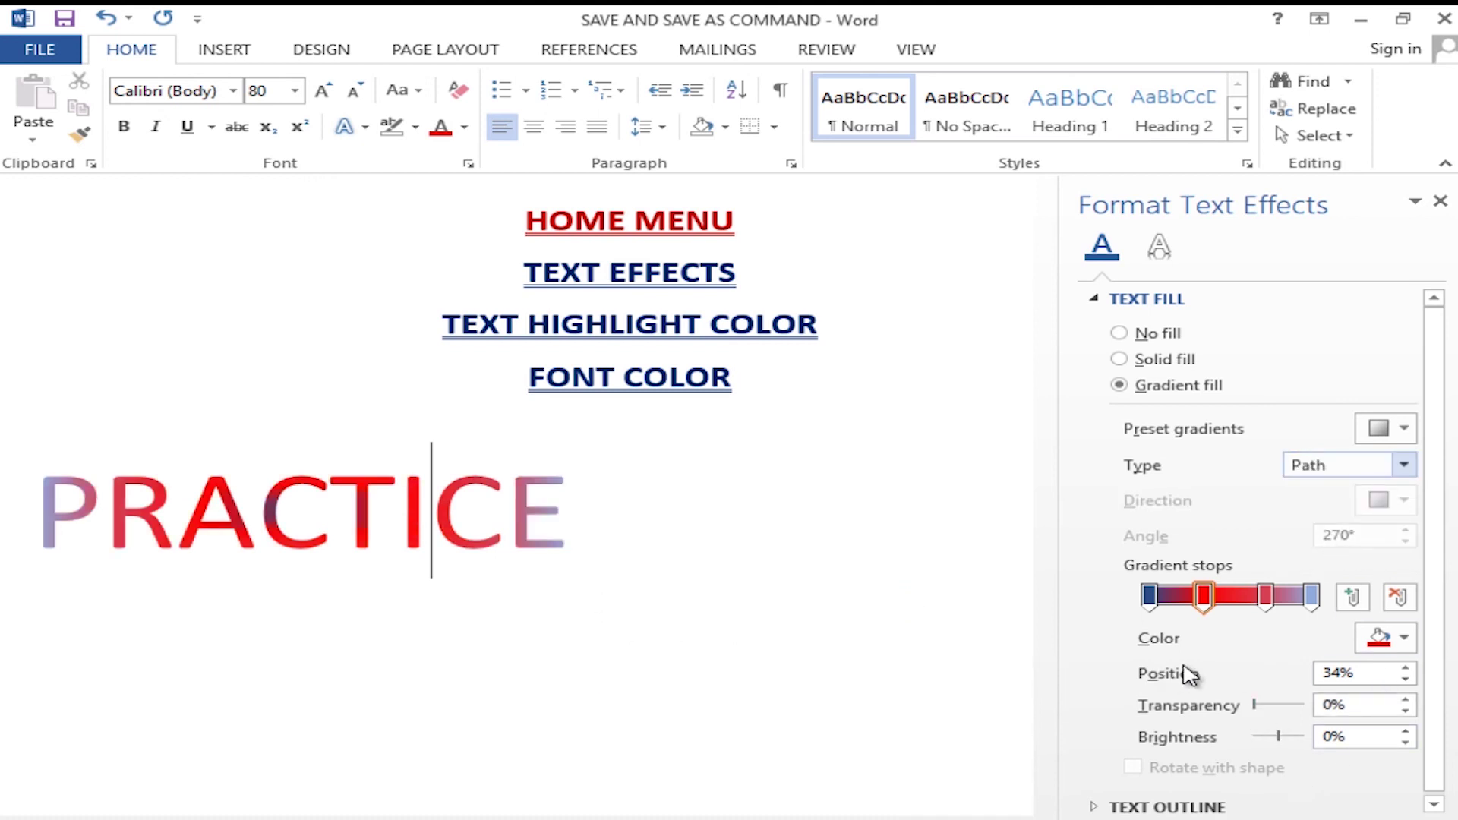
Raise the position of the red gradient stop to 47% in small increments.
left_click(1406, 669)
left_click(1406, 669)
left_click(1406, 669)
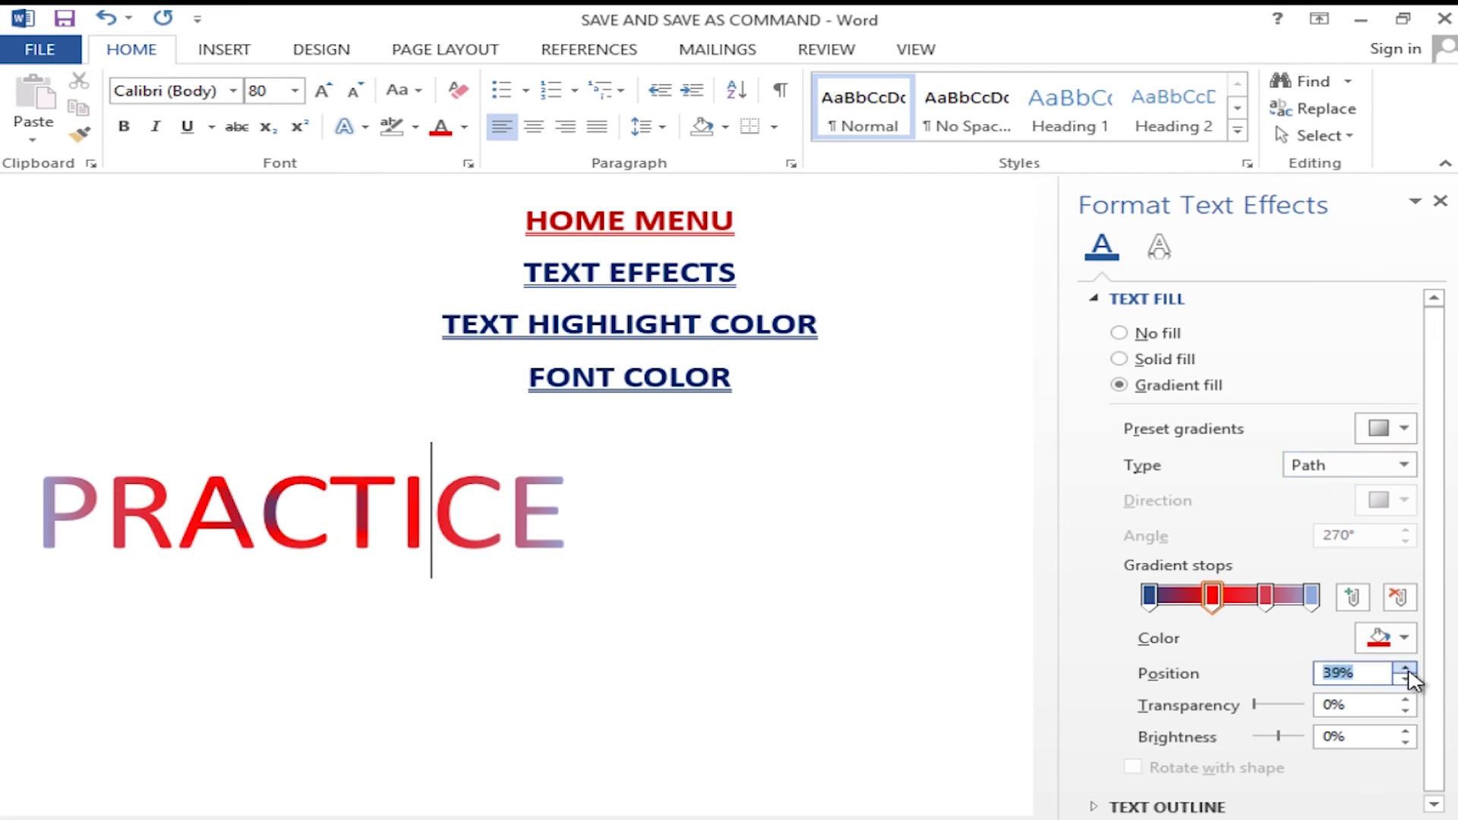
left_click(1406, 669)
left_click(1406, 670)
left_click(1406, 669)
left_click(1406, 669)
left_click(1406, 669)
left_click(1406, 669)
left_click(1406, 669)
left_click(1406, 669)
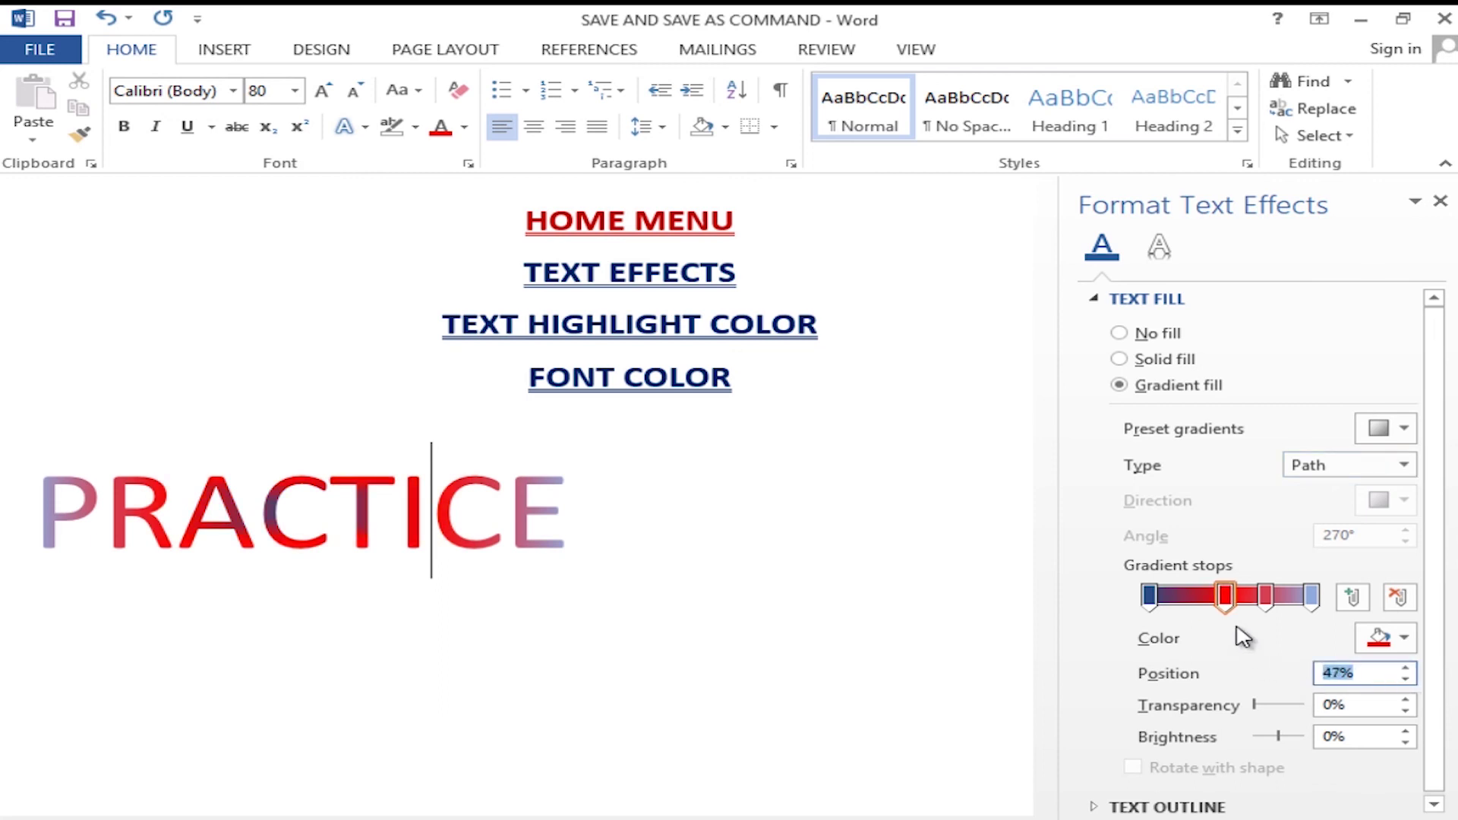
Move the red gradient stop to the 41% position and lower its brightness to -18%.
left_click_drag(1223, 597, 1211, 598)
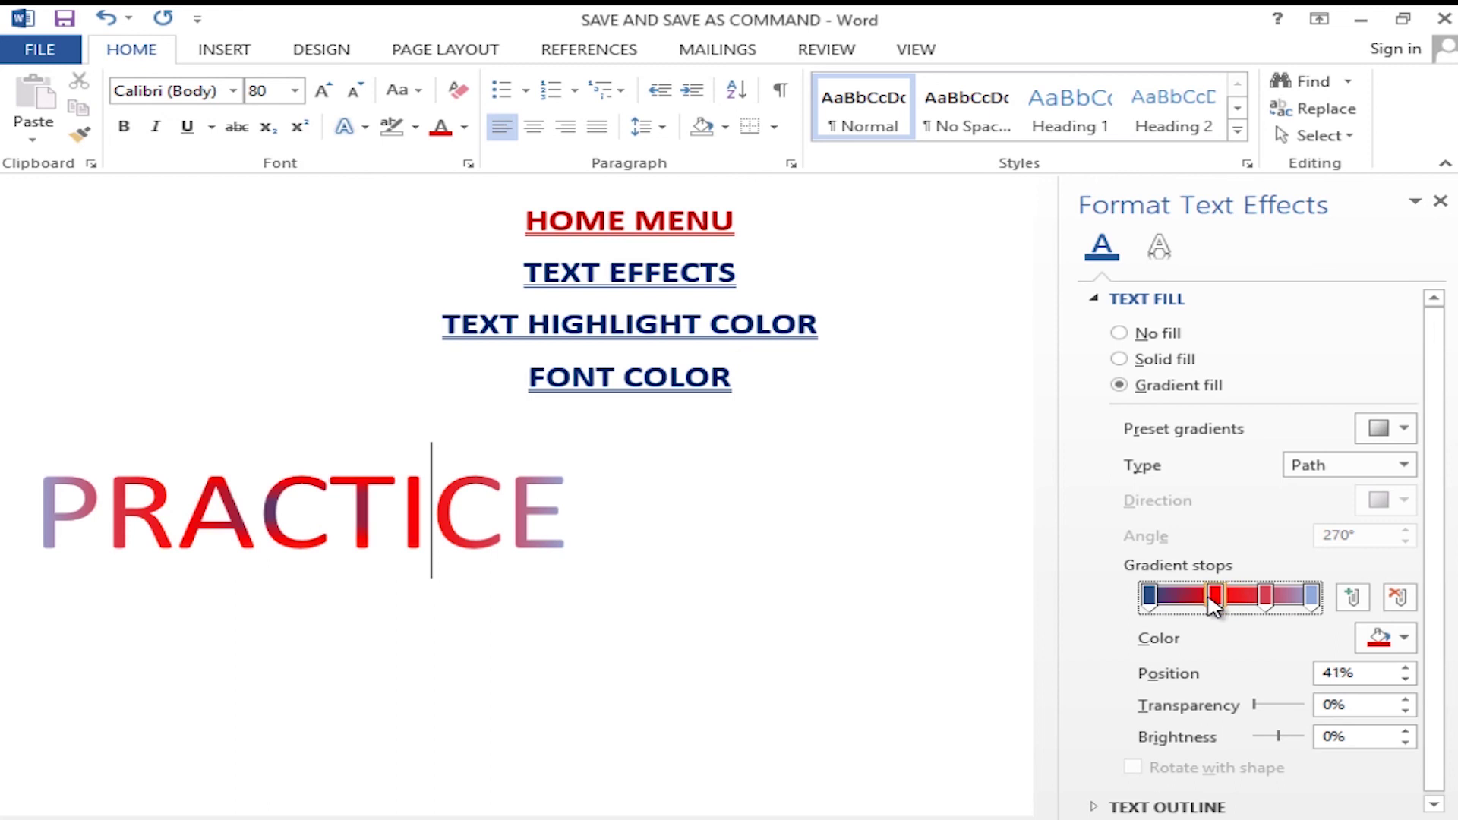
left_click_drag(1256, 707, 1274, 737)
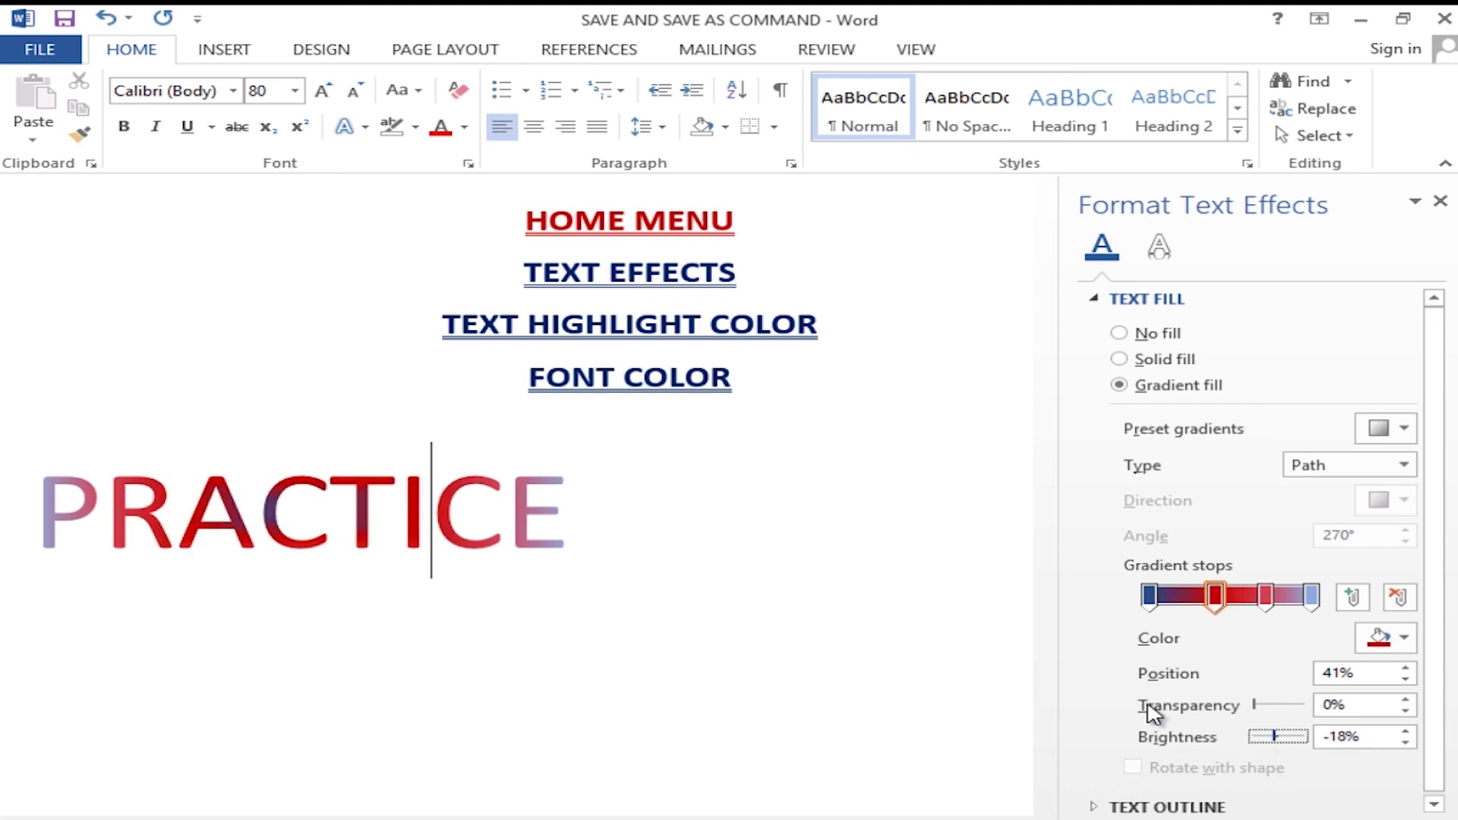